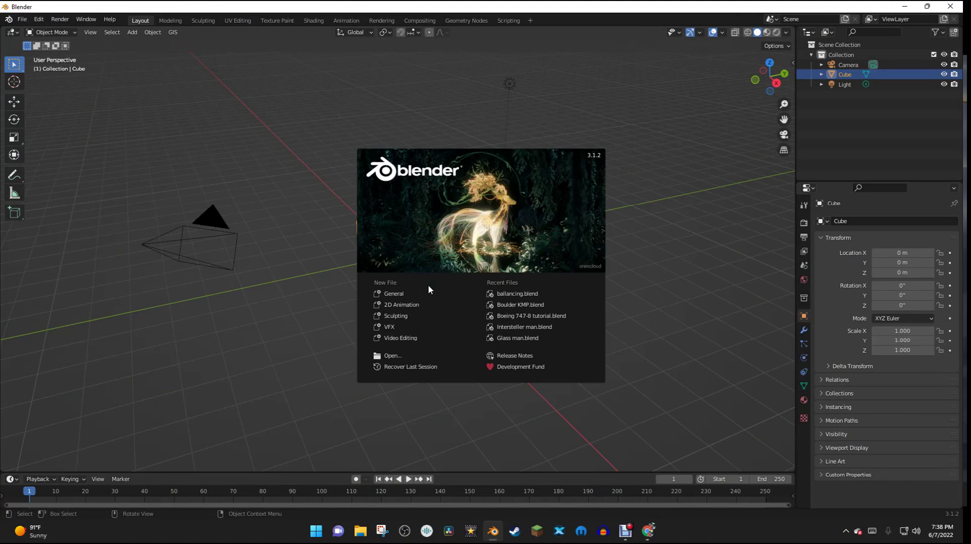
Start a new General file and delete the default camera, cube and light
left_click(405, 298)
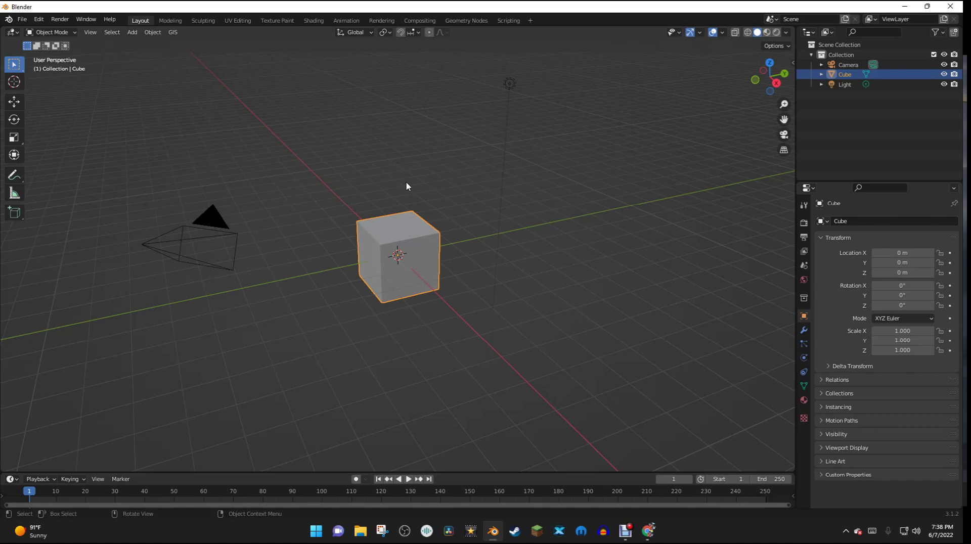
key("a")
key("Delete")
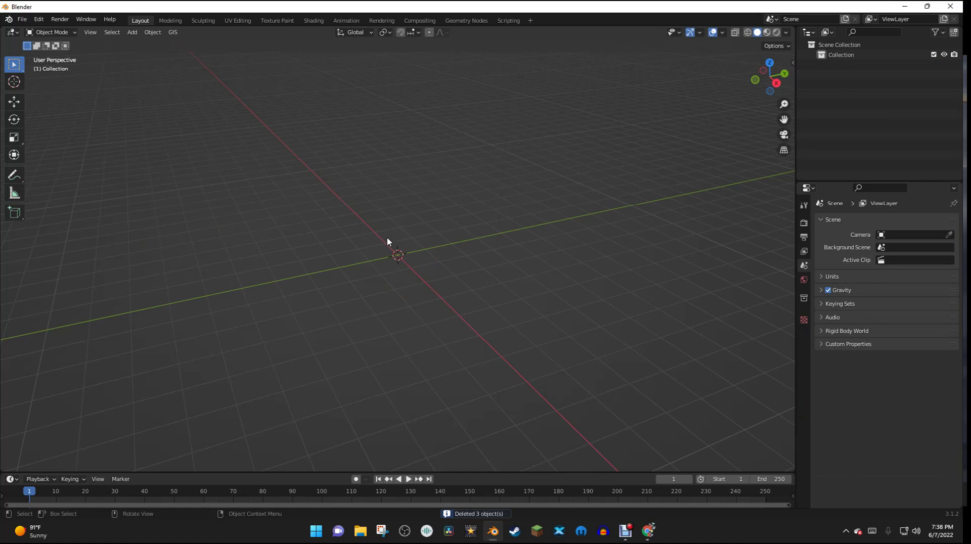
Add a Bezier curve and delete all of its default segments in Edit Mode
key("shift+a")
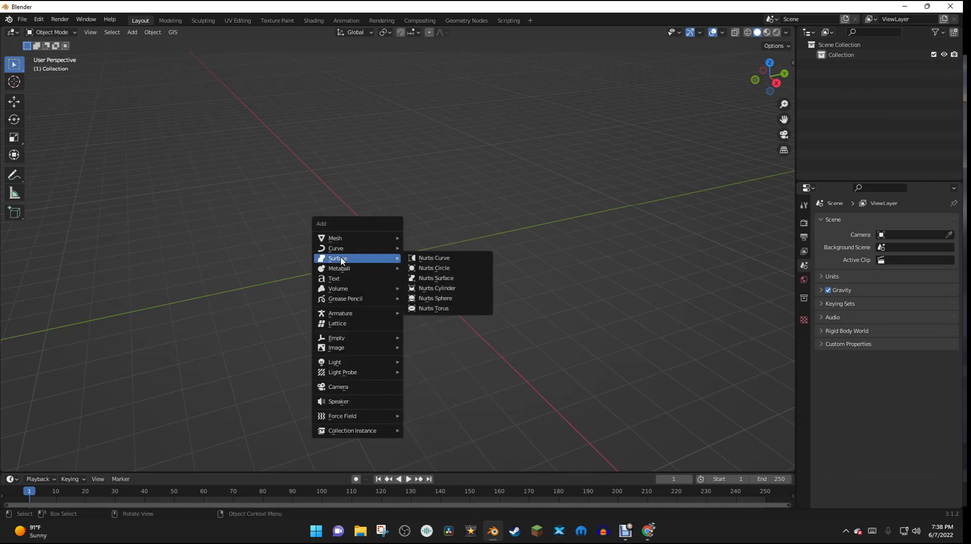
mouse_move(342, 252)
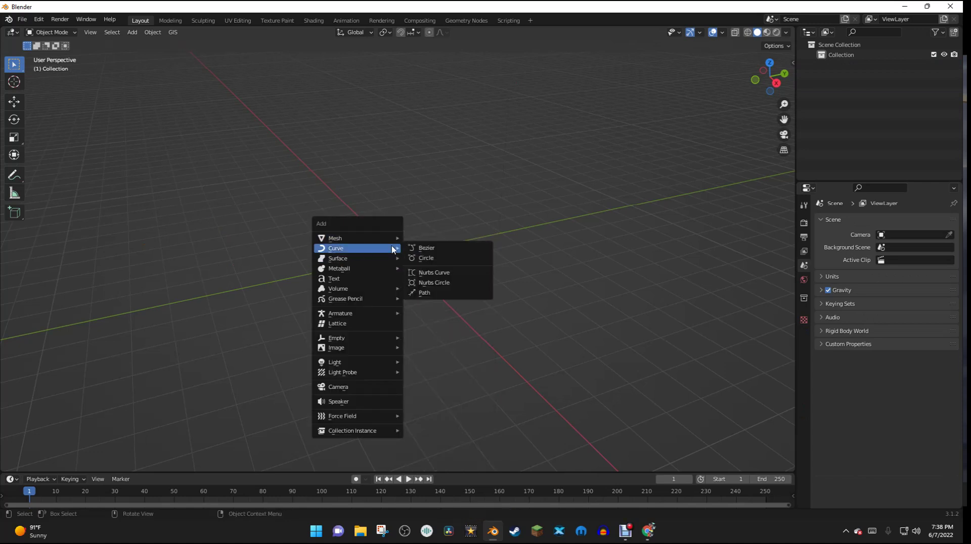
left_click(445, 248)
middle_click_drag(445, 250, 535, 268)
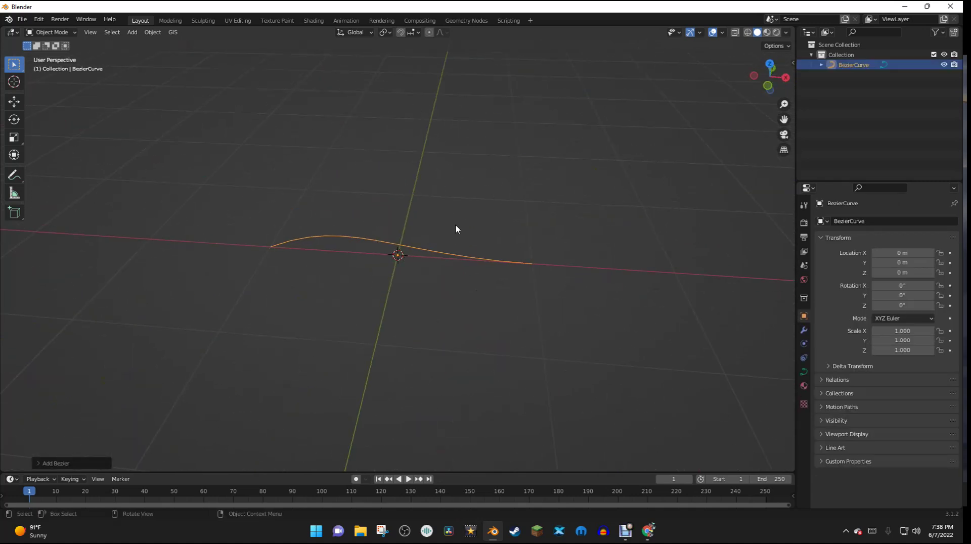
key("Tab")
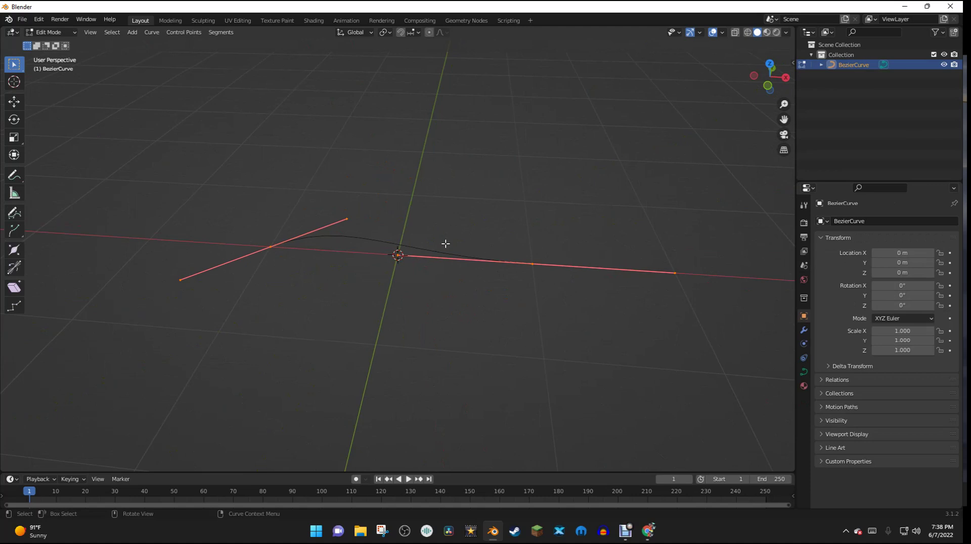
key("x")
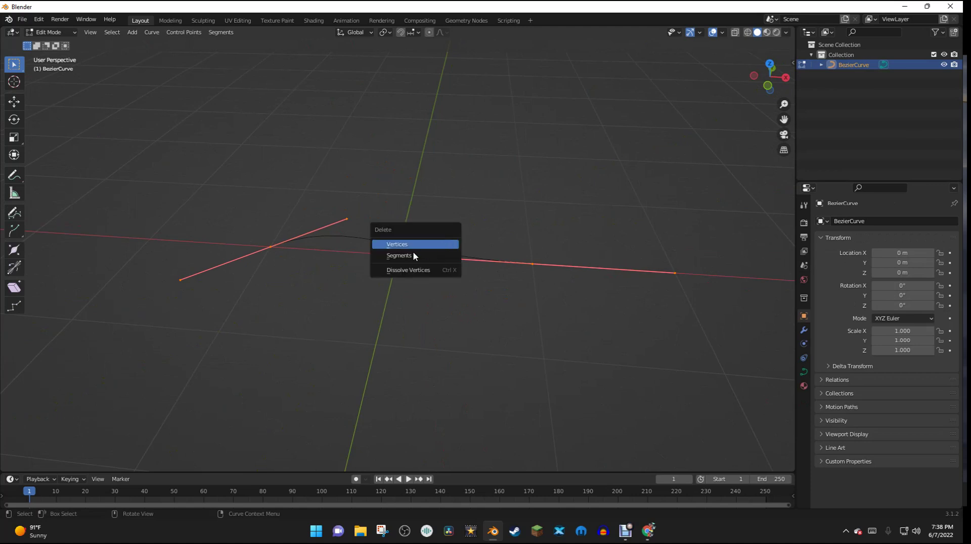
left_click(405, 256)
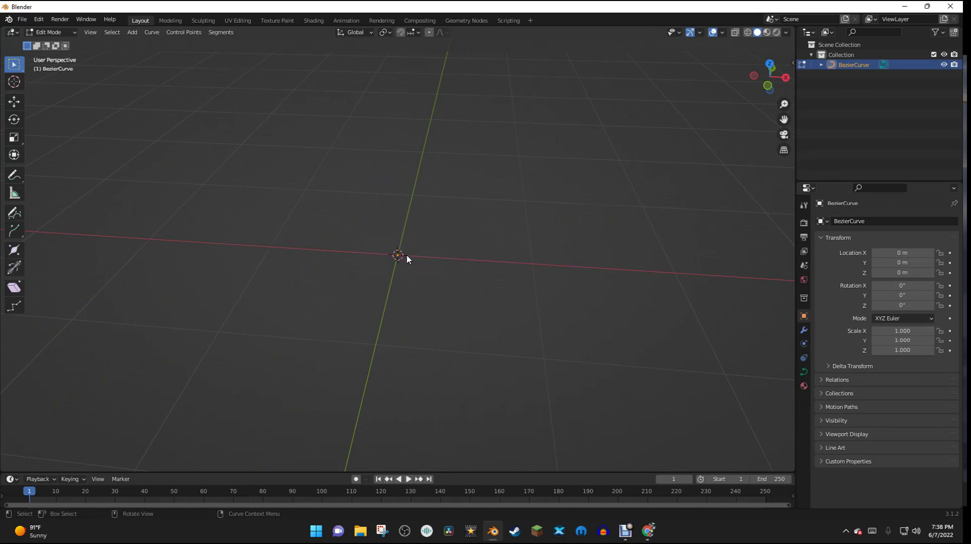
In front view, draw half a bowl cross-section from the origin with a flat base, sloping wall and flared rim, then return to Object Mode
left_click(768, 86)
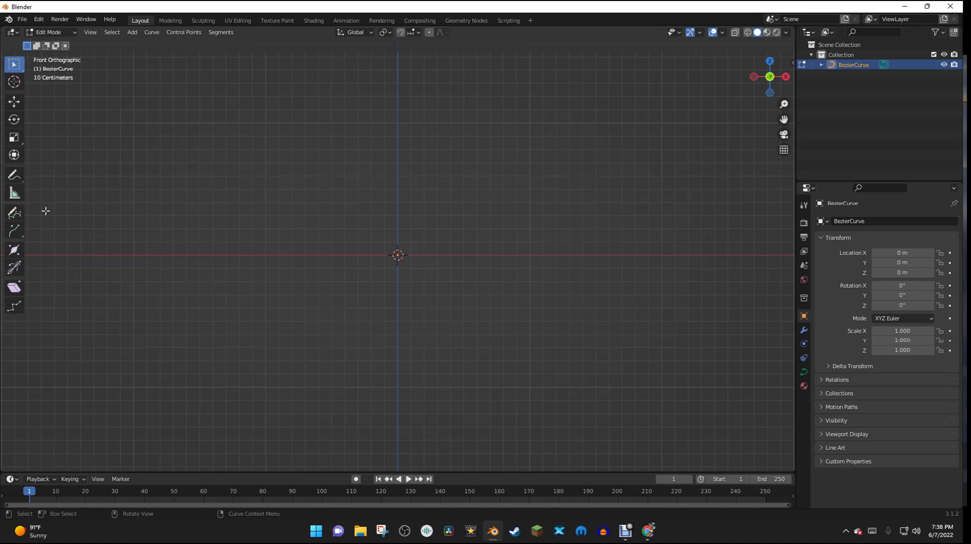
left_click(14, 215)
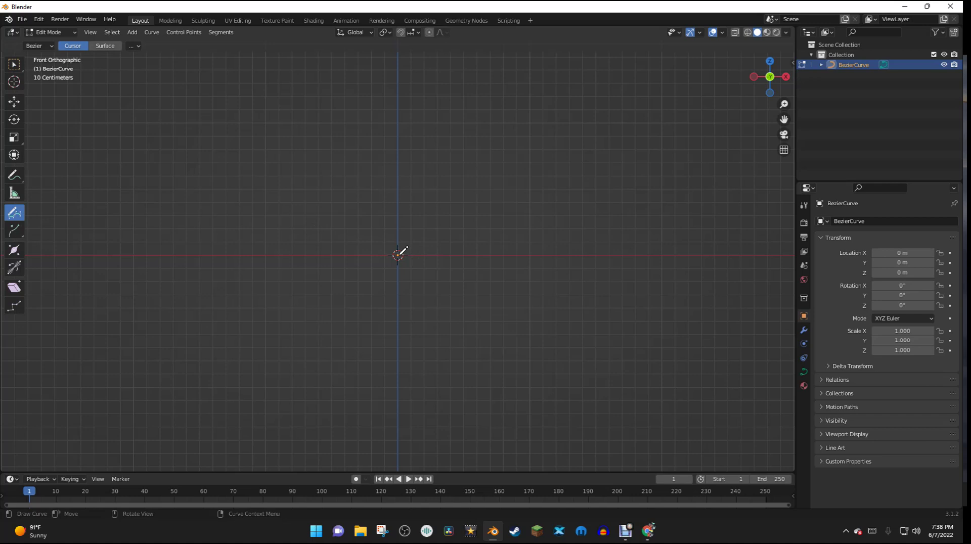
mouse_move(397, 254)
left_mouse_down()
mouse_move(352, 254)
mouse_move(324, 188)
mouse_move(310, 180)
mouse_move(324, 177)
mouse_move(364, 245)
mouse_move(403, 247)
left_mouse_up()
key("Tab")
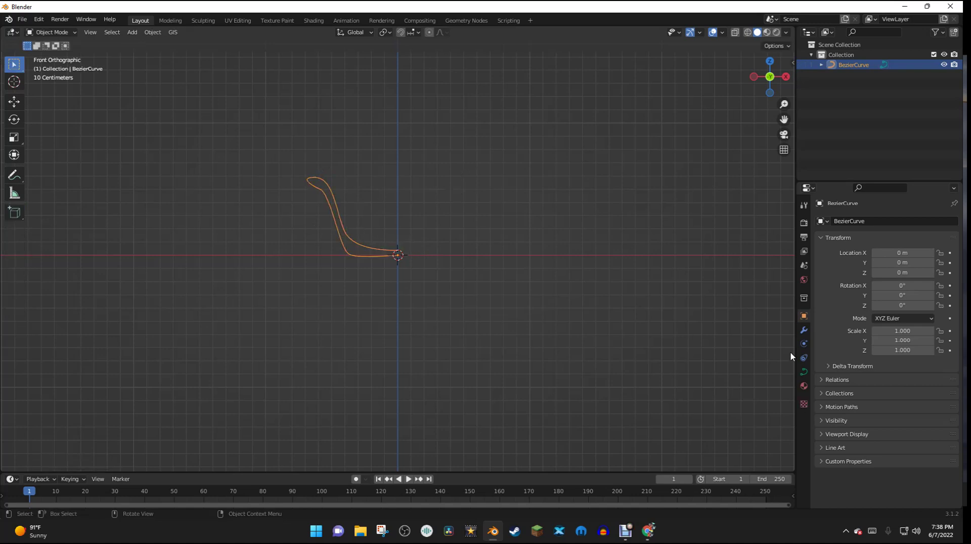
Add a Screw modifier to the drawn profile curve to revolve it into a bowl
left_click(804, 330)
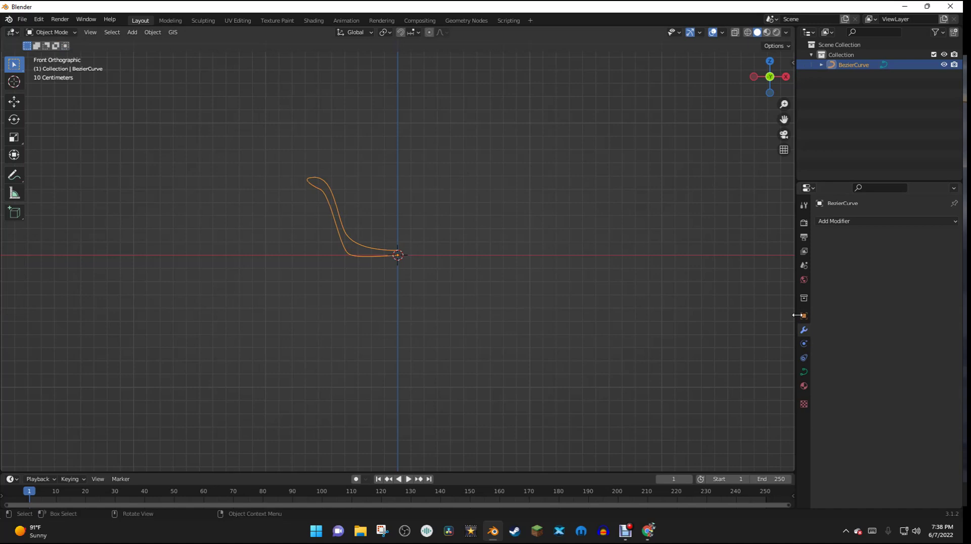
left_click(836, 221)
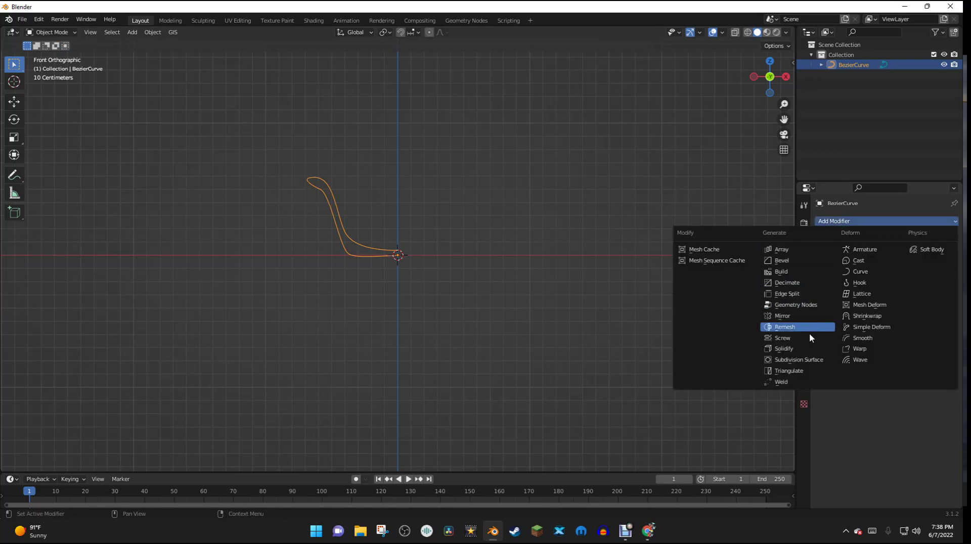
left_click(782, 338)
Examine the revolved bowl's shape from several angles and distances
middle_click_drag(589, 193, 522, 155)
scroll(537, 245, "up", 7)
scroll(533, 259, "down", 4)
scroll(484, 202, "up", 3)
scroll(516, 263, "up", 3)
scroll(511, 260, "down", 4)
scroll(505, 172, "up", 2)
scroll(504, 172, "up", 2)
scroll(514, 182, "down", 3)
key("Tab")
key("Tab")
middle_click_drag(584, 169, 776, 229)
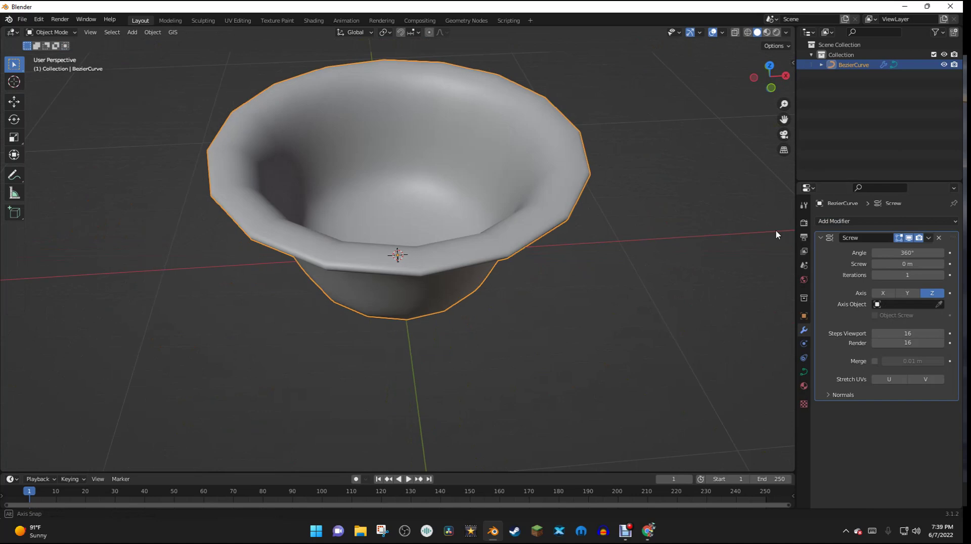
Add a Subdivision Surface modifier to the bowl and check the smoothed shape from below and the side
left_click(845, 220)
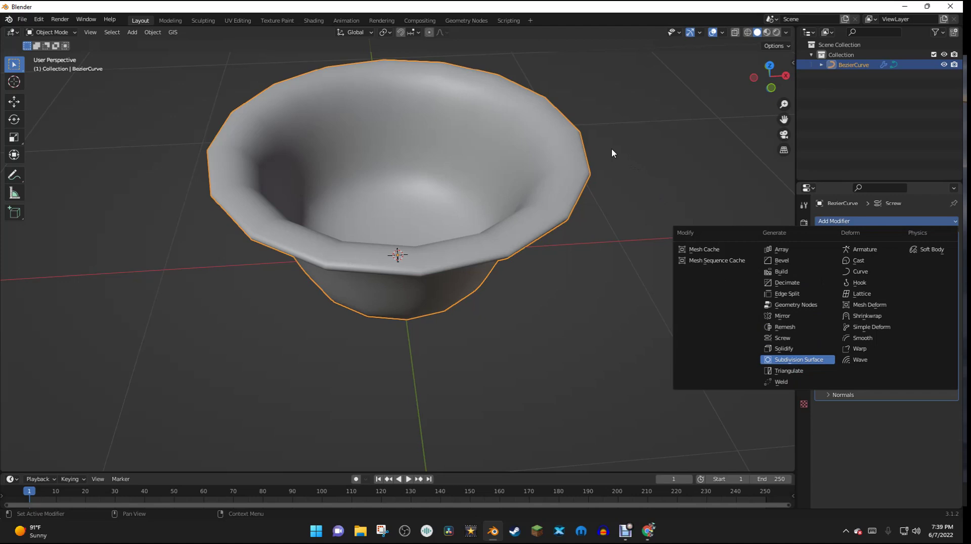
key("Return")
middle_click_drag(602, 167, 596, 190)
scroll(588, 136, "down", 5)
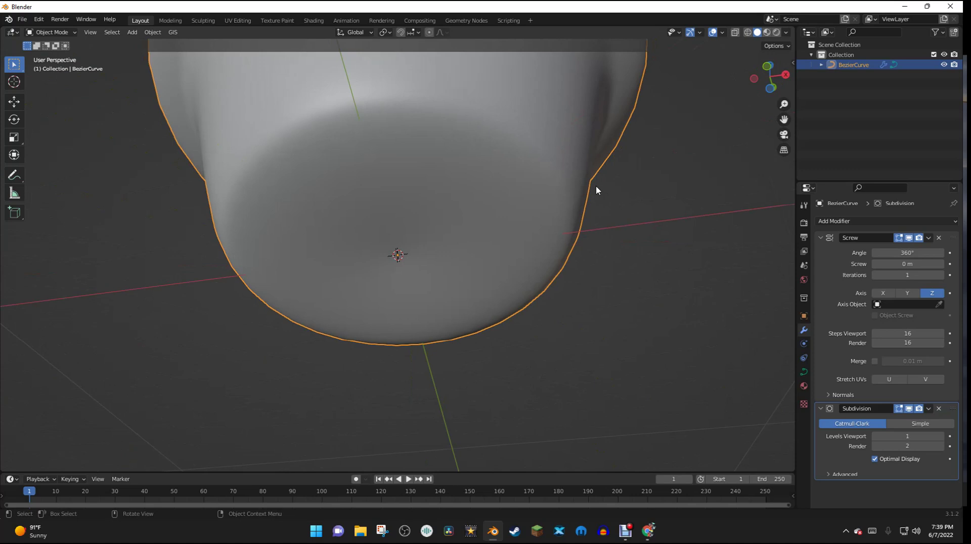
scroll(558, 219, "up", 3)
scroll(557, 220, "down", 6)
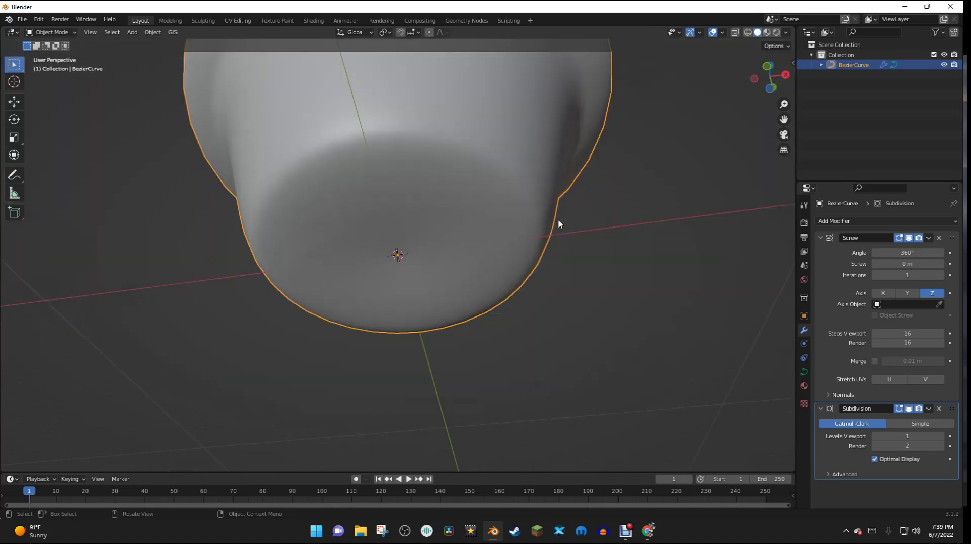
middle_click_drag(557, 249, 346, 70)
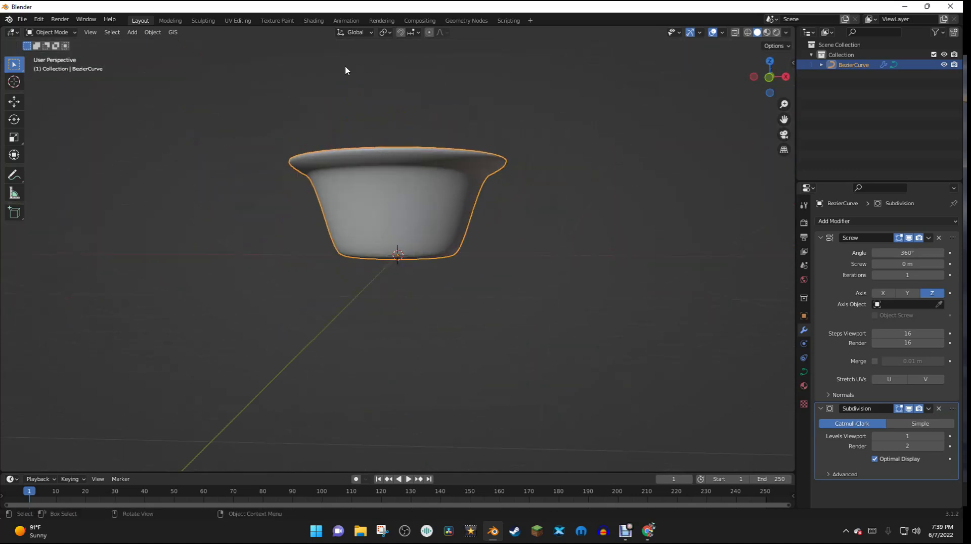
Switch to the Shading workspace and inspect the bowl in its viewport
left_click(314, 21)
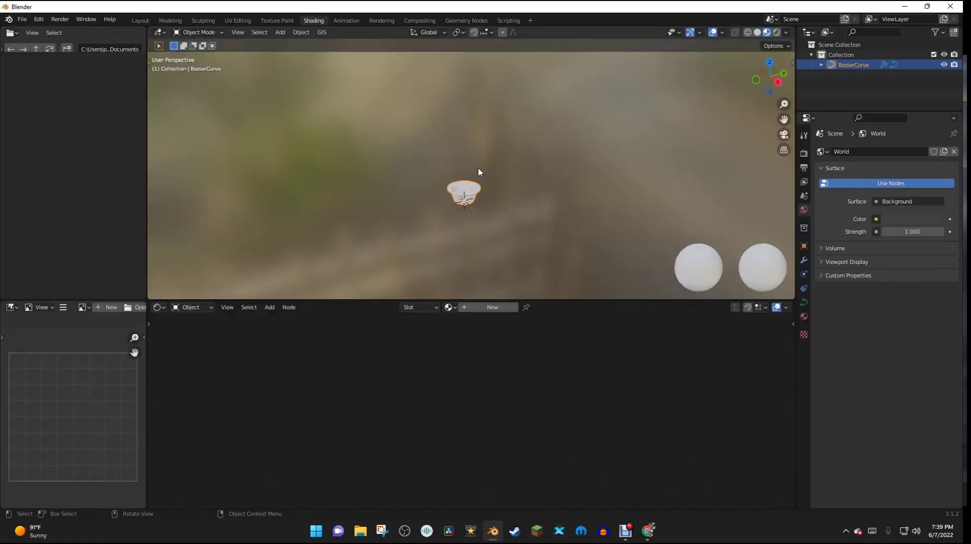
scroll(503, 209, "up", 6)
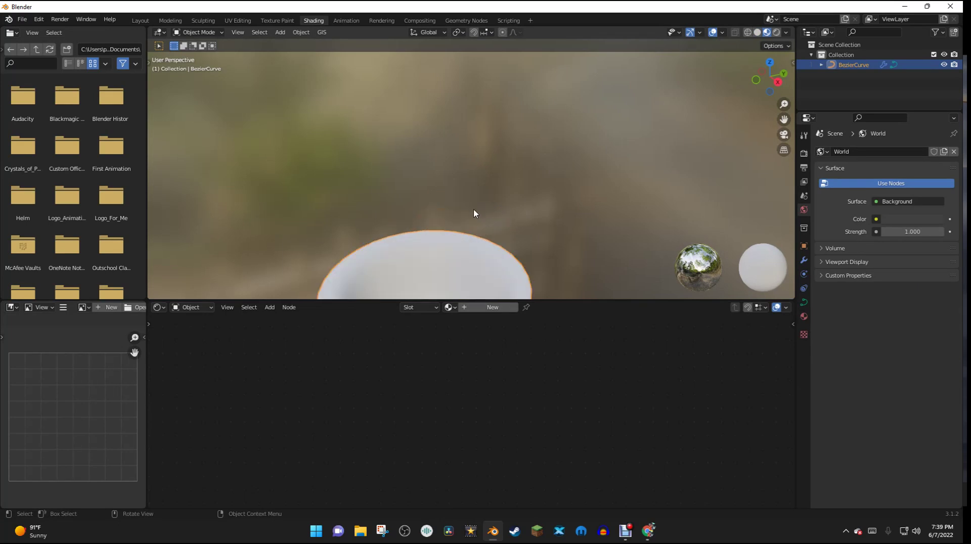
scroll(459, 228, "down", 3)
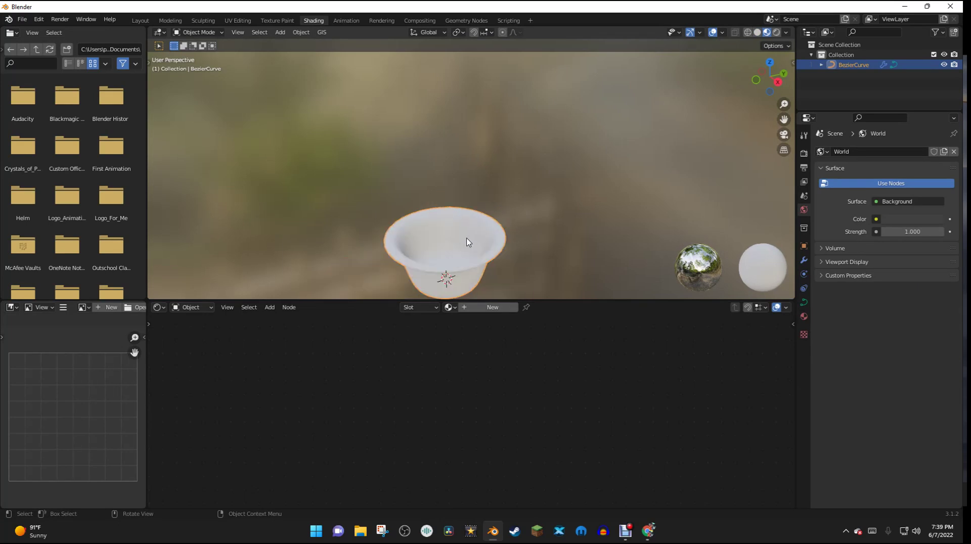
scroll(512, 238, "up", 5)
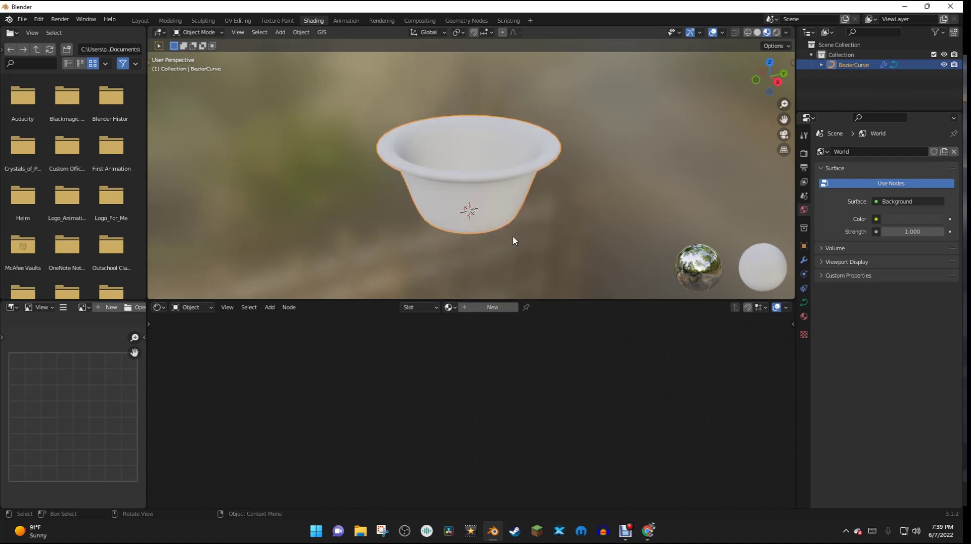
middle_click_drag(511, 238, 541, 204)
scroll(552, 242, "down", 8)
scroll(565, 193, "up", 3)
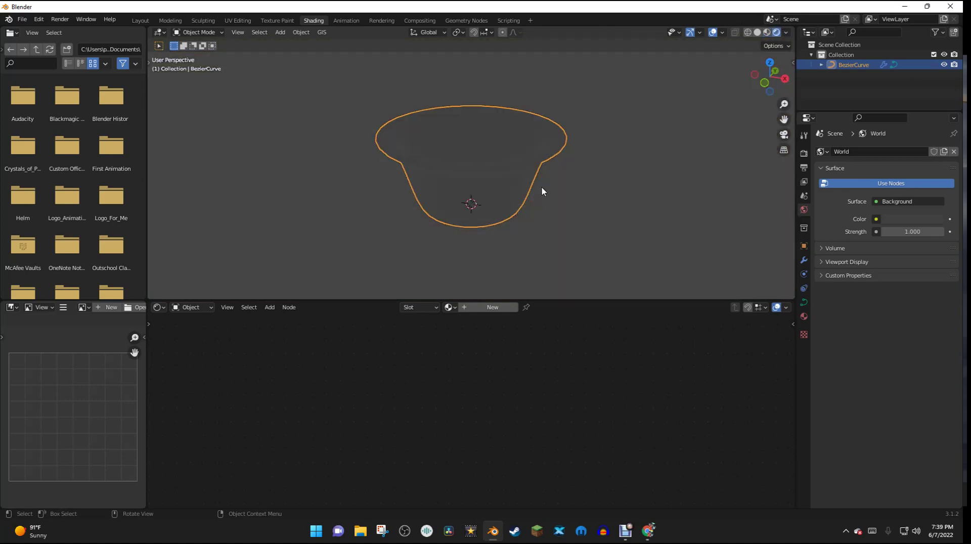
Display the viewport in Rendered shading with the overlays hidden
middle_click_drag(541, 187, 561, 186)
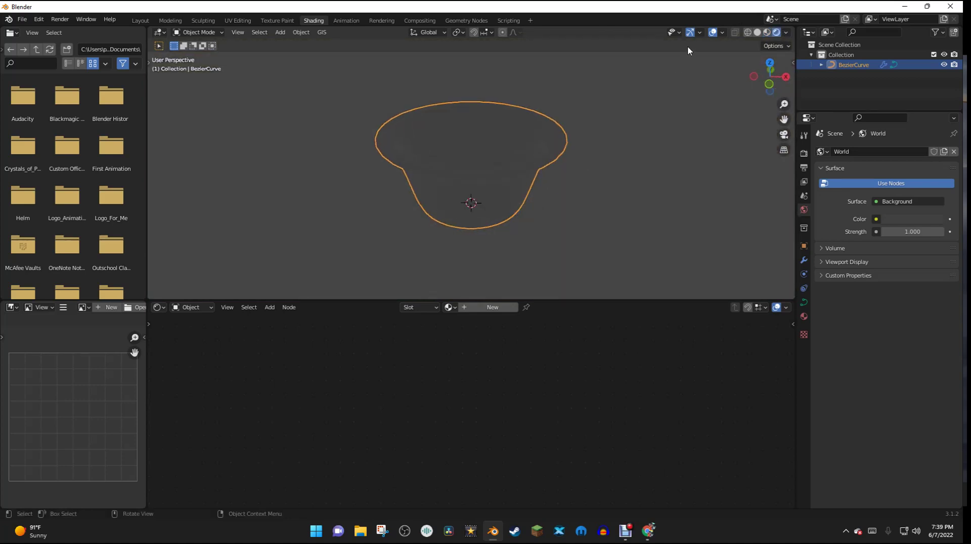
left_click(714, 32)
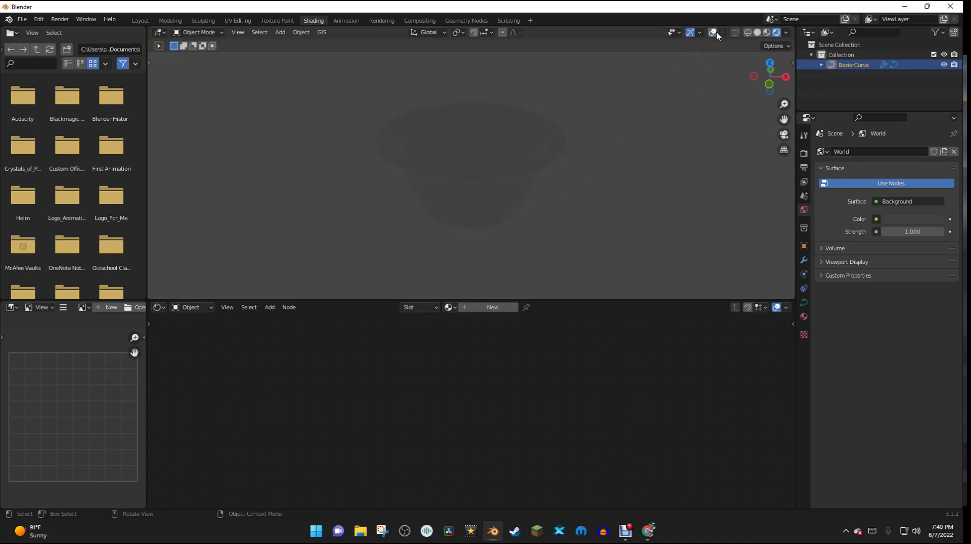
middle_click_drag(539, 118, 546, 113)
Set the scene's render engine to Cycles
left_click(804, 154)
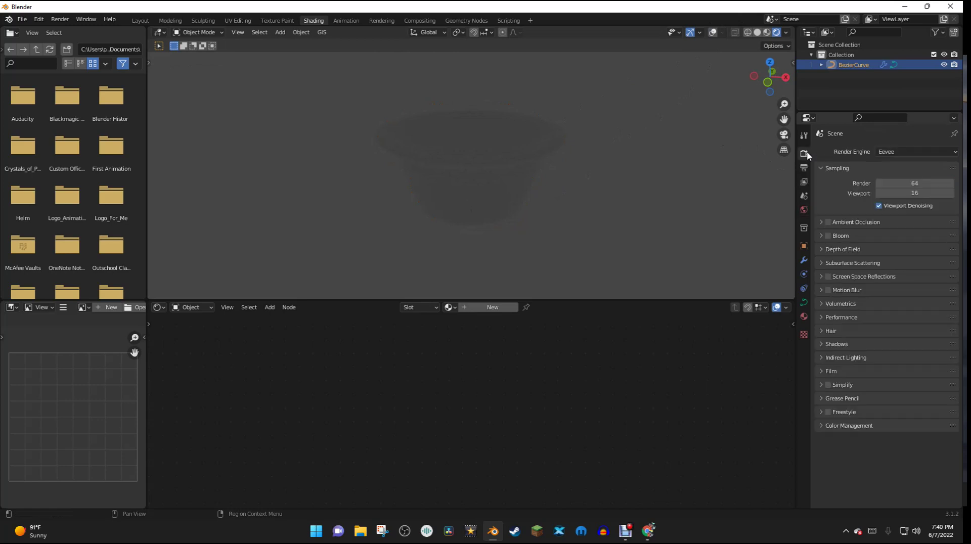
left_click(903, 151)
left_click(897, 185)
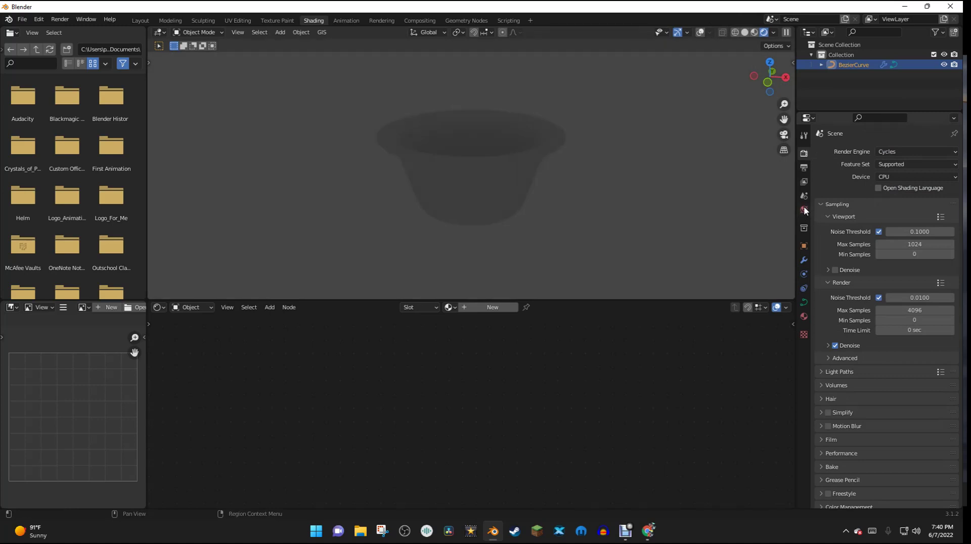
Assign an Environment Texture to the world background's colour
left_click(805, 209)
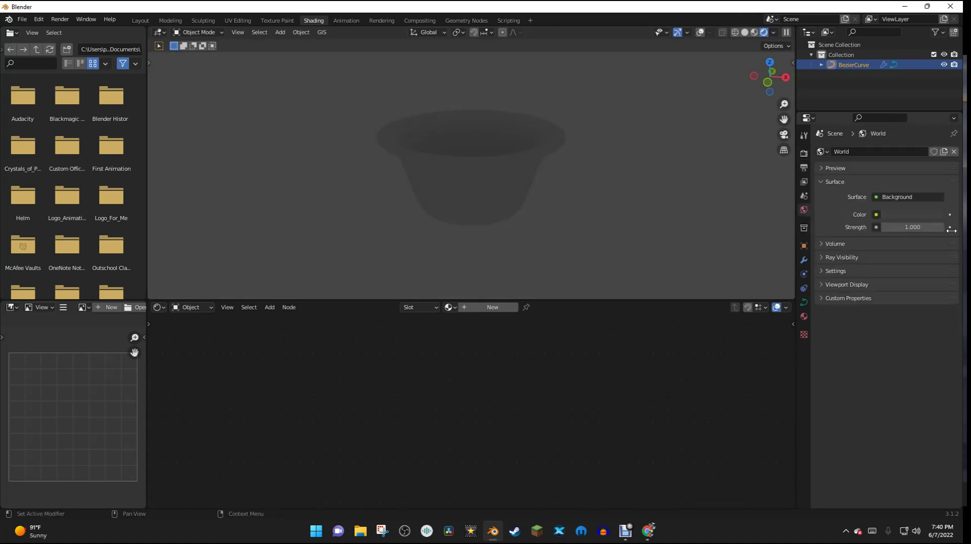
left_click(877, 215)
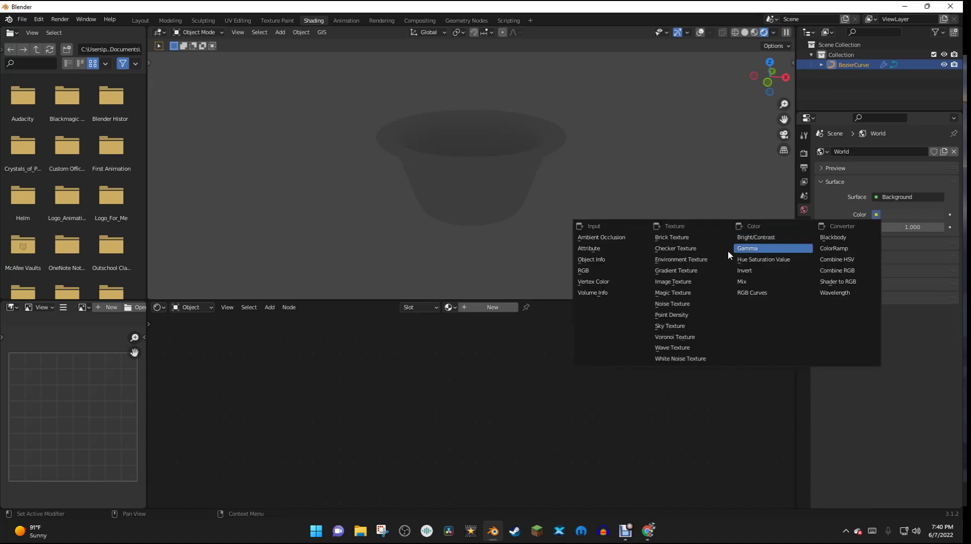
left_click(714, 259)
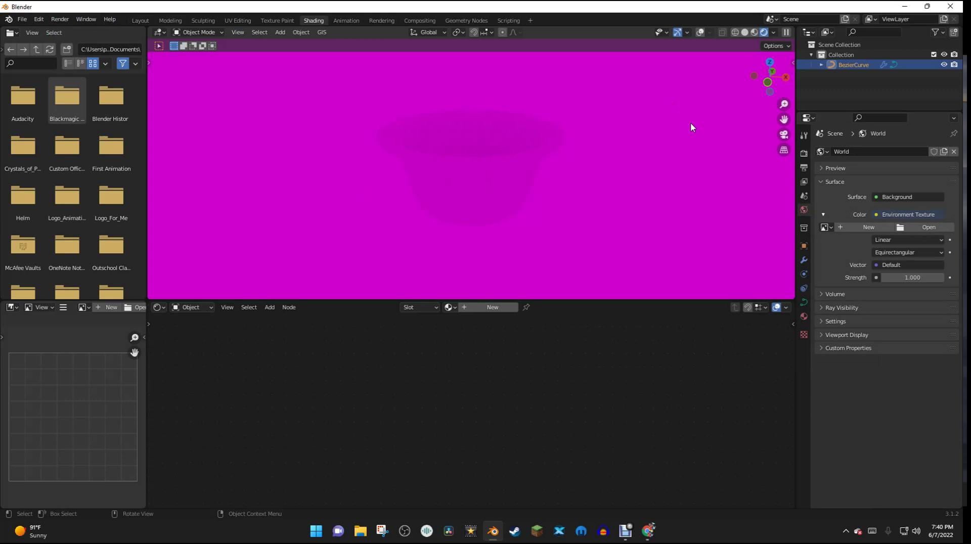
Load country_club_1k.exr from the Downloads folder as the world's environment image
left_click(928, 228)
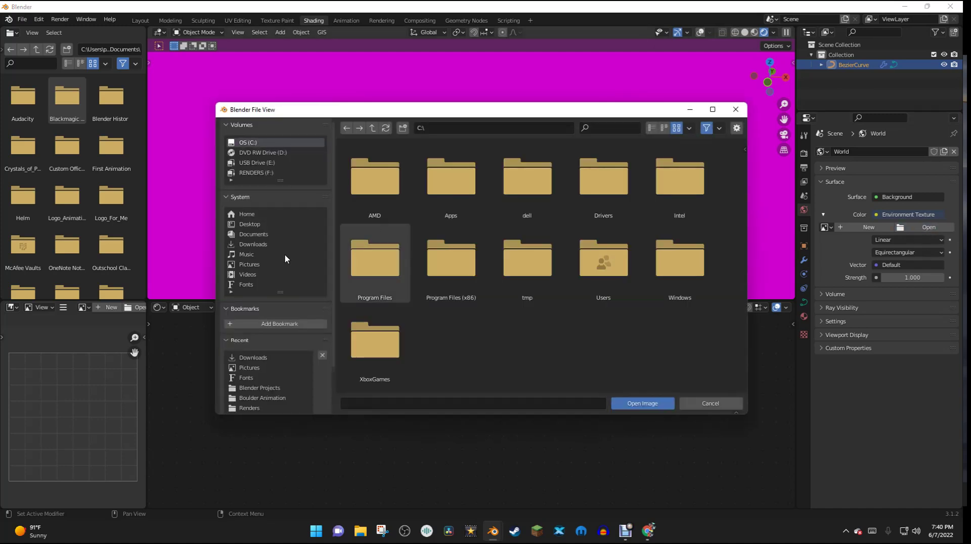
scroll(598, 238, "down", 10)
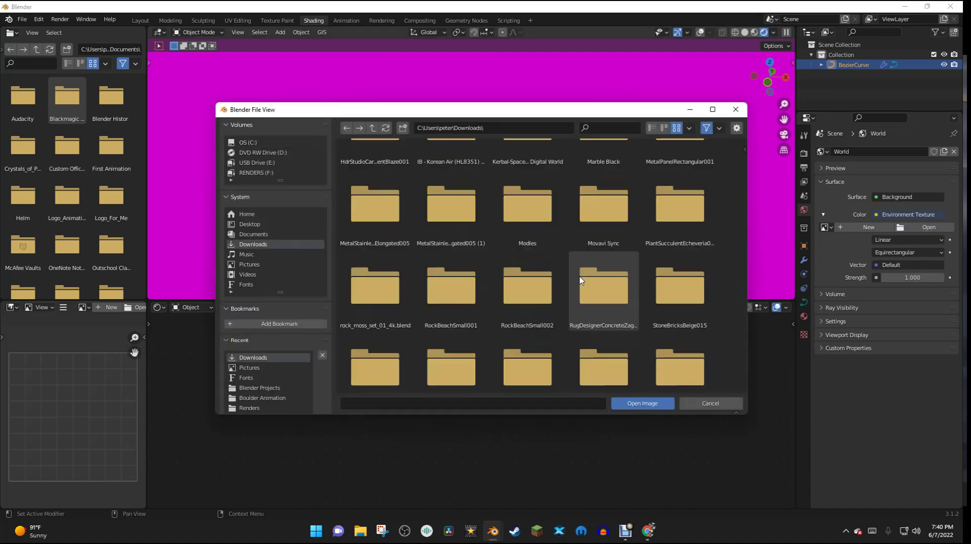
scroll(641, 291, "down", 10)
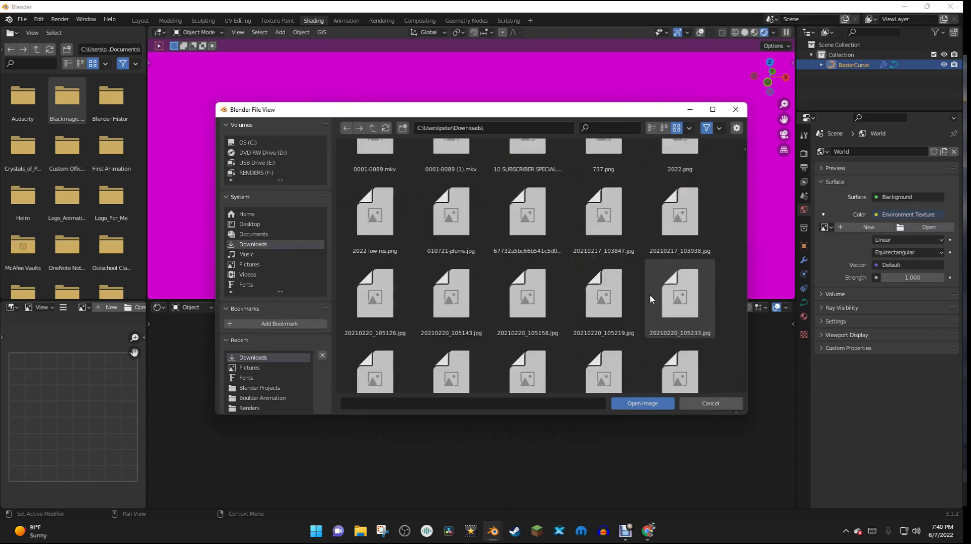
scroll(646, 284, "down", 3)
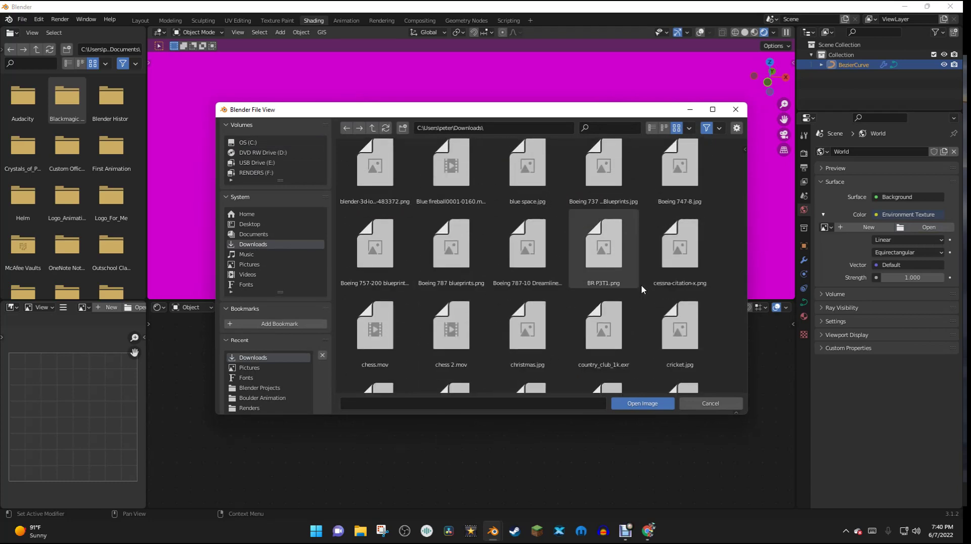
left_click(617, 344)
left_click(643, 404)
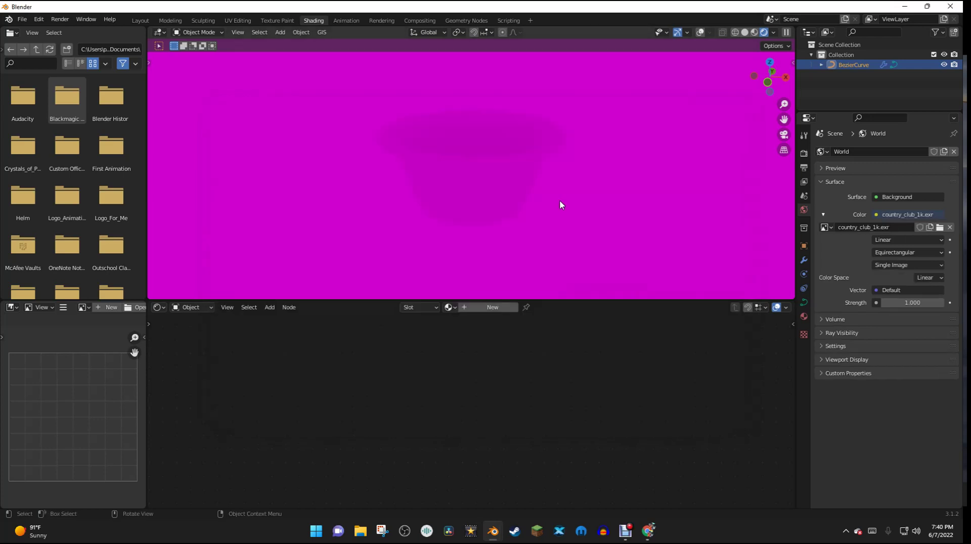
Enable the Transparent film option in the render settings so the HDRI backdrop is hidden behind the bowl
middle_click_drag(540, 156, 807, 158)
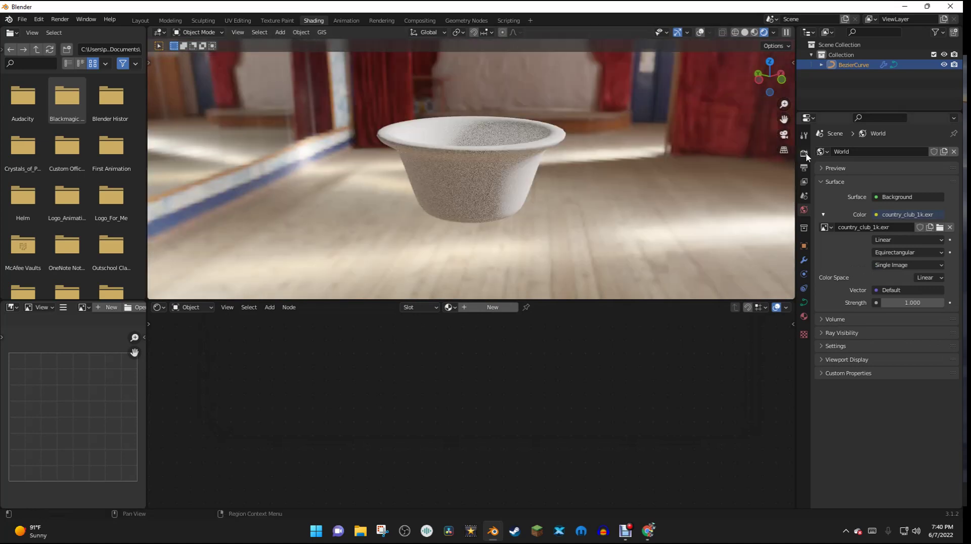
left_click(805, 155)
left_click(821, 448)
scroll(878, 402, "down", 5)
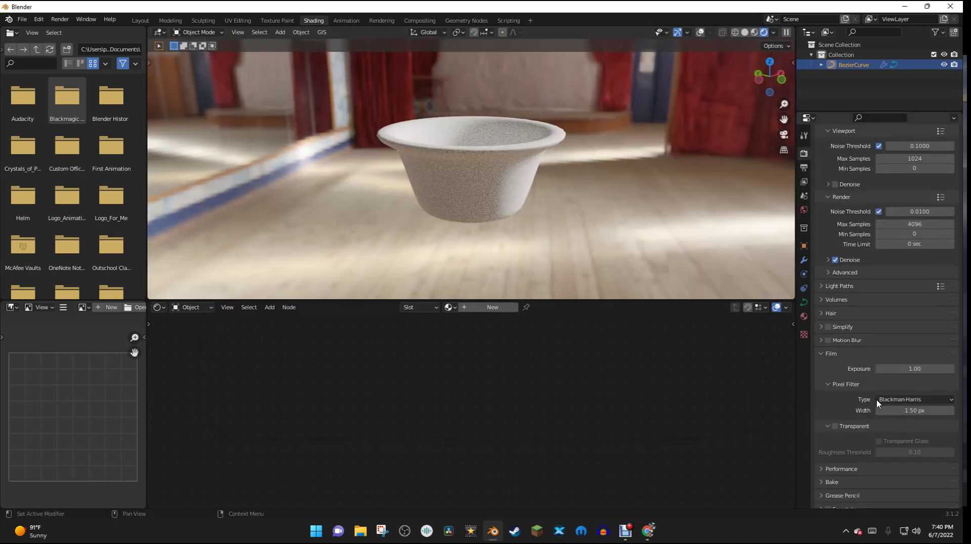
left_click(835, 426)
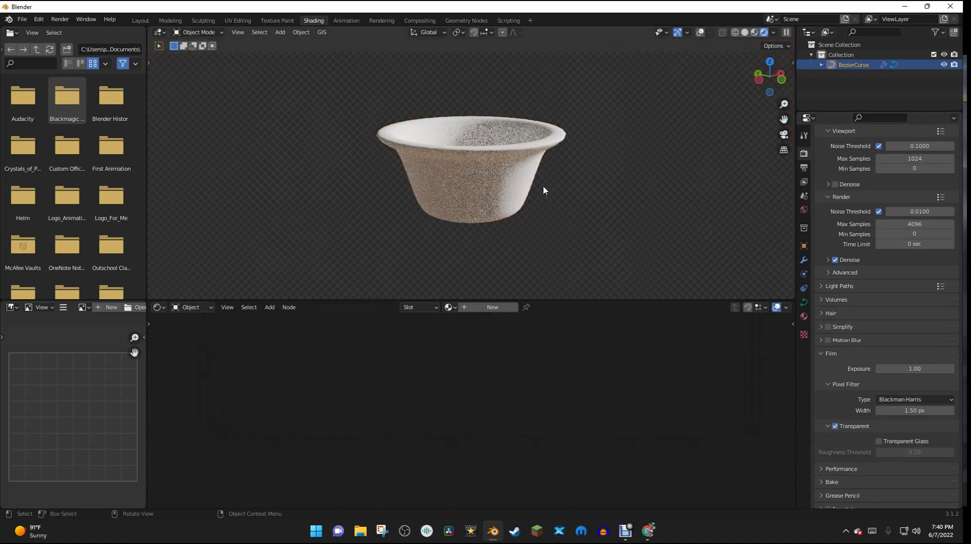
middle_click_drag(626, 162, 485, 209)
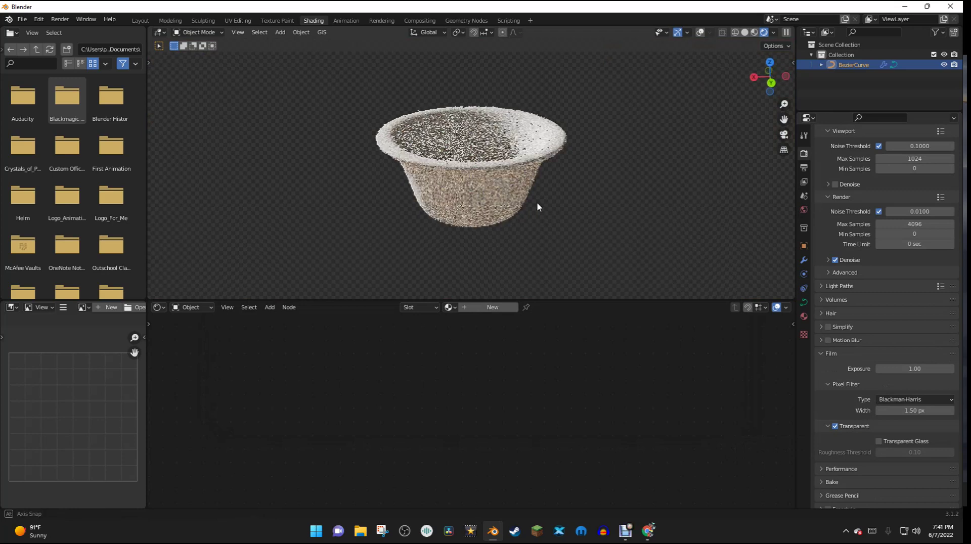
middle_click_drag(537, 206, 520, 181)
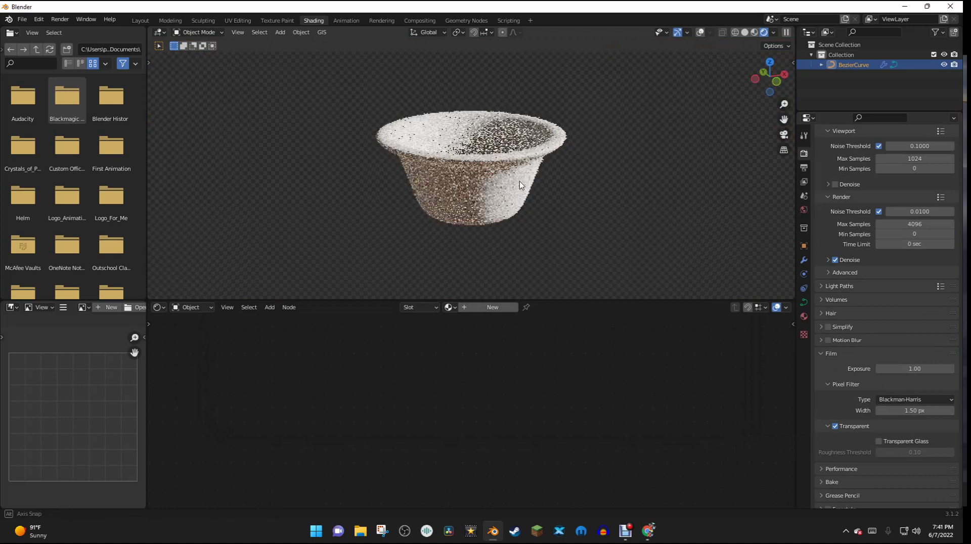
Assign the existing Material to the bowl and rename it Pot Material
left_click(448, 307)
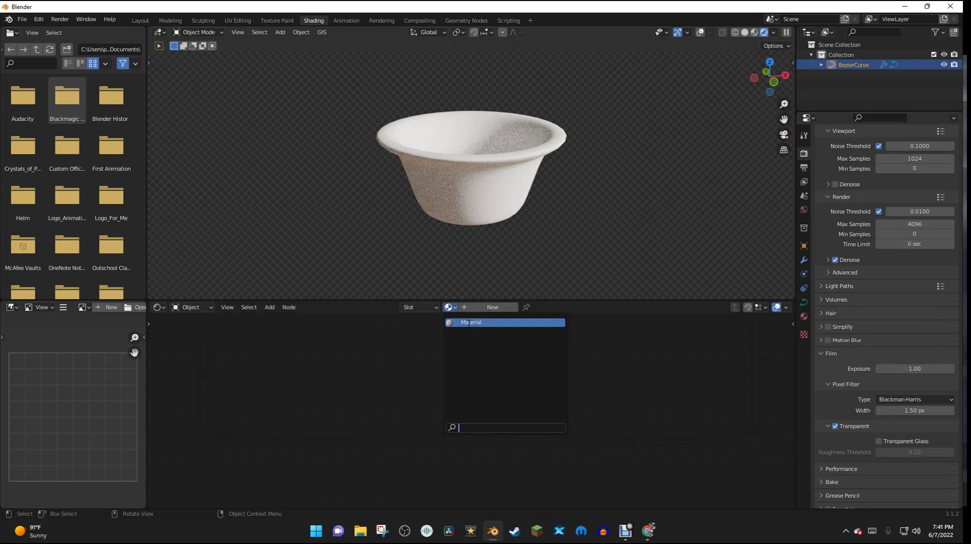
left_click(474, 322)
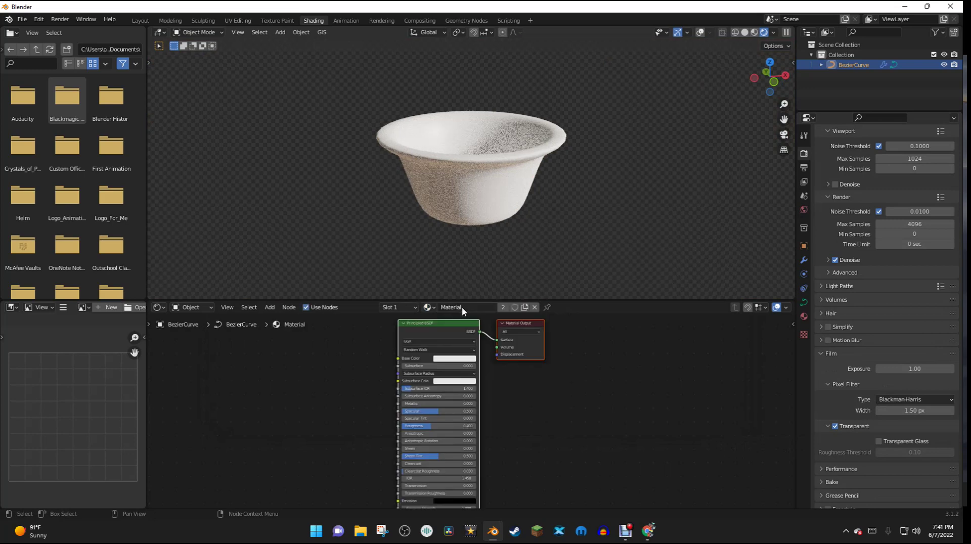
left_click(463, 308)
type("Pot Materia")
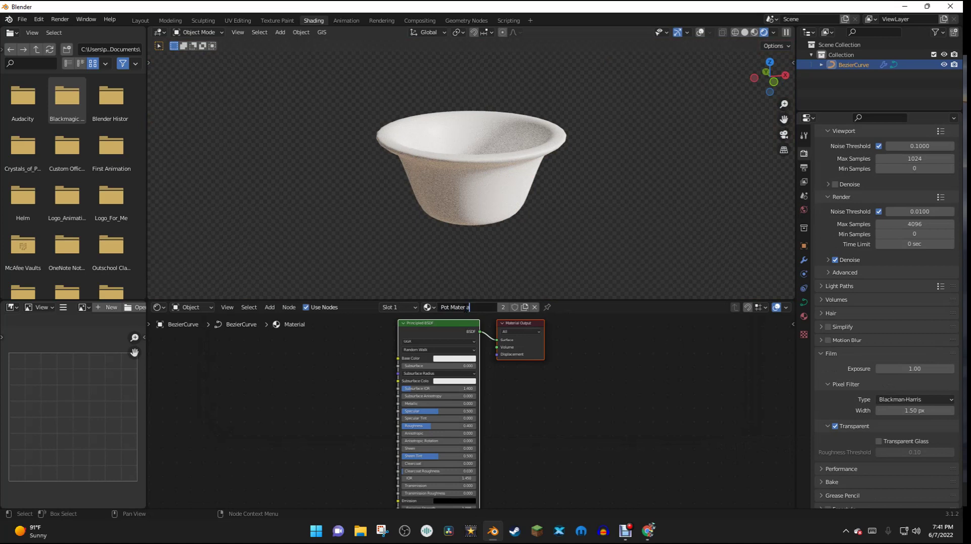
key("Return")
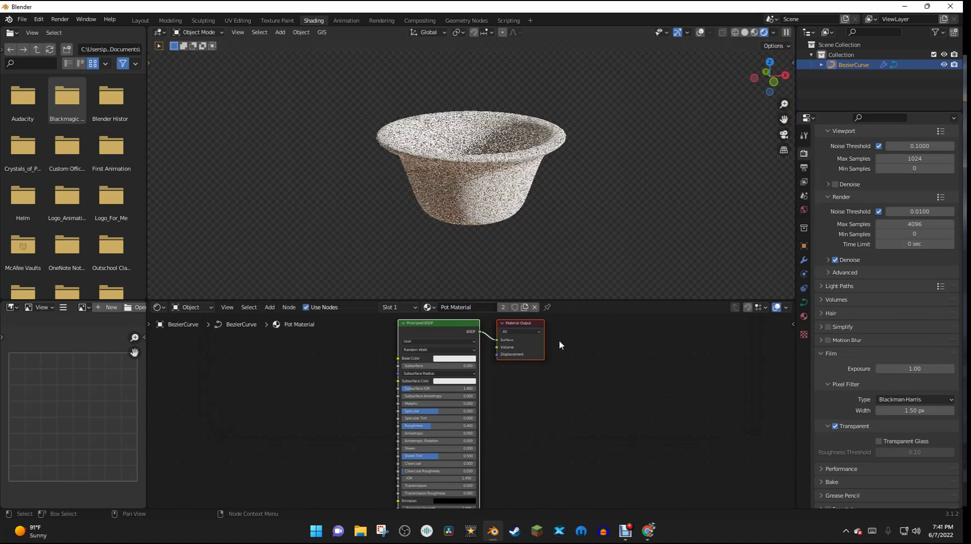
Add a Noise Texture node to the Pot Material node tree, well before the Principled BSDF
left_click(368, 390)
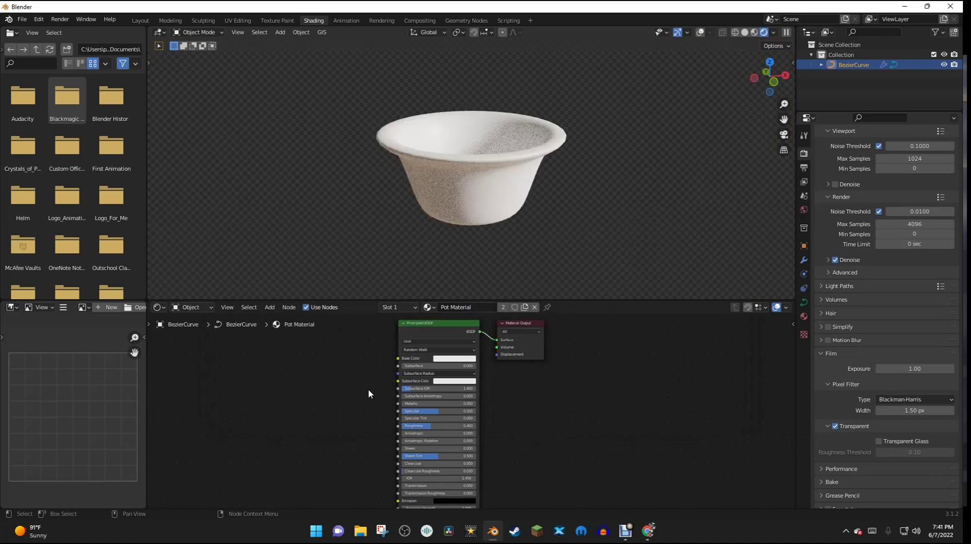
scroll(368, 390, "down", 11)
scroll(366, 401, "up", 12)
middle_click_drag(385, 395, 526, 433)
scroll(440, 378, "up", 5)
middle_click_drag(447, 373, 527, 411)
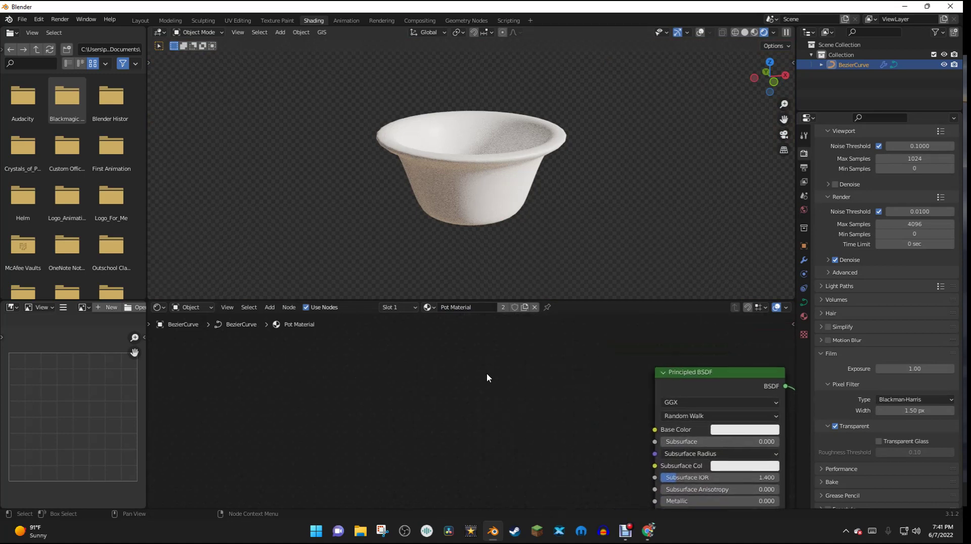
key("shift+a")
left_click(486, 374)
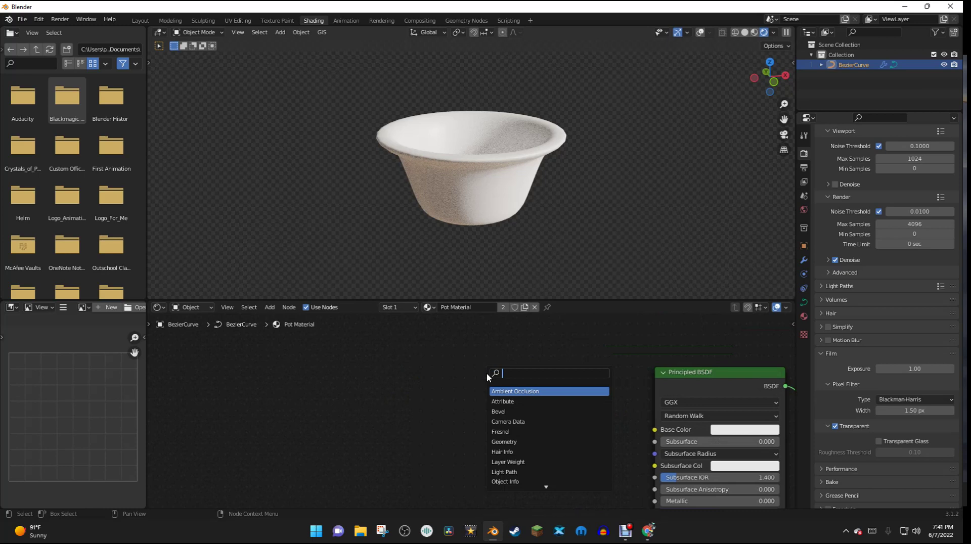
type("noise te")
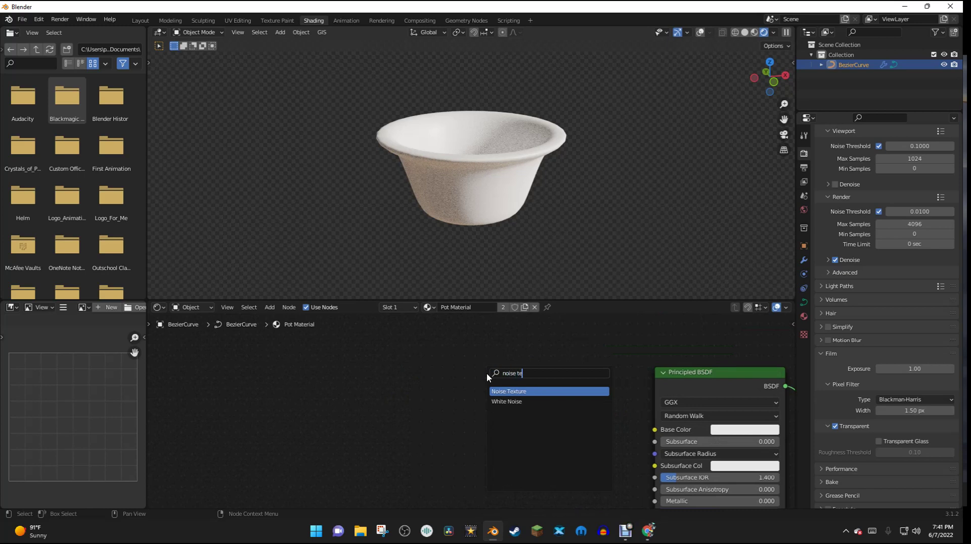
type("xture")
key("Return")
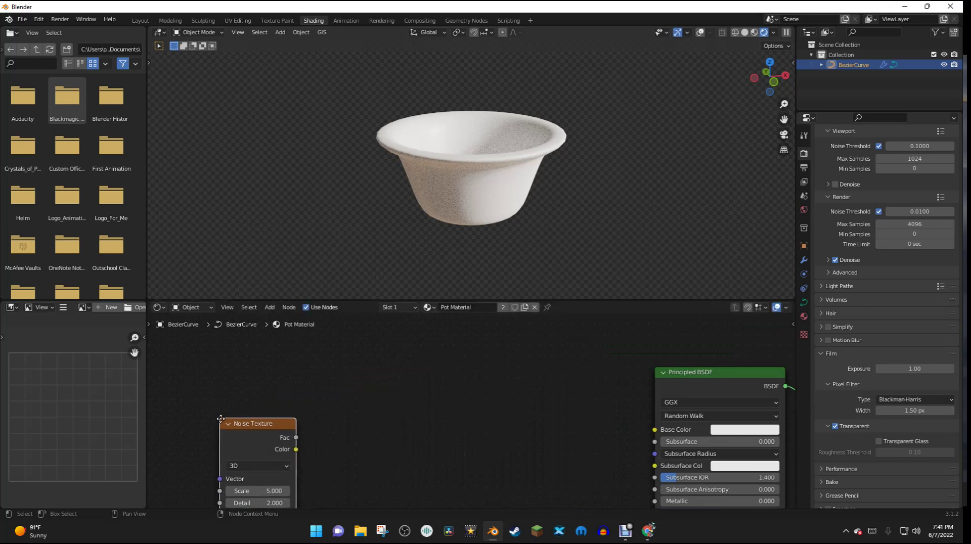
middle_click_drag(220, 419, 235, 436)
Add a ColorRamp node between the Noise Texture and the Principled BSDF
scroll(445, 354, "down", 5)
middle_click_drag(447, 354, 470, 269)
left_click_drag(356, 358, 433, 383)
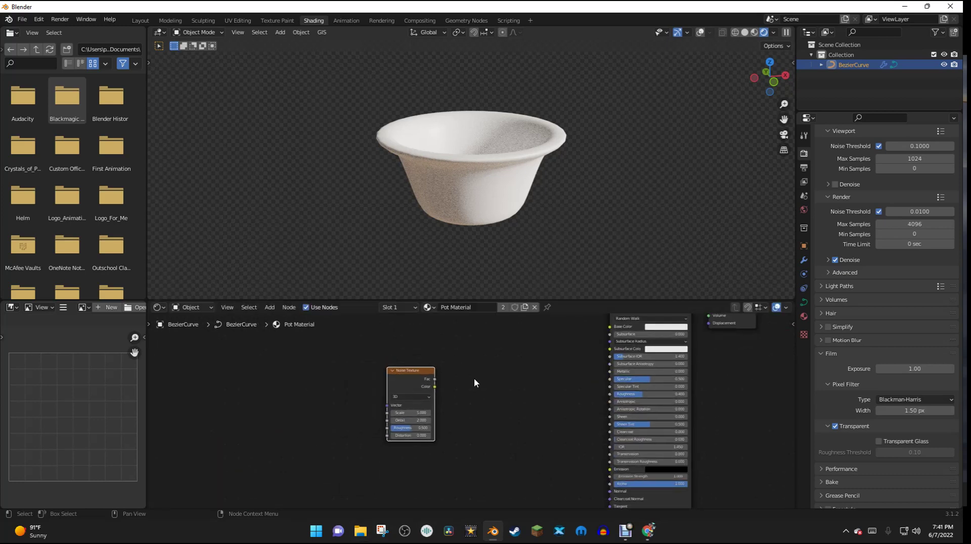
left_click(474, 379)
middle_click_drag(462, 414, 405, 486)
key("shift+a")
left_click(450, 377)
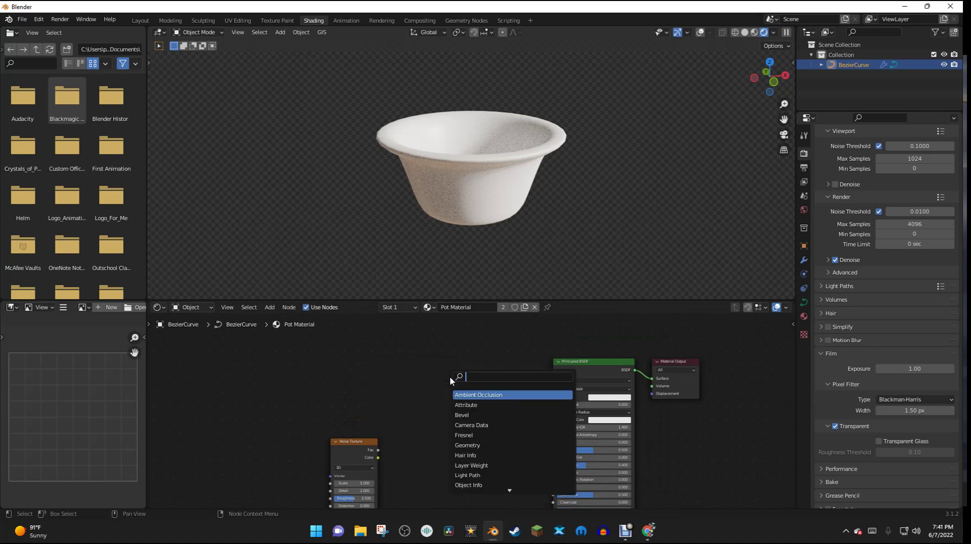
type("color")
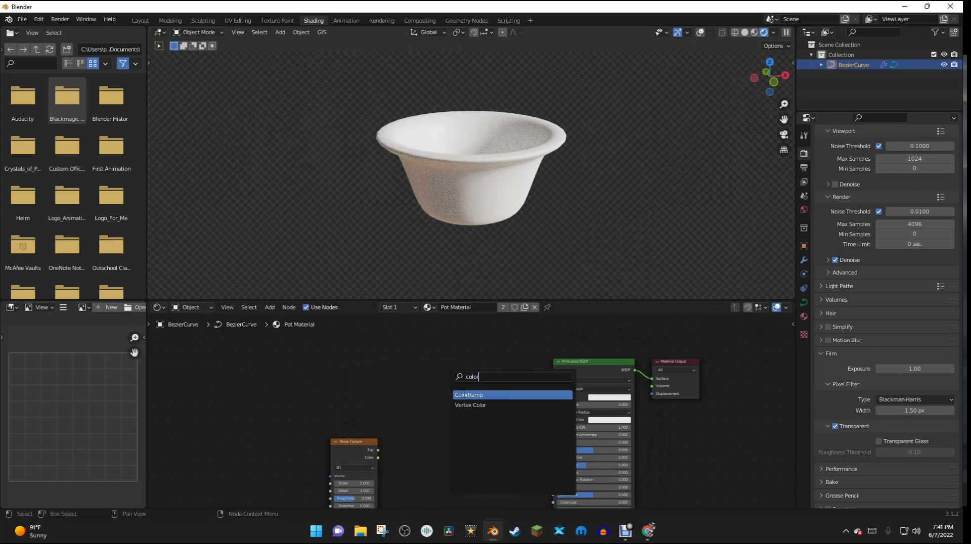
left_click(466, 395)
left_click(434, 389)
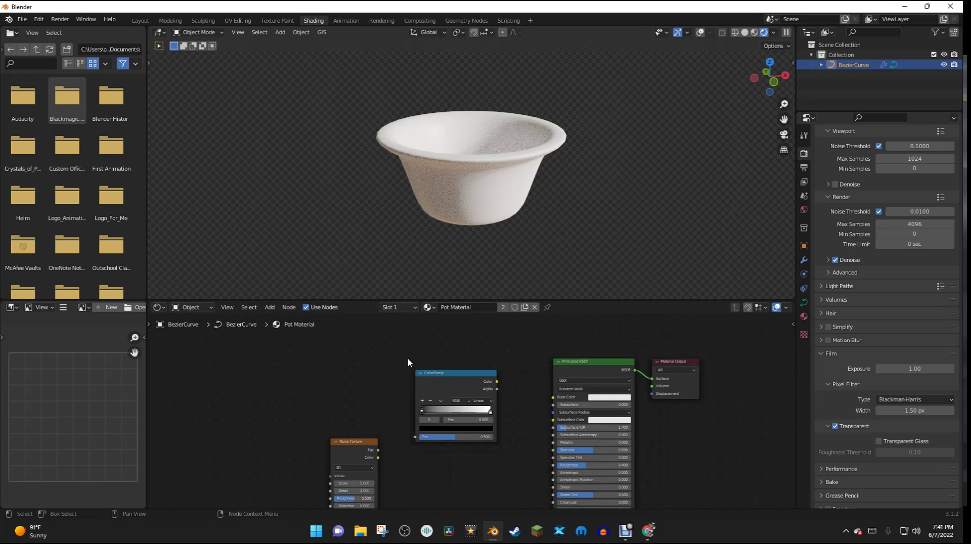
Add a Bump node between the Noise Texture and the Principled BSDF's lower inputs
scroll(478, 414, "down", 2)
scroll(463, 406, "up", 4)
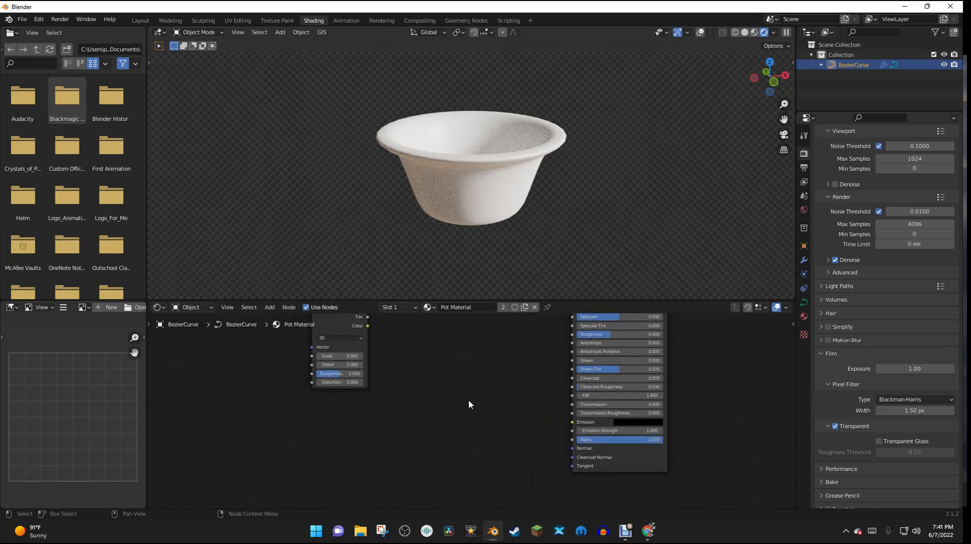
key("shift+a")
left_click(465, 379)
type("bump")
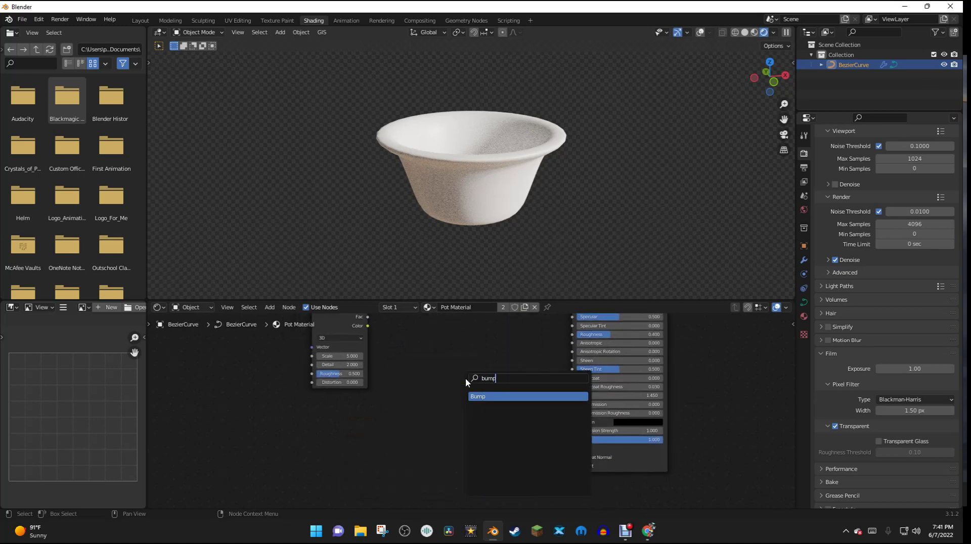
key("Return")
left_click(440, 372)
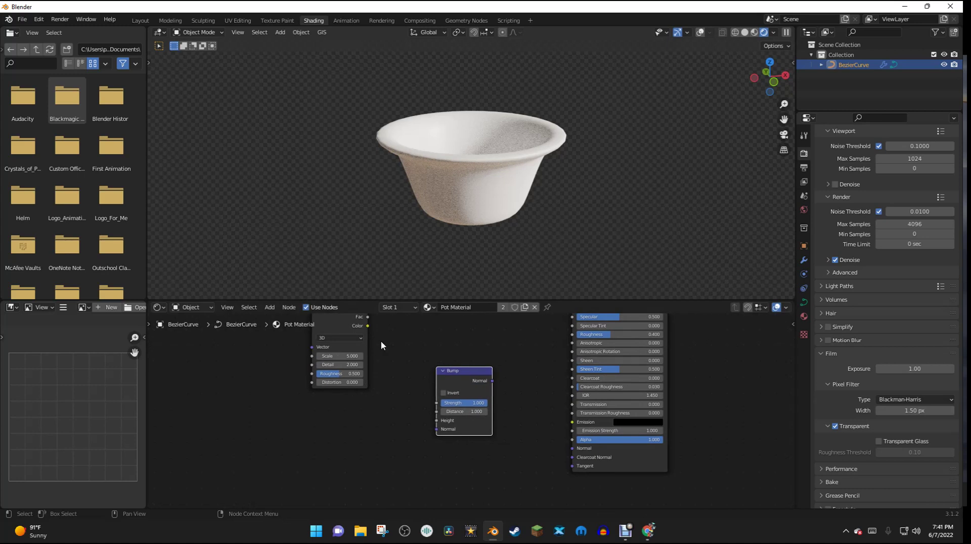
Connect the Noise Texture's Fac output to the ColorRamp's Fac and the Bump node's Height
scroll(524, 398, "up", 5)
middle_click_drag(550, 428, 588, 497)
scroll(454, 412, "down", 5)
scroll(454, 412, "up", 1)
middle_click_drag(418, 406, 515, 507)
scroll(475, 399, "up", 4)
middle_click_drag(480, 433, 456, 475)
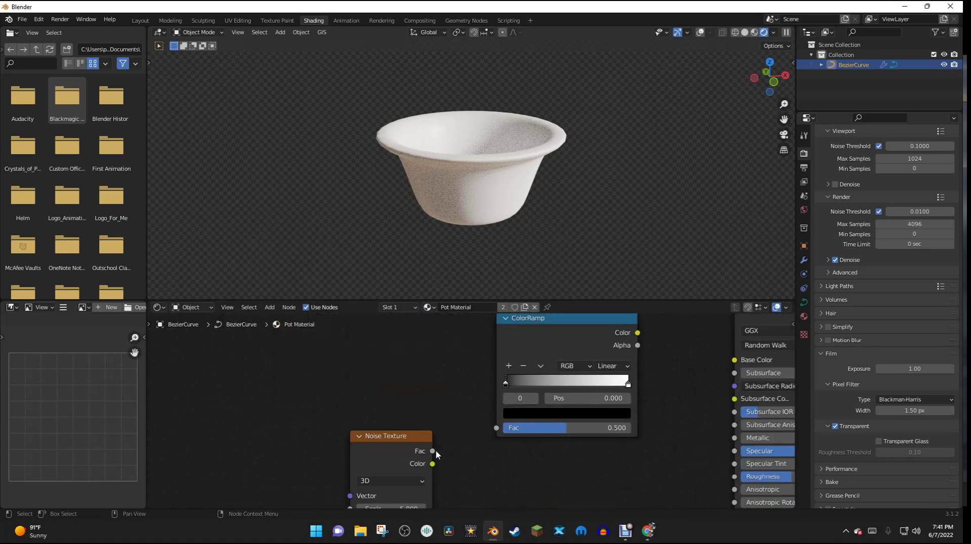
left_click_drag(434, 451, 496, 428)
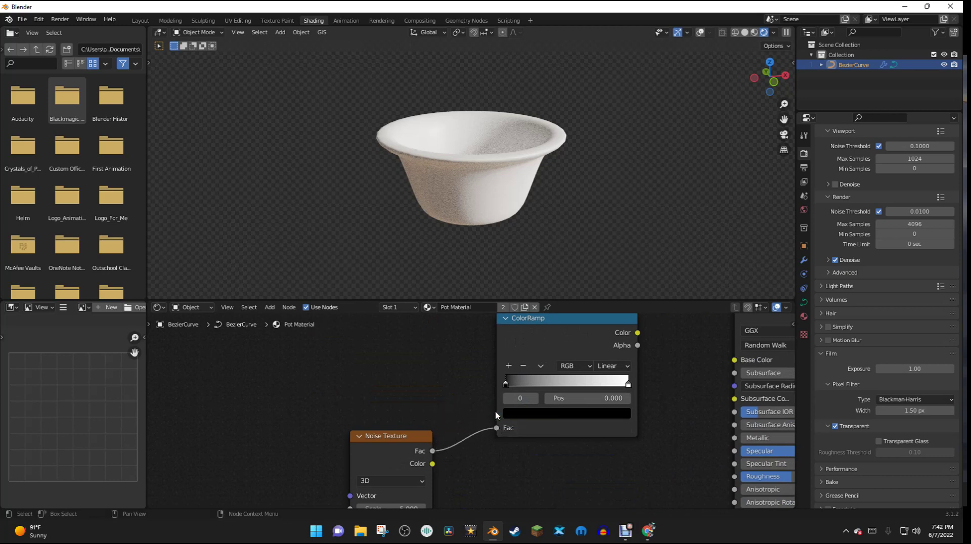
middle_click_drag(474, 405, 496, 338)
left_click_drag(494, 343, 600, 461)
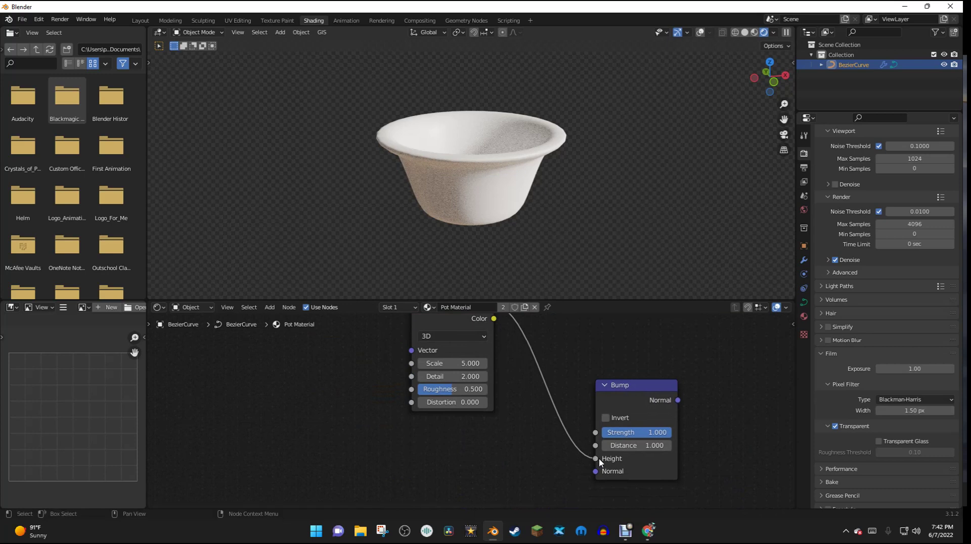
Connect the ColorRamp's Color output to the Principled BSDF's Base Color
scroll(736, 371, "down", 5)
middle_click_drag(736, 370, 494, 433)
scroll(499, 366, "up", 3)
middle_click_drag(499, 362, 516, 465)
scroll(515, 465, "up", 1)
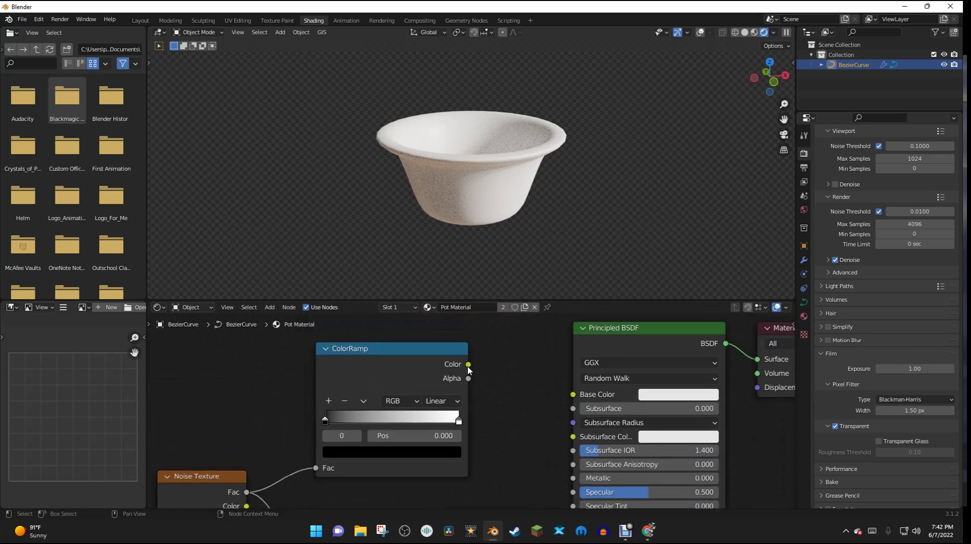
left_click_drag(469, 365, 577, 395)
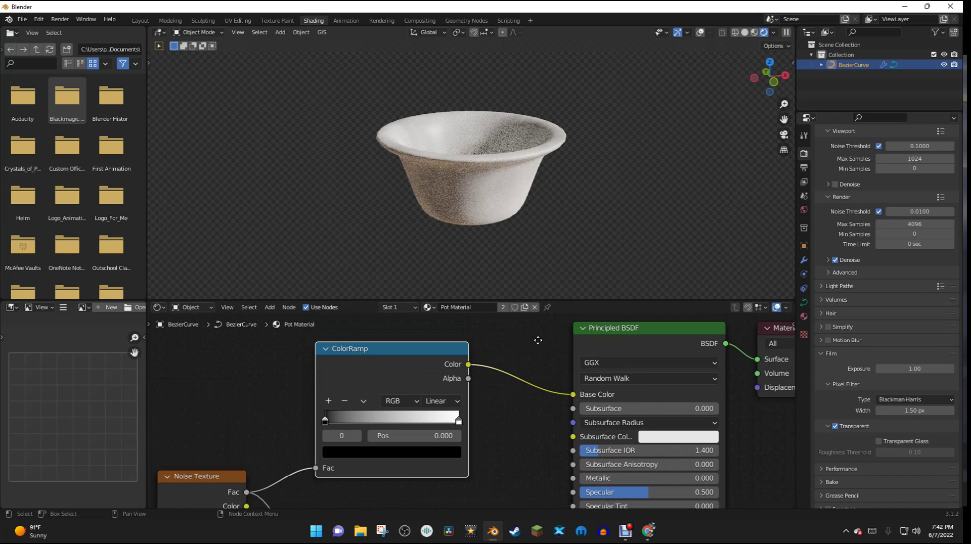
Connect the Bump node's Normal output to the Principled BSDF's Normal input
middle_click_drag(537, 340, 454, 363)
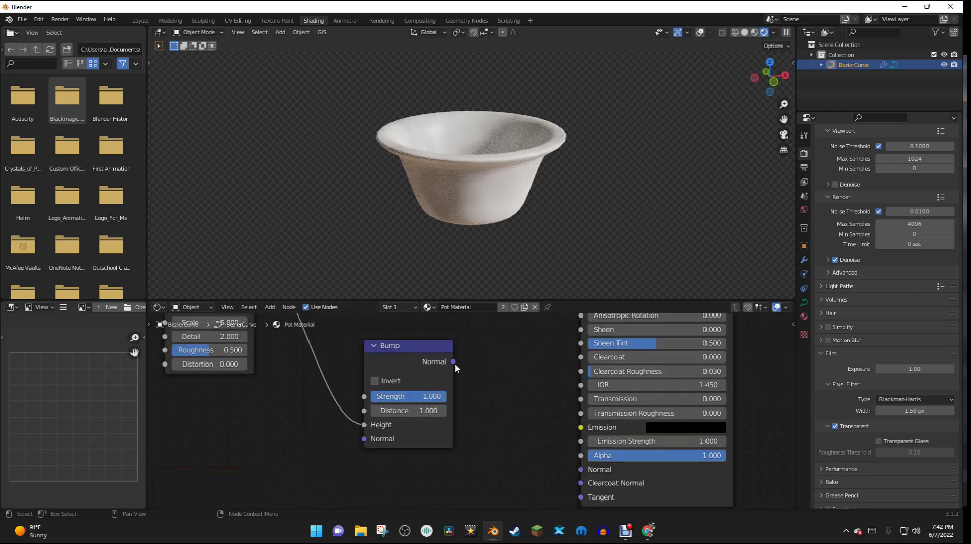
left_click_drag(456, 360, 584, 471)
scroll(524, 362, "down", 5)
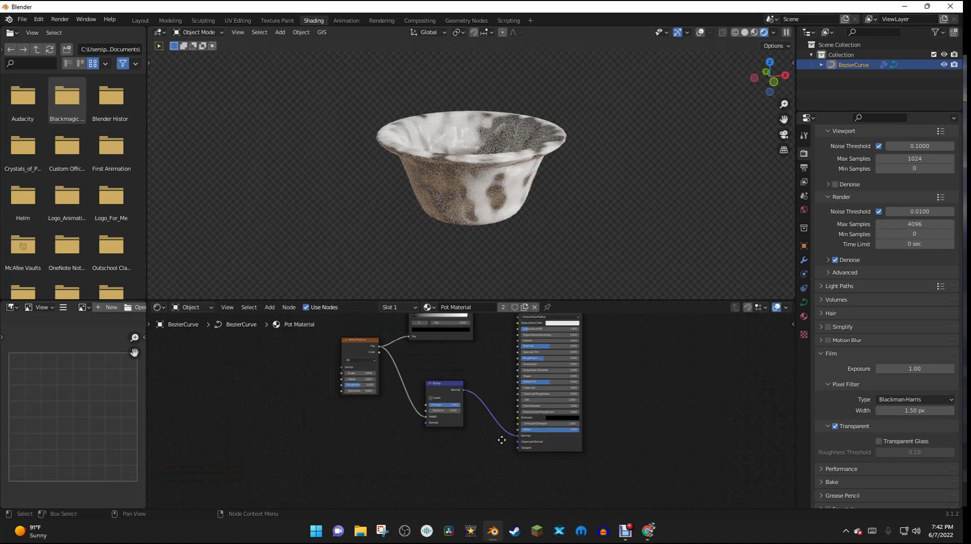
scroll(511, 395, "up", 3)
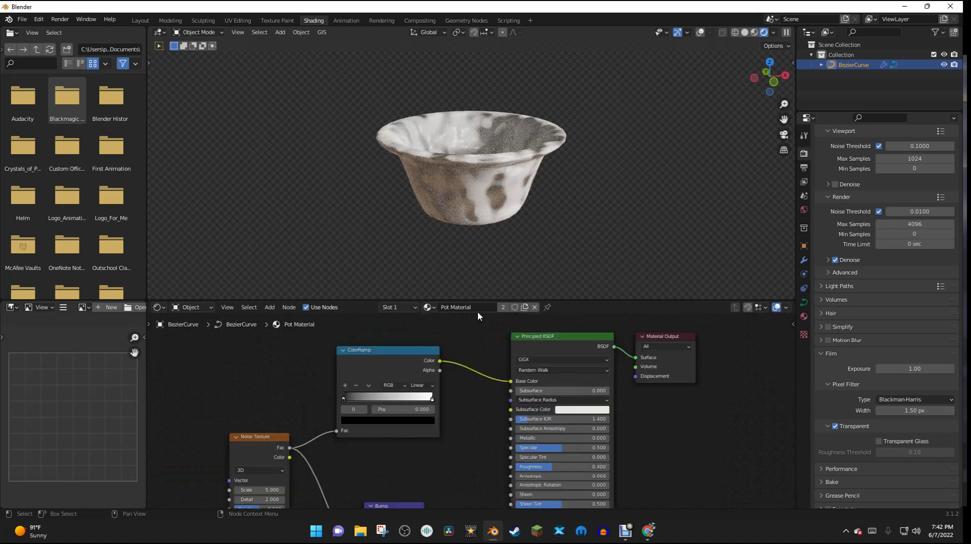
middle_click_drag(417, 188, 574, 163)
scroll(575, 163, "up", 3)
scroll(507, 236, "up", 2)
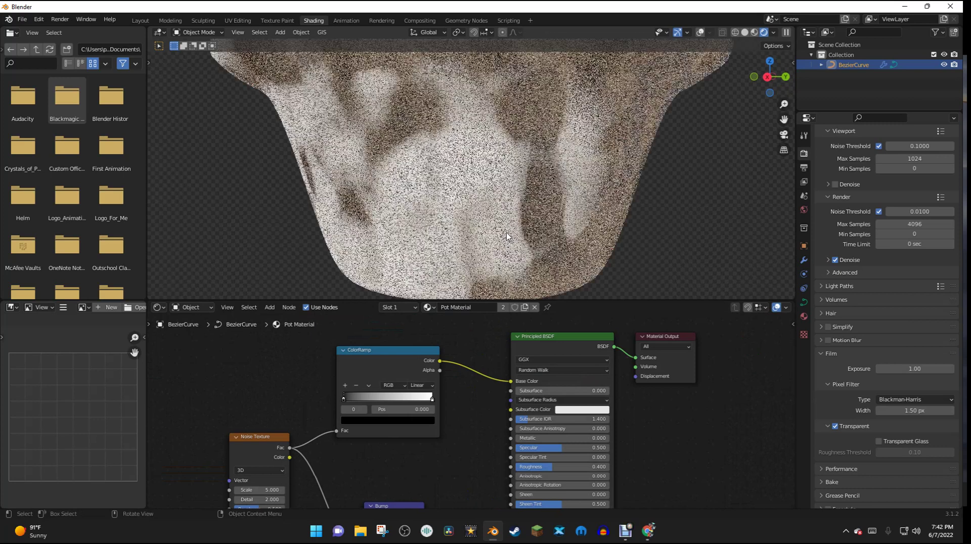
scroll(507, 236, "down", 5)
middle_click_drag(448, 410, 464, 335)
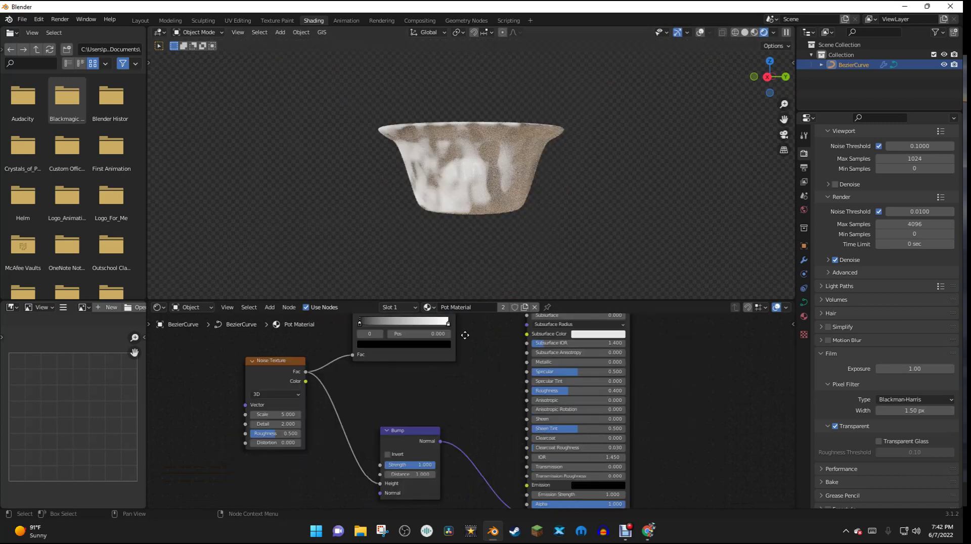
scroll(480, 369, "up", 4)
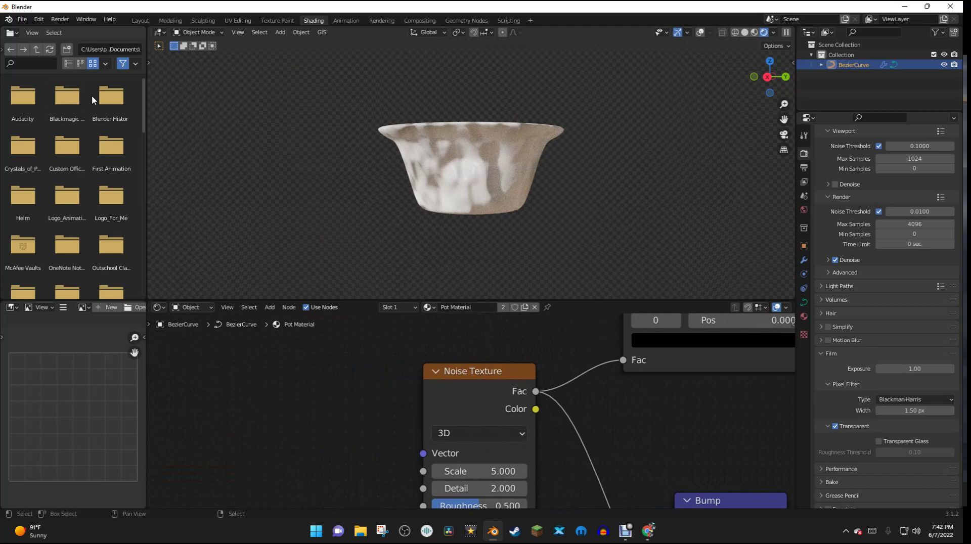
Find the Node Wrangler add-on in the preferences by searching for "node" and enable it
left_click(39, 20)
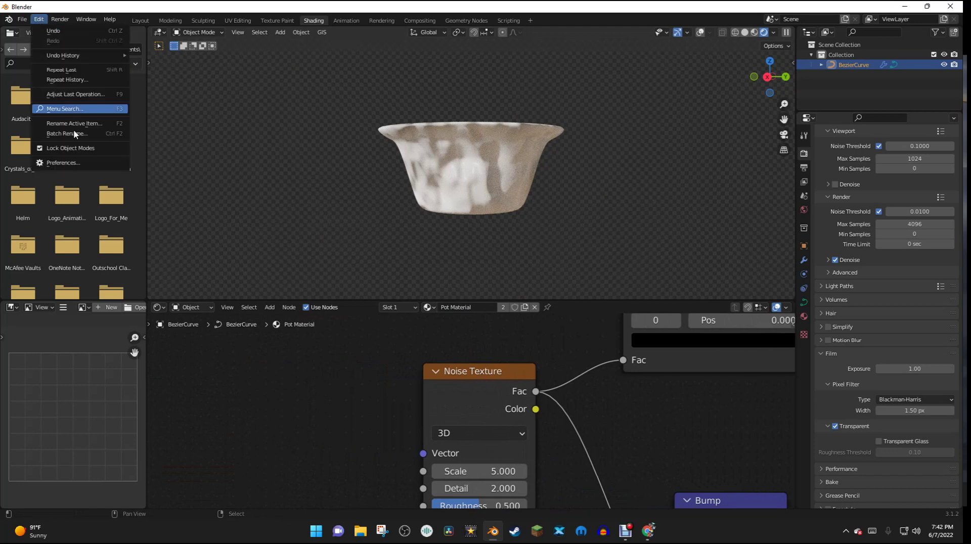
left_click(75, 164)
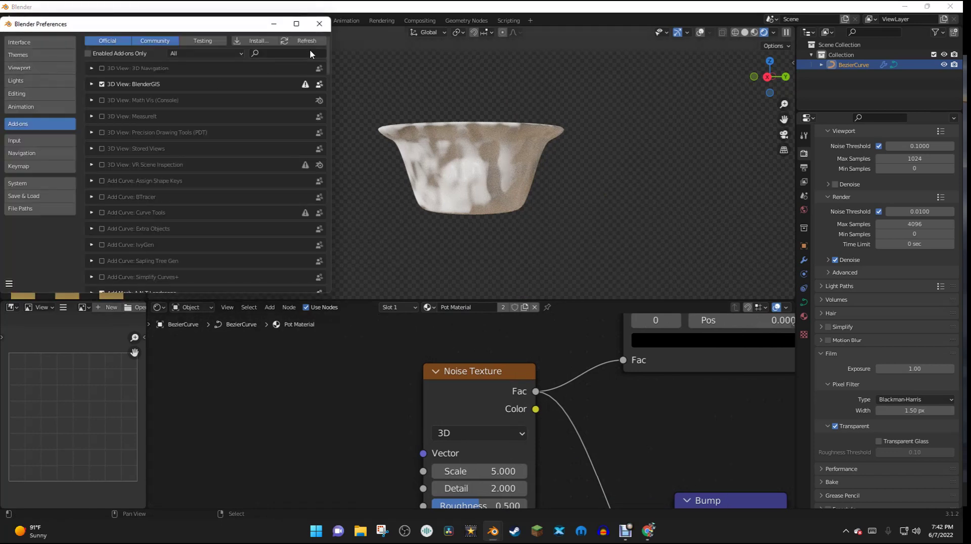
left_click(297, 53)
type("node")
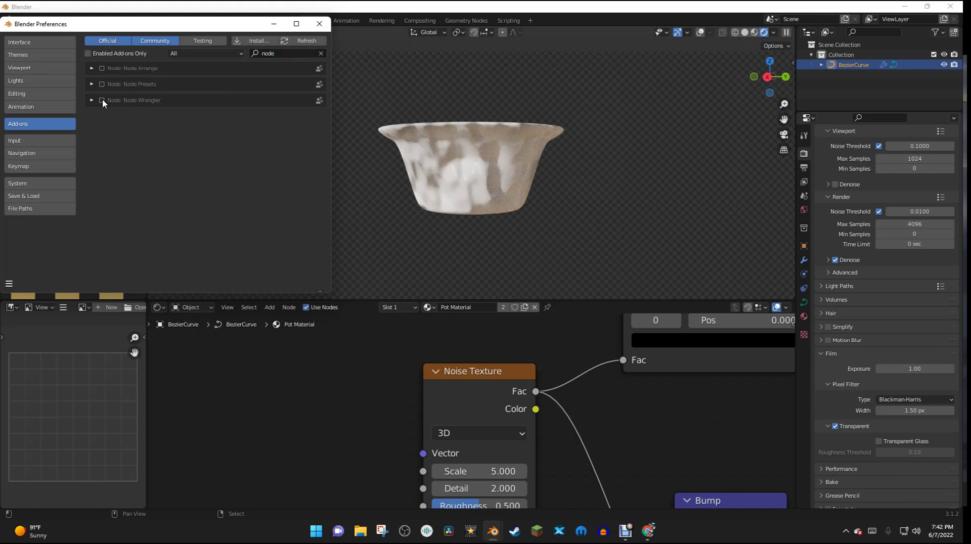
left_click(319, 24)
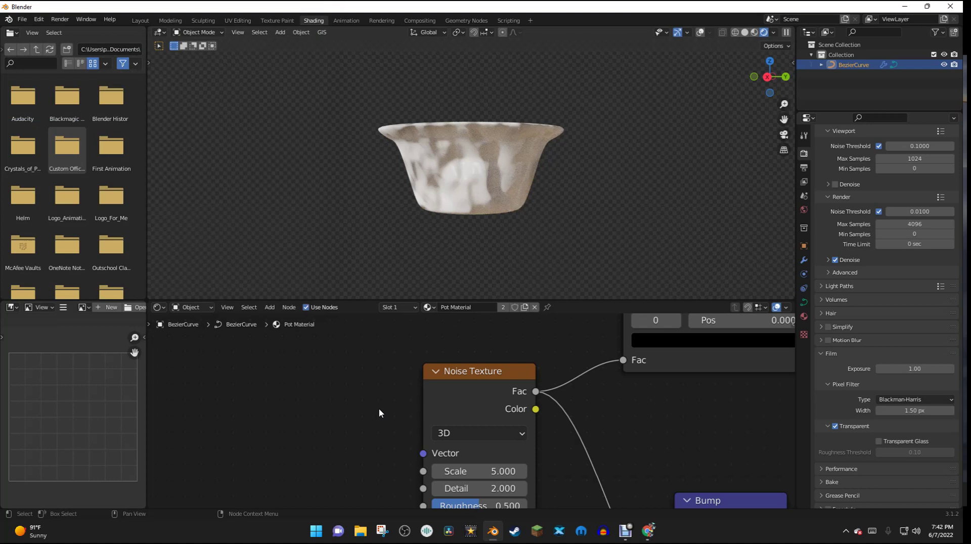
Preview the Noise Texture node's output directly on the bowl and examine the pattern from the side and above
scroll(380, 412, "down", 3)
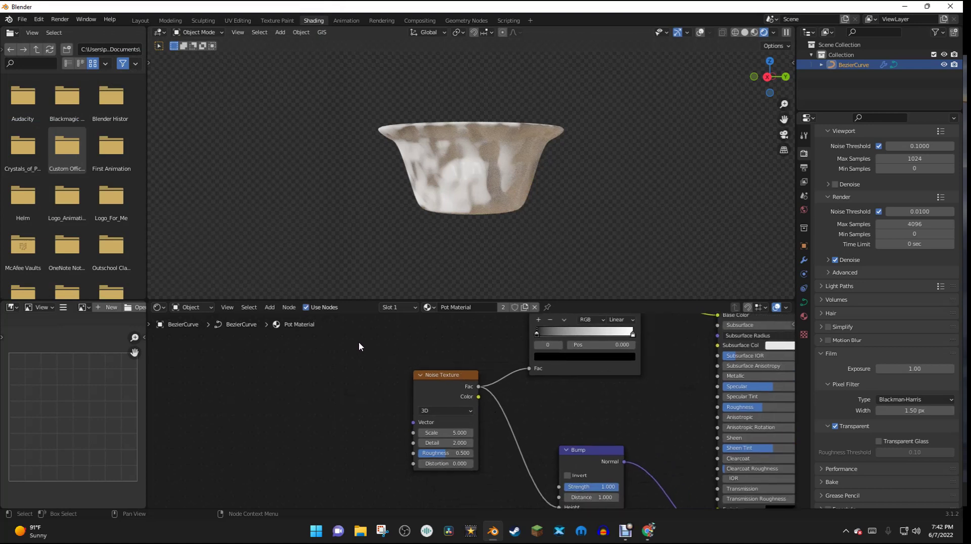
left_click(439, 381, "ctrl+shift")
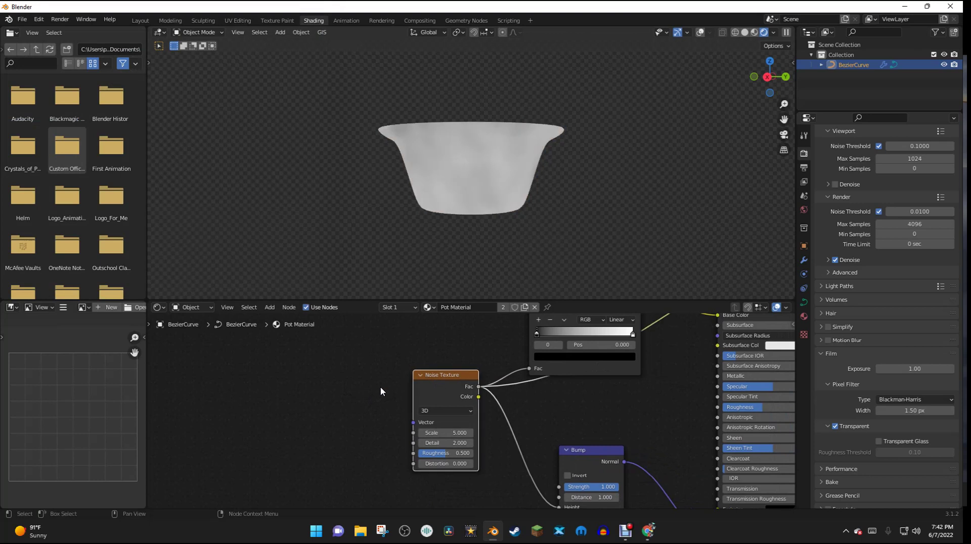
scroll(535, 195, "up", 4)
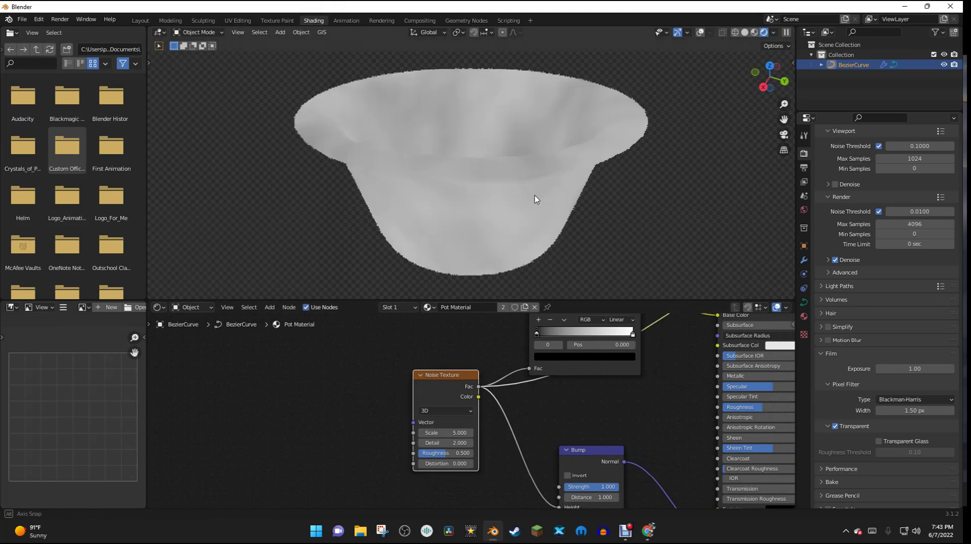
middle_click_drag(535, 195, 526, 117)
scroll(399, 410, "down", 6)
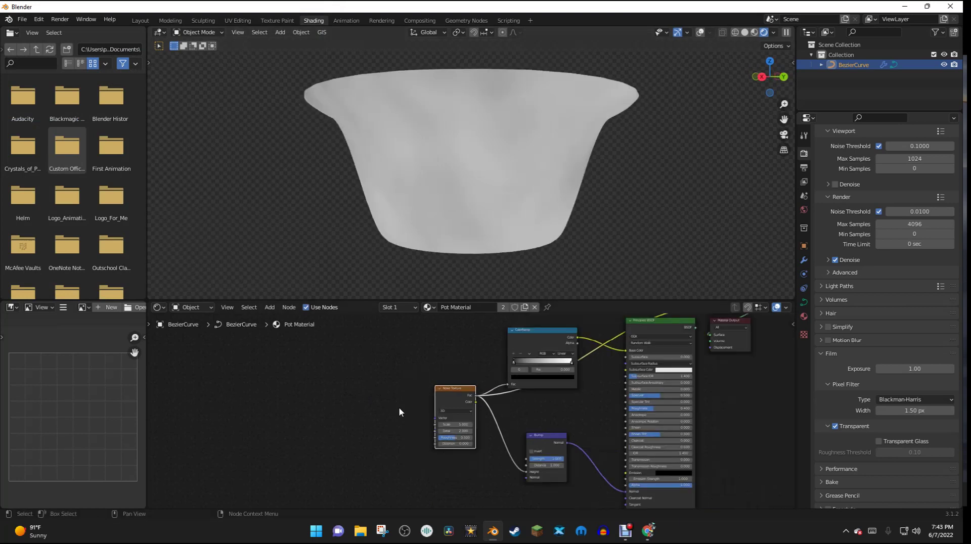
mouse_move(387, 397)
middle_mouse_down()
mouse_move(384, 411)
mouse_move(384, 391)
middle_mouse_up()
middle_click_drag(542, 129, 516, 134)
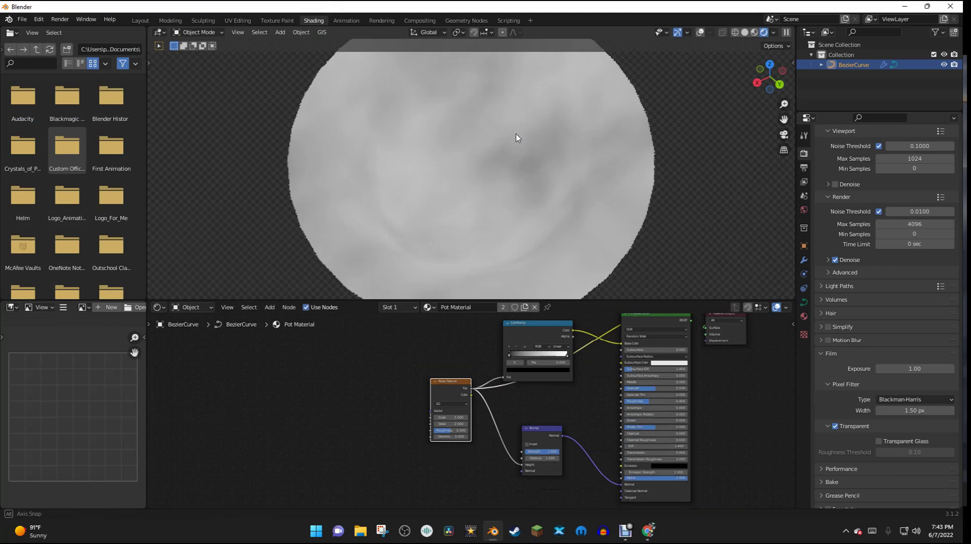
Preview the ColorRamp node's output on the bowl and move its black stop to about position 0.386
scroll(583, 362, "down", 2)
middle_click_drag(583, 362, 504, 416)
scroll(544, 405, "up", 7)
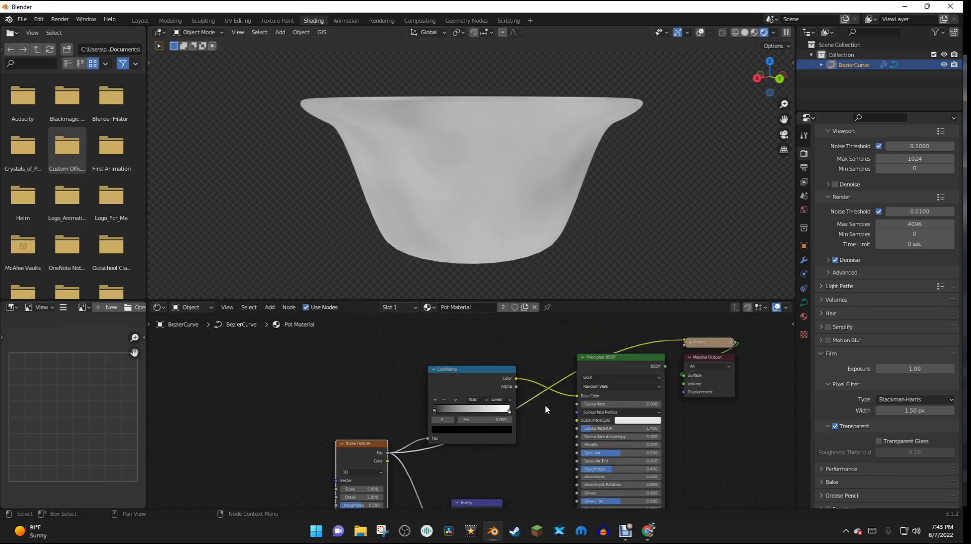
left_click(469, 380, "ctrl+shift")
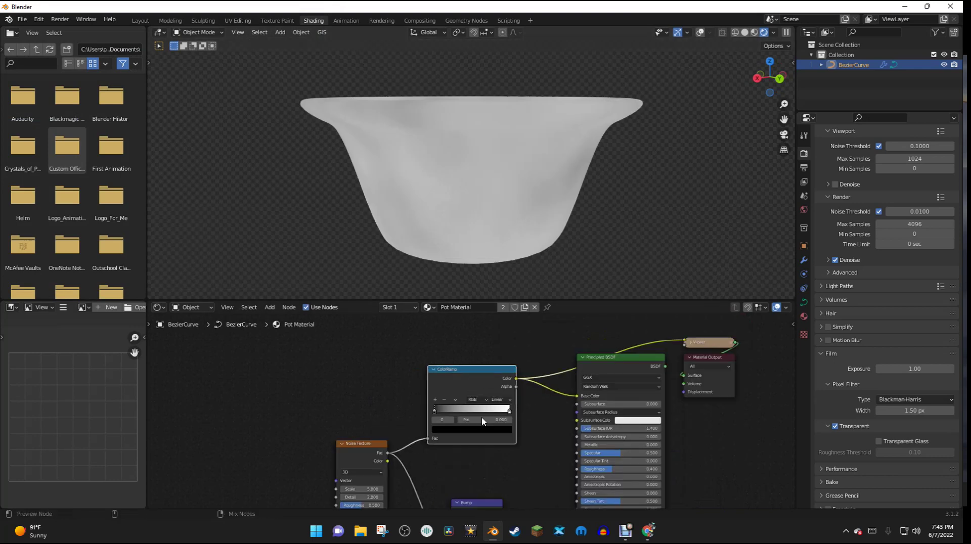
left_click_drag(436, 410, 471, 415)
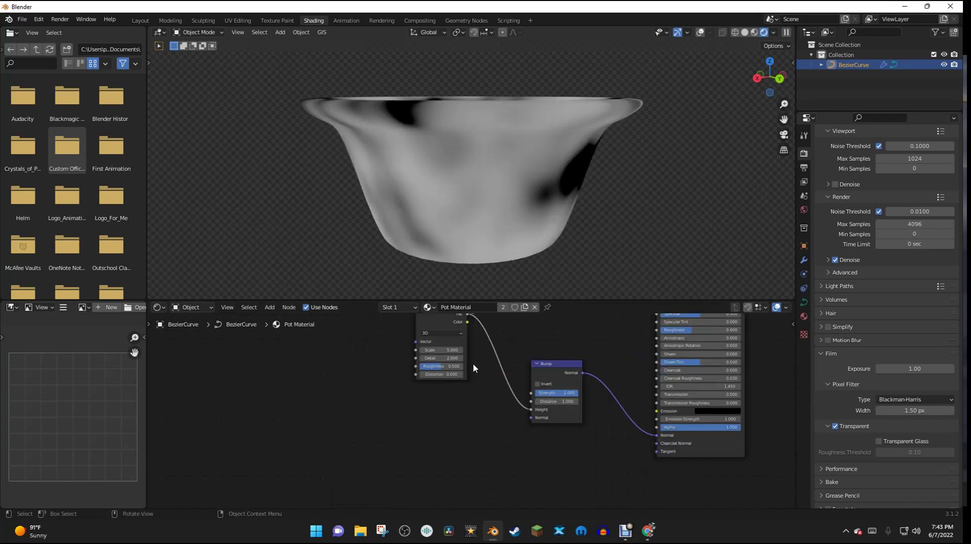
Set the Noise Texture's Detail to 15
scroll(473, 353, "up", 7)
middle_click_drag(472, 353, 498, 472)
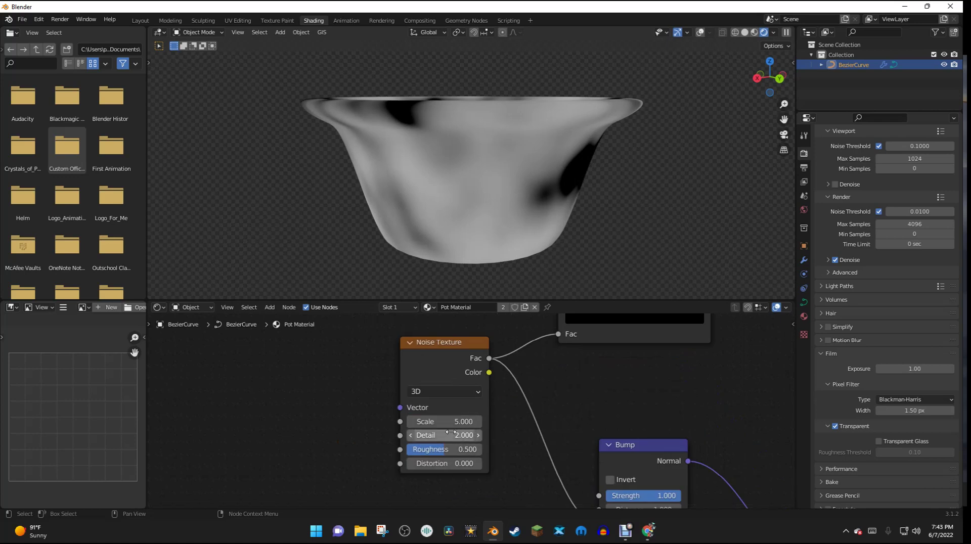
left_click_drag(443, 438, 460, 438)
left_click(434, 438)
type("1")
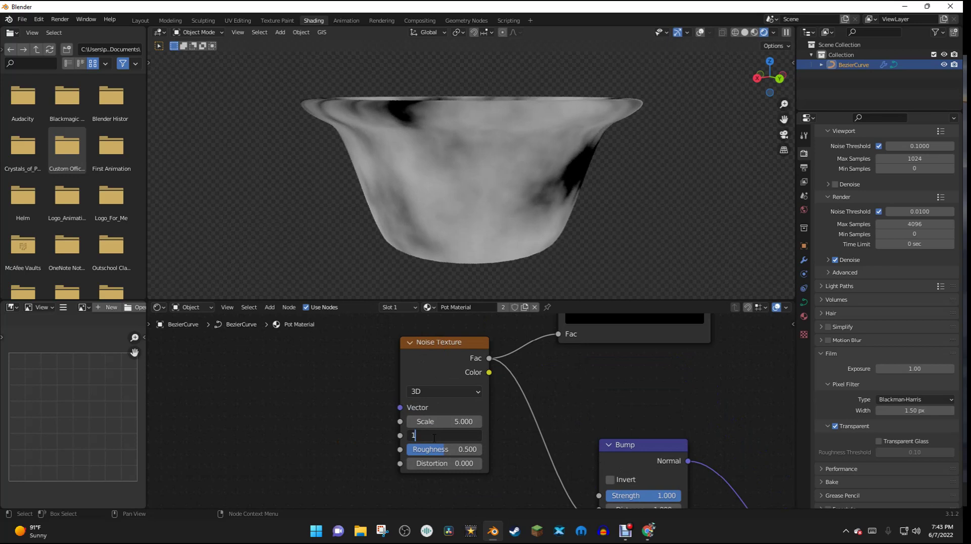
type("5")
key("Return")
Raise the Noise Texture's Roughness to 1.000
middle_click_drag(510, 202, 620, 203)
scroll(620, 204, "up", 2)
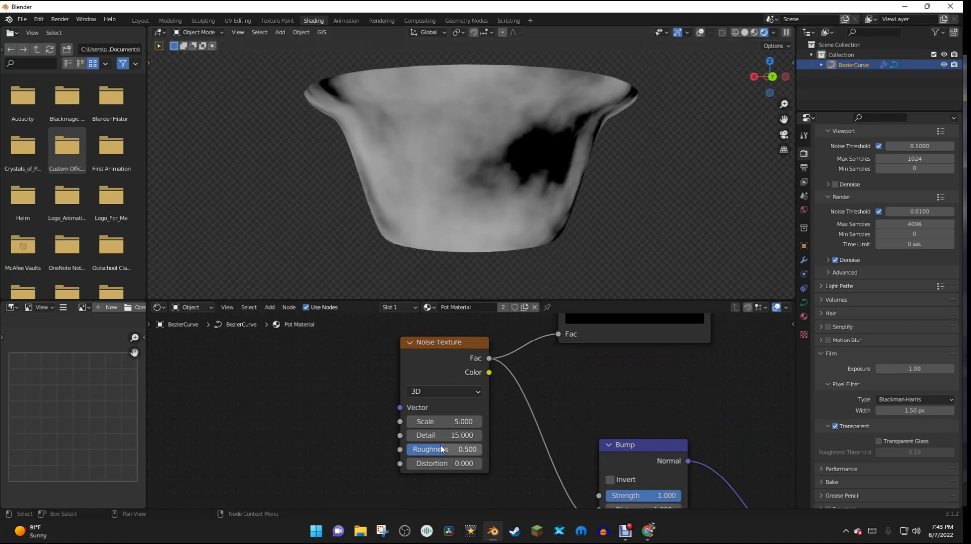
left_click_drag(462, 456, 484, 451)
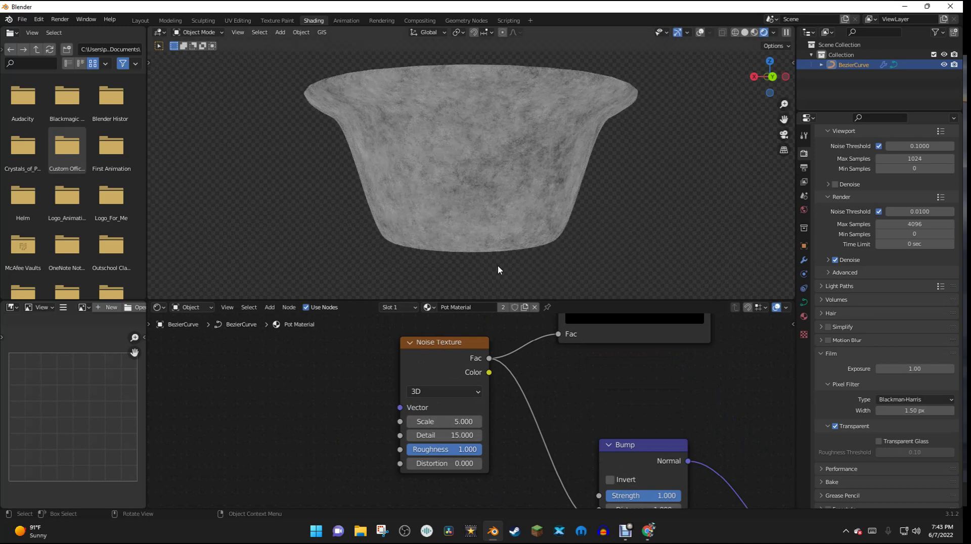
Inspect the grainy pattern around the bowl and increase the Noise Texture's Scale to about 8.9
middle_click_drag(524, 131, 481, 127)
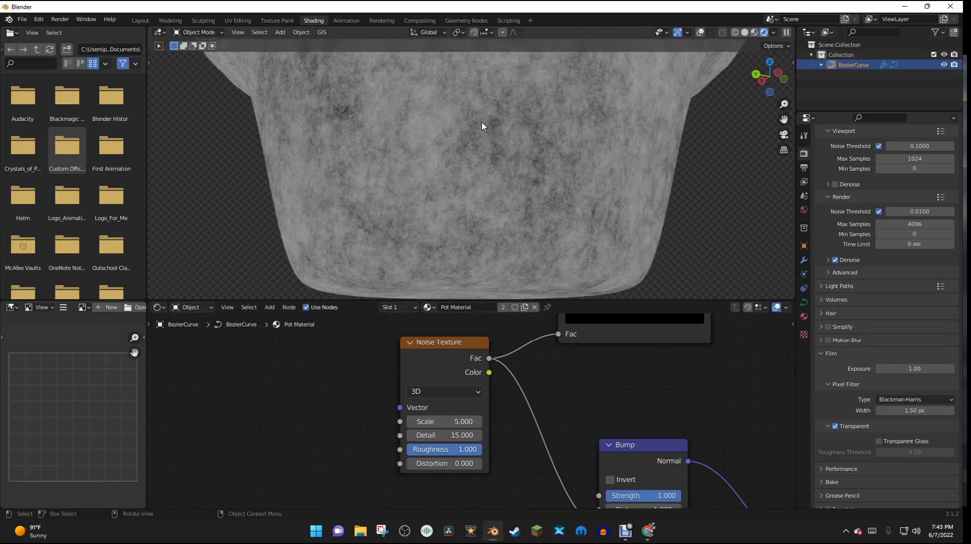
scroll(707, 192, "down", 3)
middle_click_drag(706, 192, 725, 205)
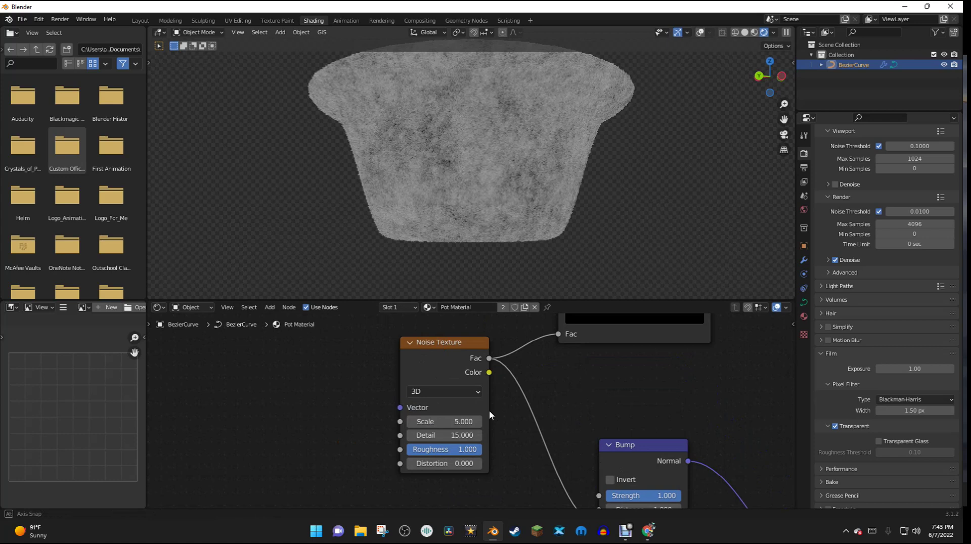
middle_click_drag(489, 414, 446, 428)
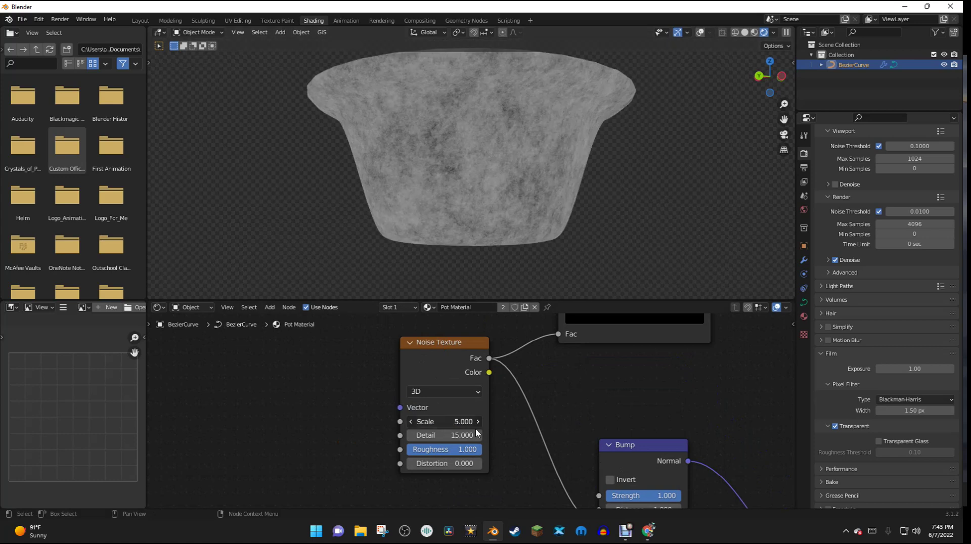
left_click_drag(476, 429, 490, 434)
Shift the ColorRamp's black stop to about position 0.364
middle_click_drag(559, 382, 504, 462)
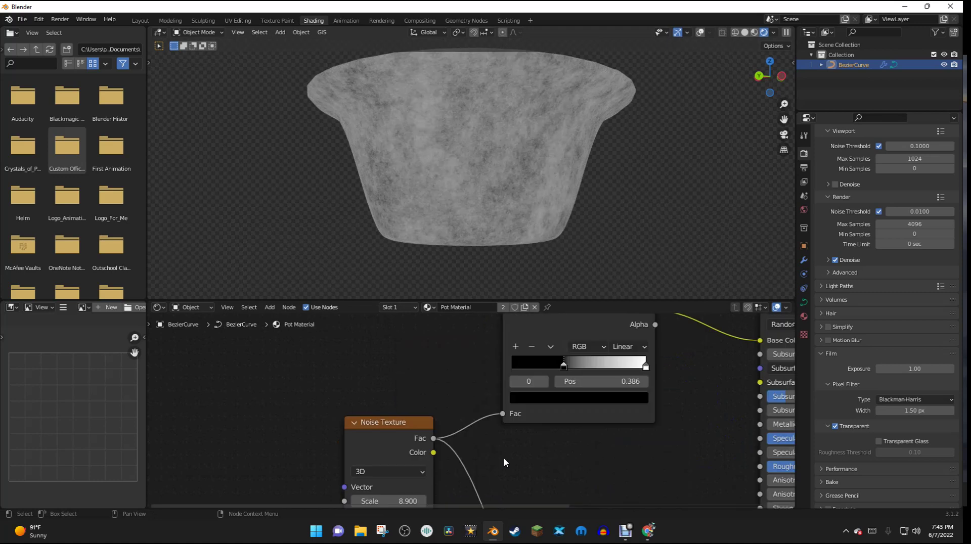
scroll(504, 459, "up", 1)
middle_click_drag(575, 413, 451, 459)
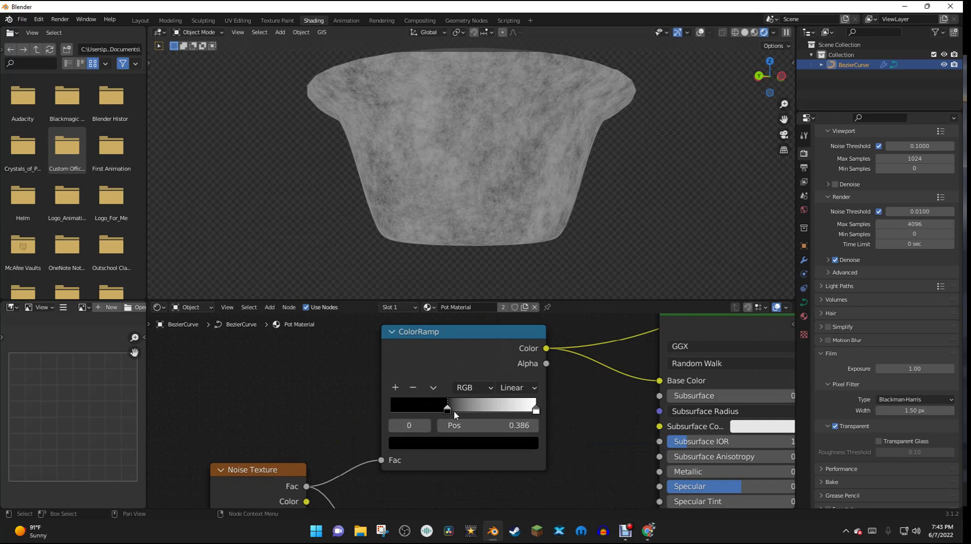
left_click_drag(453, 410, 450, 411)
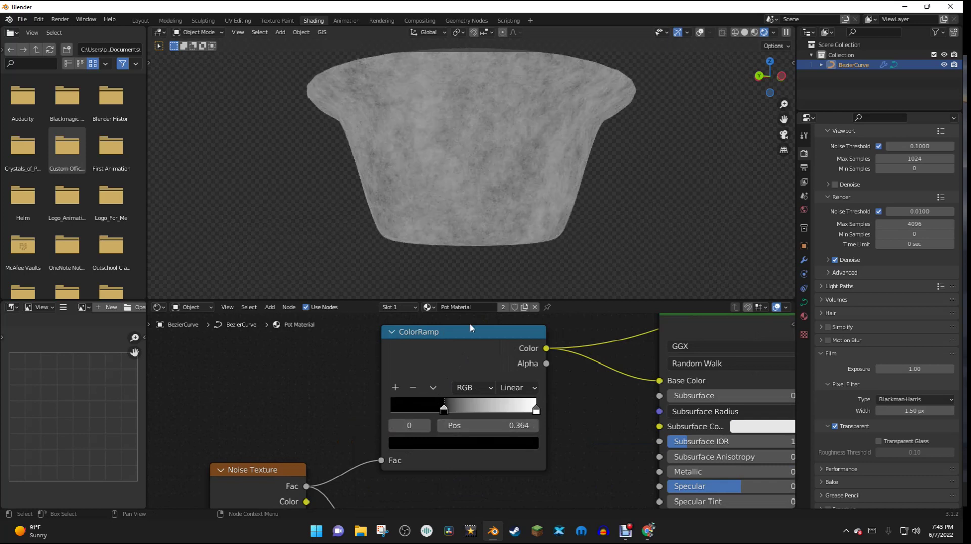
Recolor the ColorRamp's black stop to a dark brown with hue about 0.067, saturation 0.810 and value 0.064
left_click(485, 443)
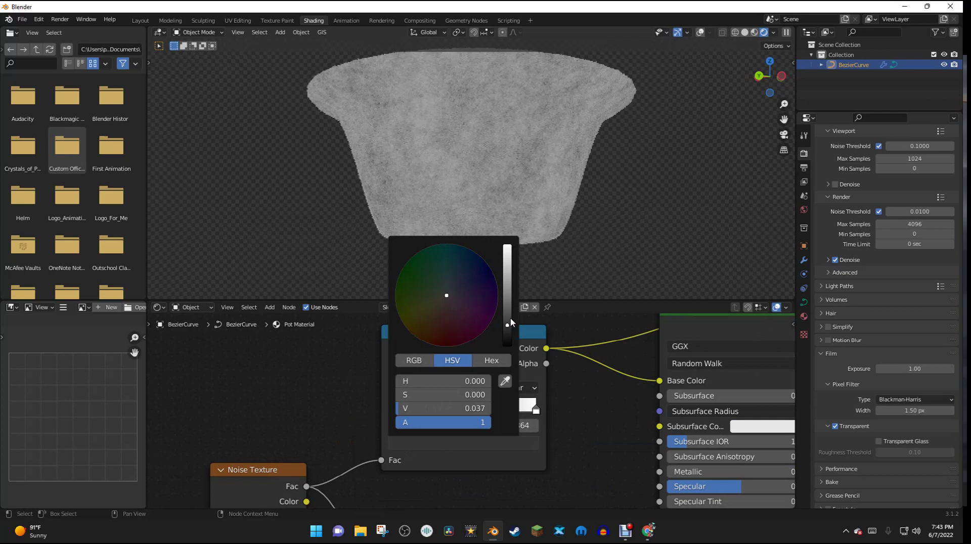
left_click_drag(508, 324, 508, 318)
left_click(435, 321)
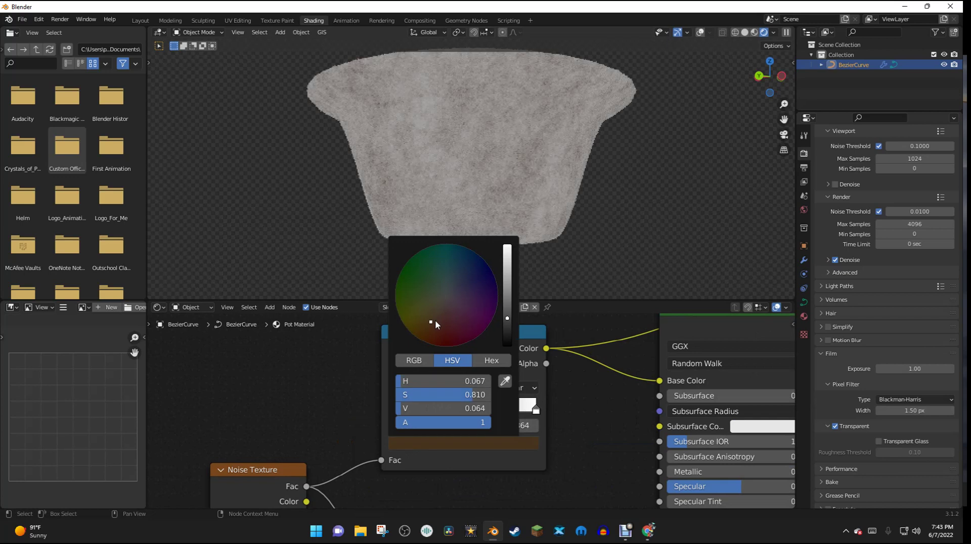
left_click(489, 360)
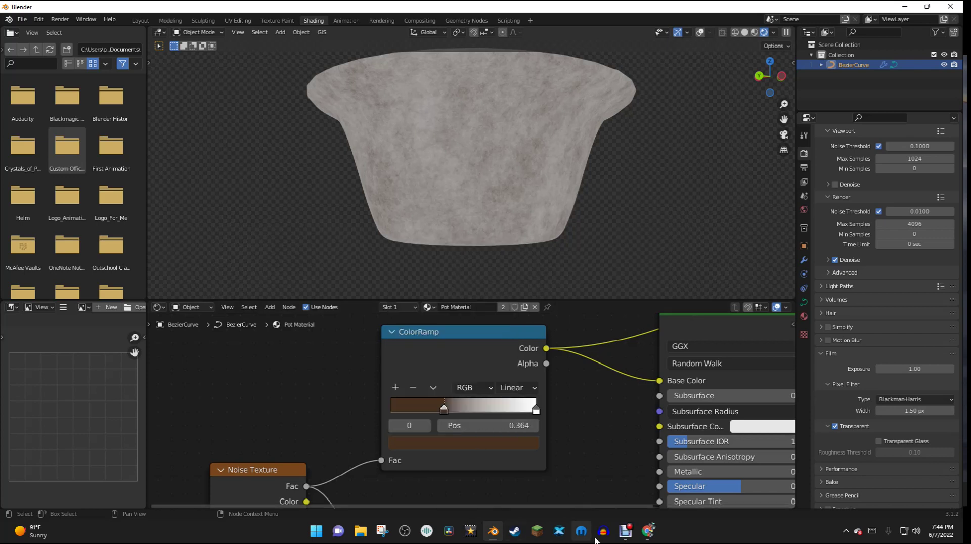
mouse_move(625, 536)
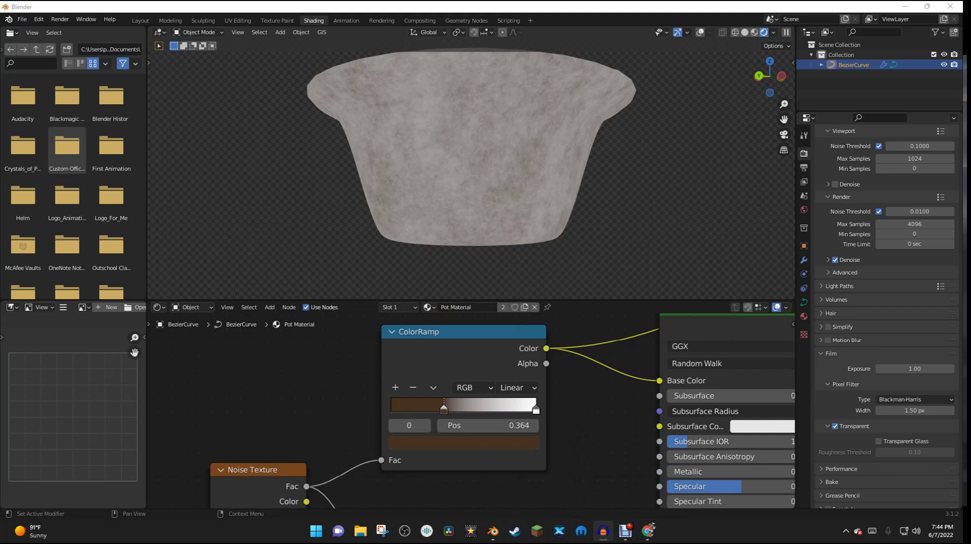
left_click(277, 4)
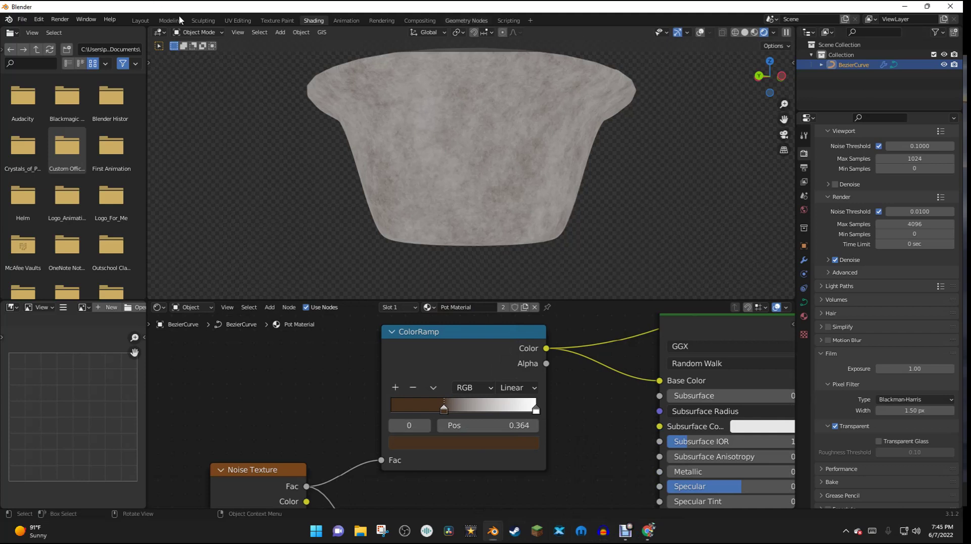
Recolor the ColorRamp's white end stop, trying terracotta tones such as B08360 and B05F40 before settling on a muted red
left_click(536, 411)
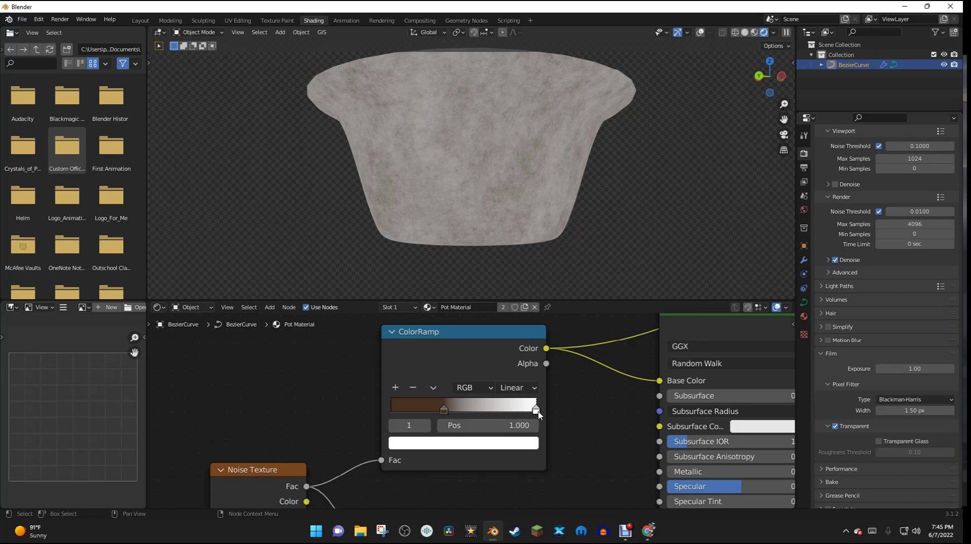
left_click(459, 444)
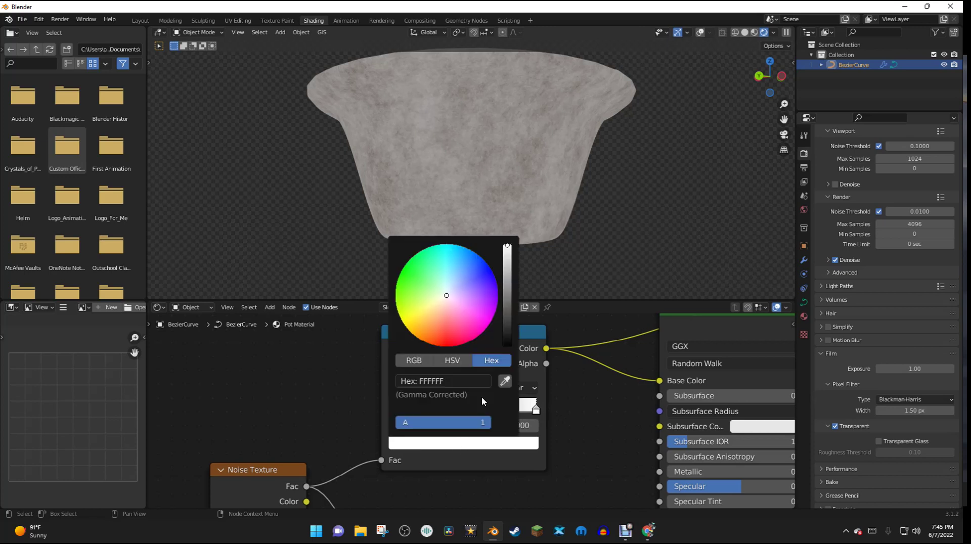
left_click(441, 307)
left_click_drag(441, 310, 437, 316)
left_click(508, 276)
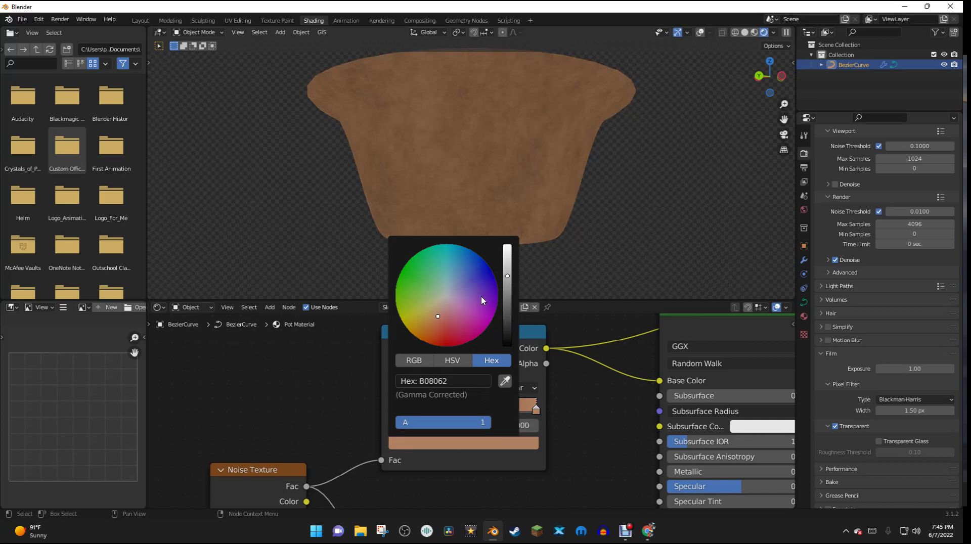
left_click(437, 327)
left_click(438, 326)
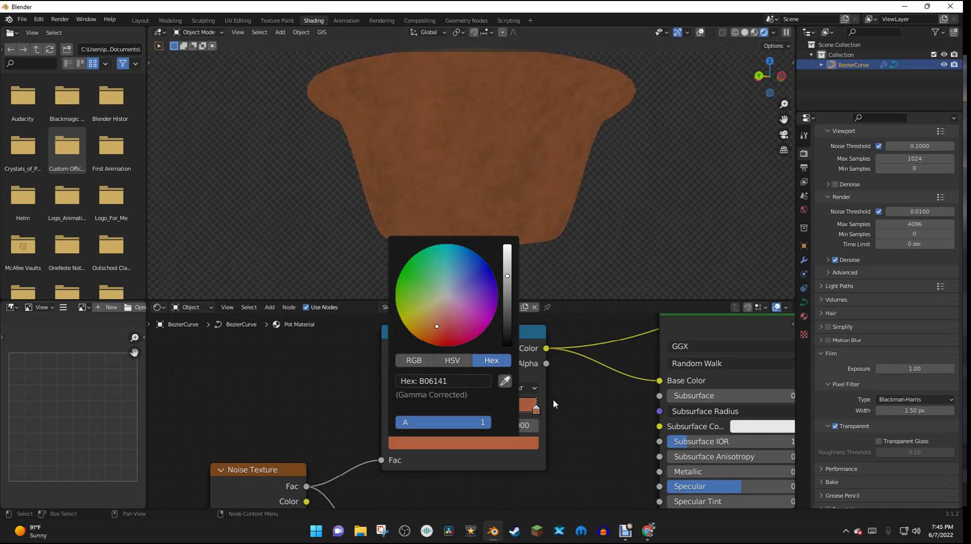
left_click(553, 398)
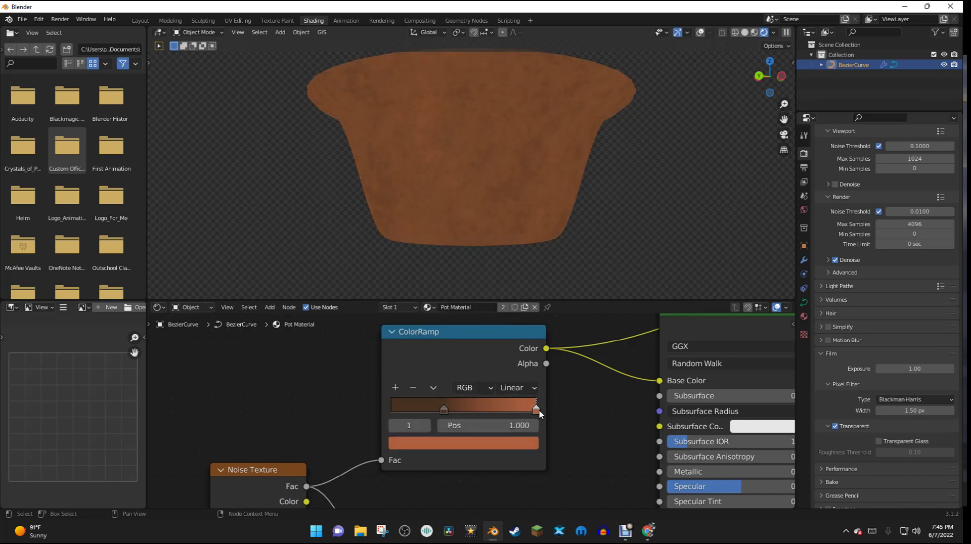
left_click(524, 447)
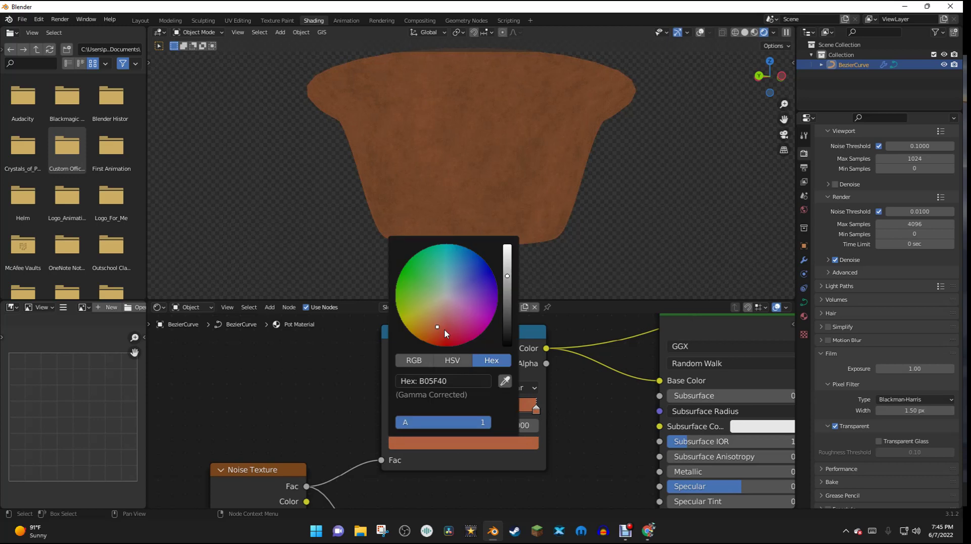
left_click(446, 329)
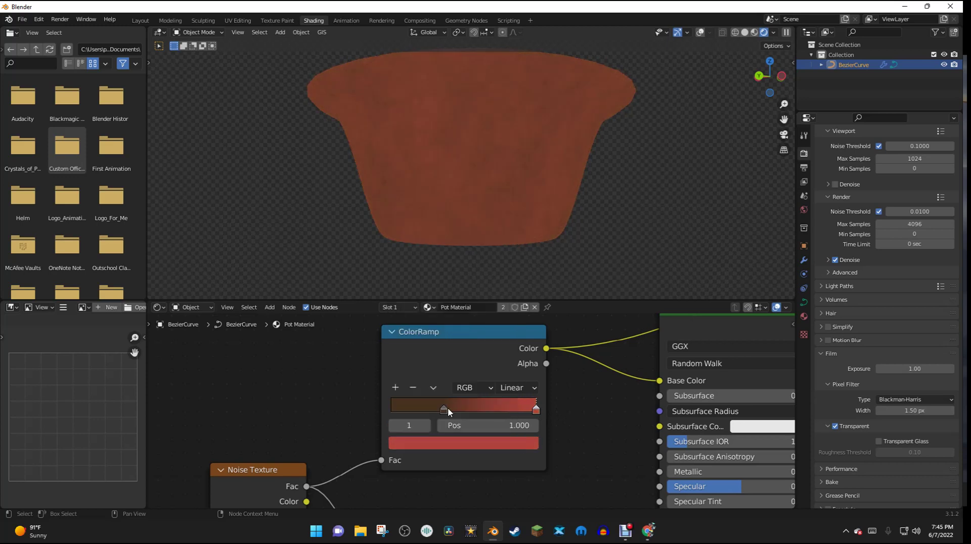
Shift the ColorRamp's dark brown stop to about position 0.359 and tint its color slightly redder
left_click(446, 408)
left_click(448, 443)
left_click_drag(441, 324, 440, 322)
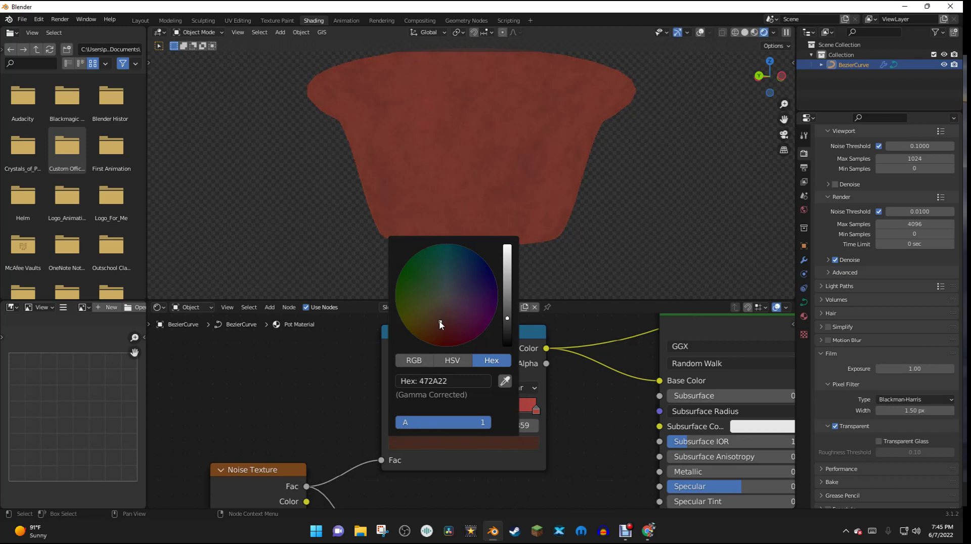
Check the color of the ColorRamp's red end stop and examine its preview on the whole bowl
left_click(536, 410)
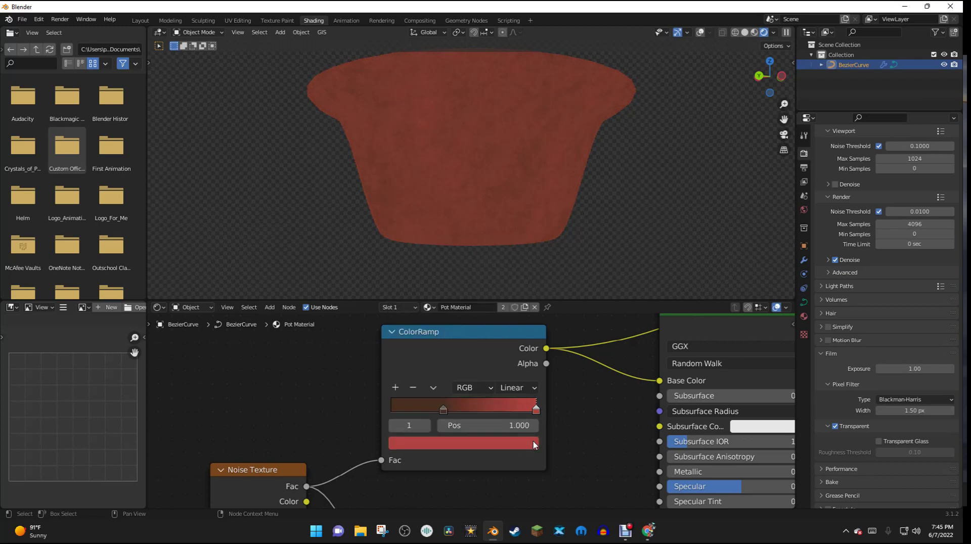
left_click(455, 444)
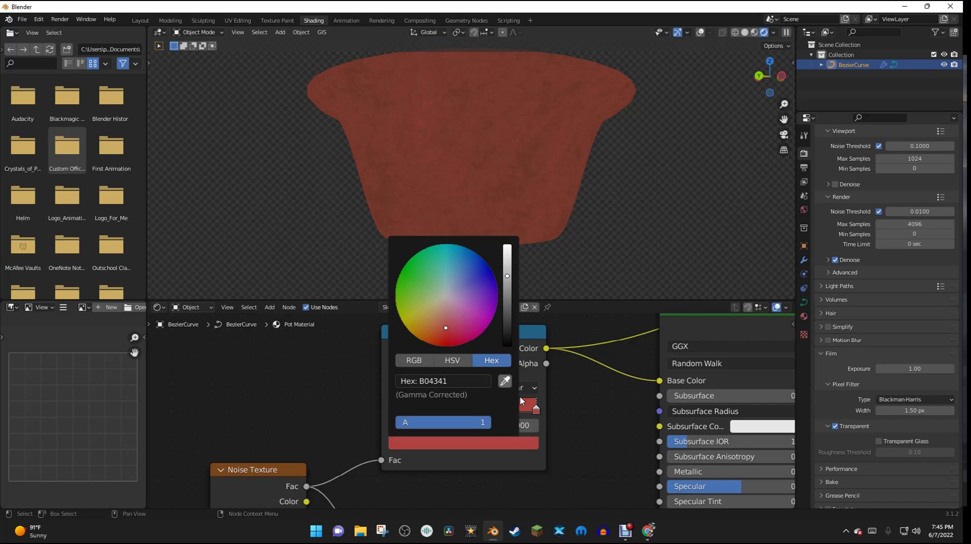
scroll(488, 250, "down", 3)
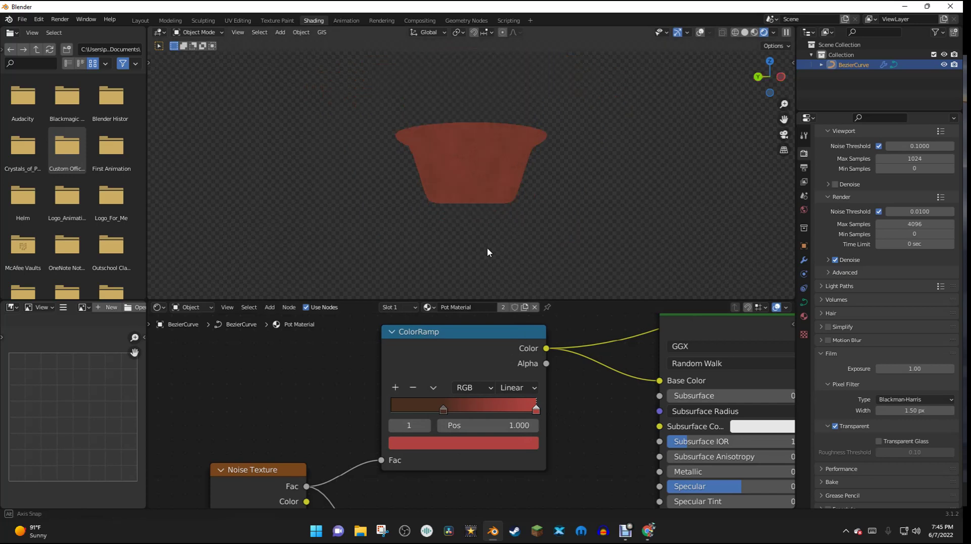
middle_click_drag(487, 250, 473, 237)
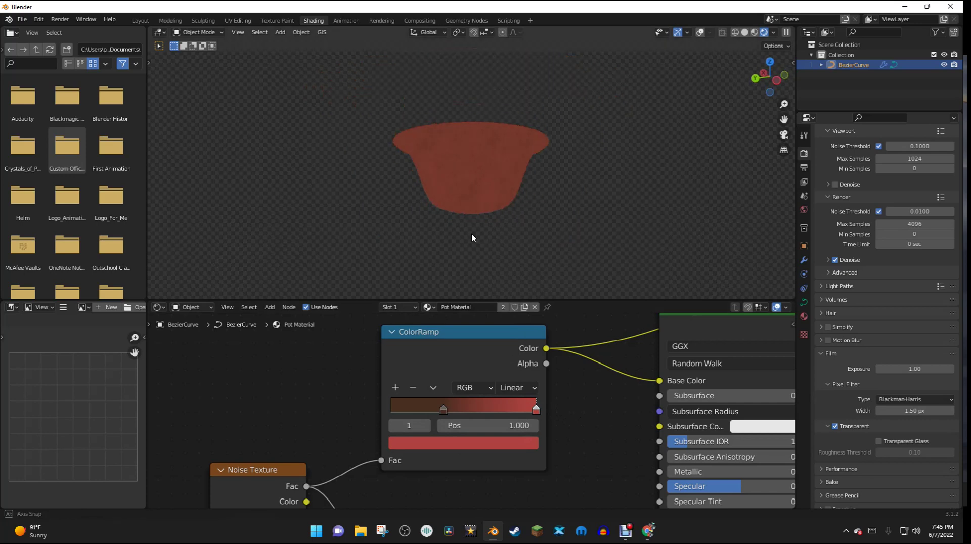
scroll(471, 234, "up", 4)
scroll(560, 262, "down", 5)
Restore the Principled BSDF as the Material Output's surface in place of the ColorRamp preview and inspect the shaded bowl from several angles
middle_click_drag(743, 325, 509, 414)
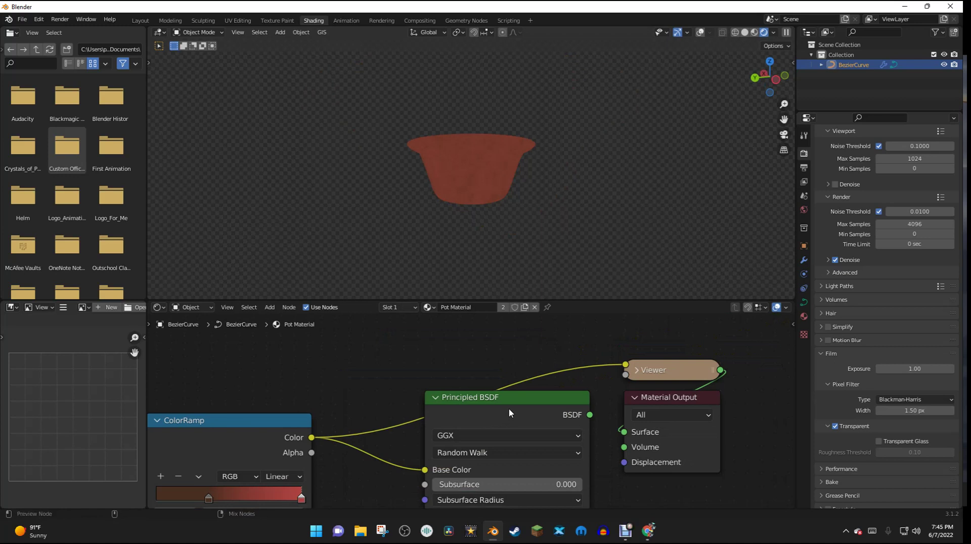
left_click(509, 413, "ctrl+shift")
middle_click_drag(511, 189, 433, 189)
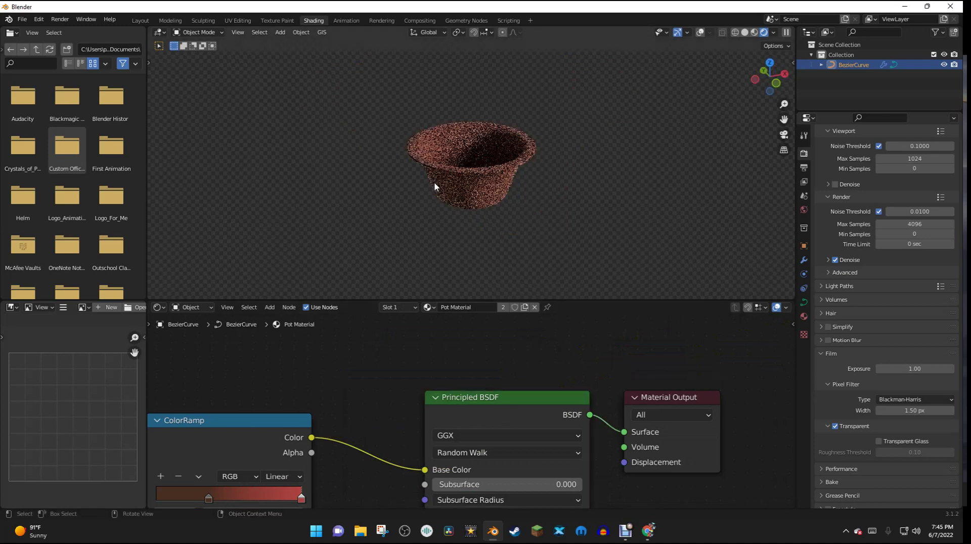
scroll(434, 187, "up", 3)
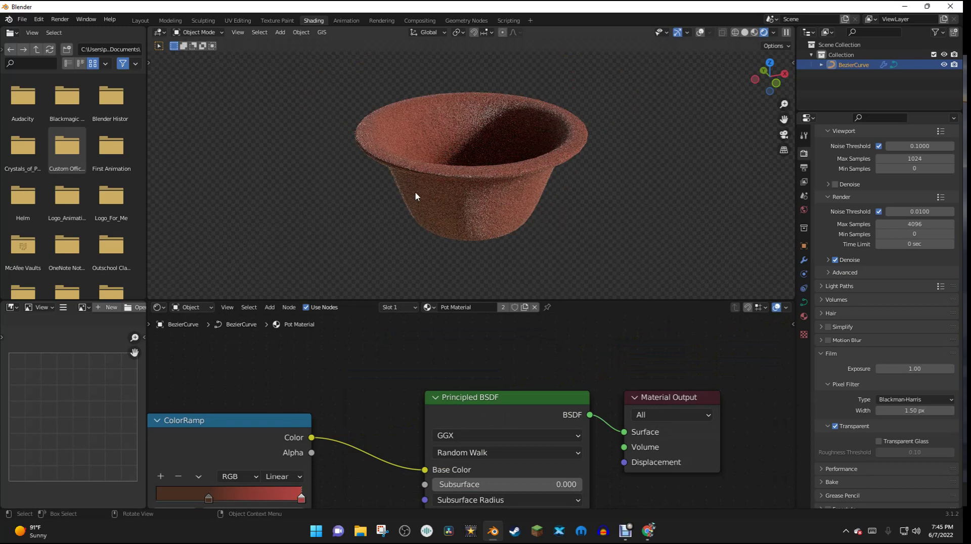
middle_click_drag(421, 189, 450, 178)
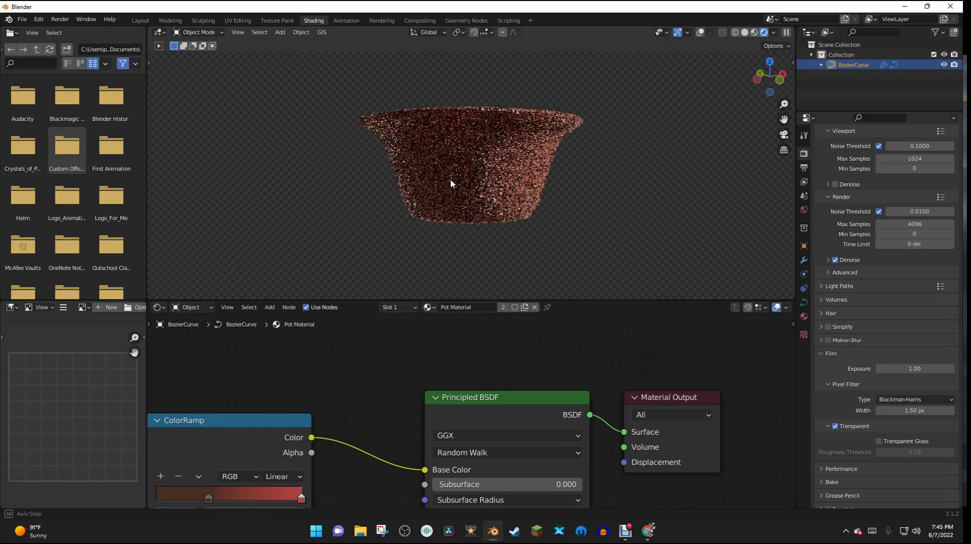
scroll(451, 181, "up", 2)
scroll(357, 393, "down", 3)
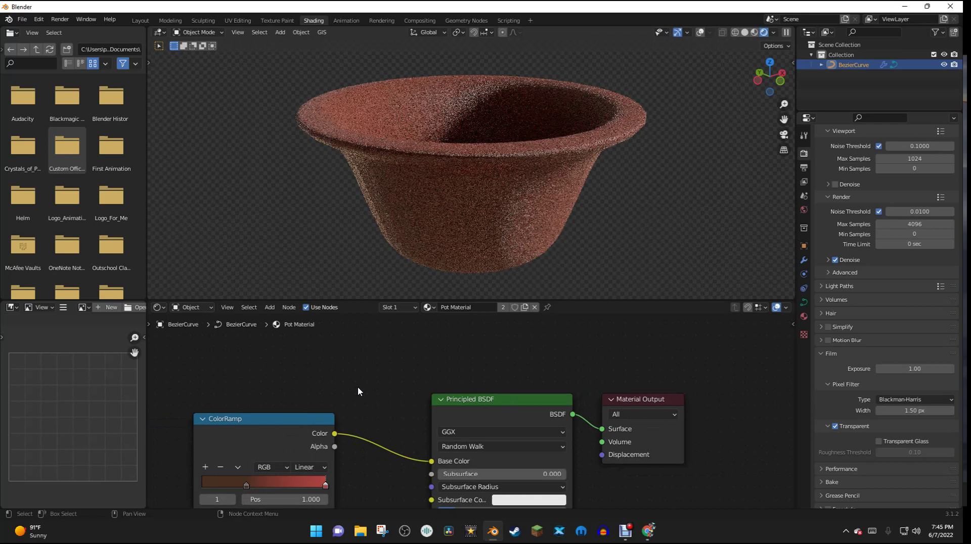
middle_click_drag(533, 182, 487, 183)
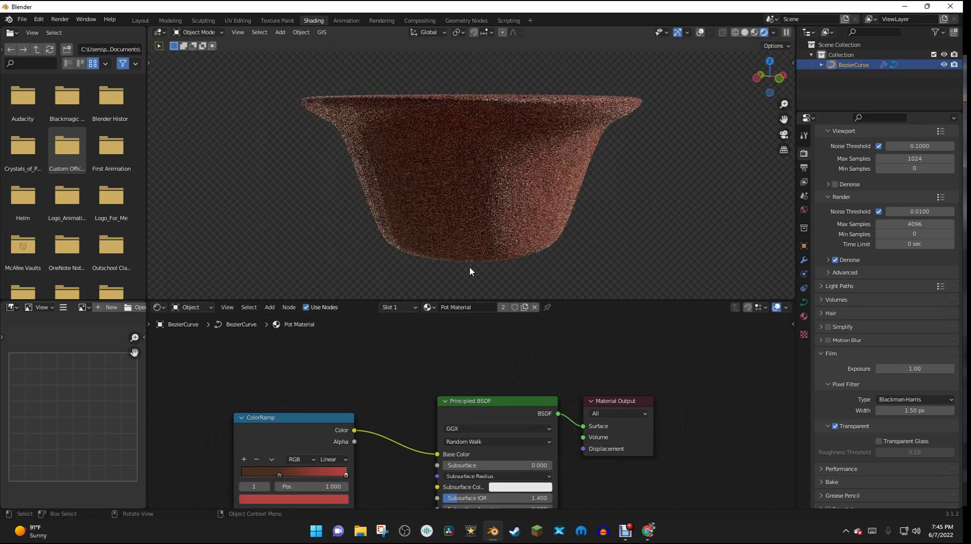
middle_click_drag(524, 257, 568, 232)
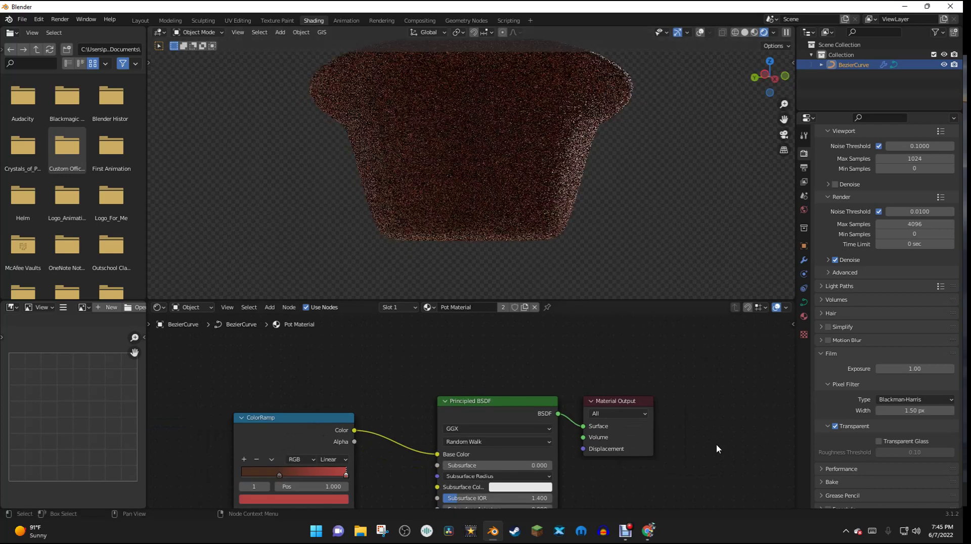
Set the Principled BSDF's roughness to 0.700
middle_click_drag(716, 444, 734, 301)
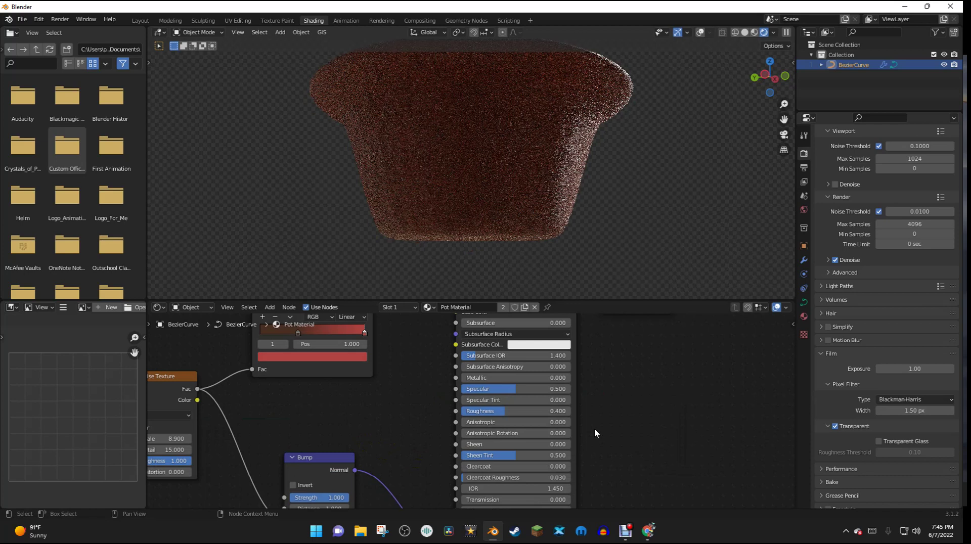
middle_click_drag(595, 429, 601, 405)
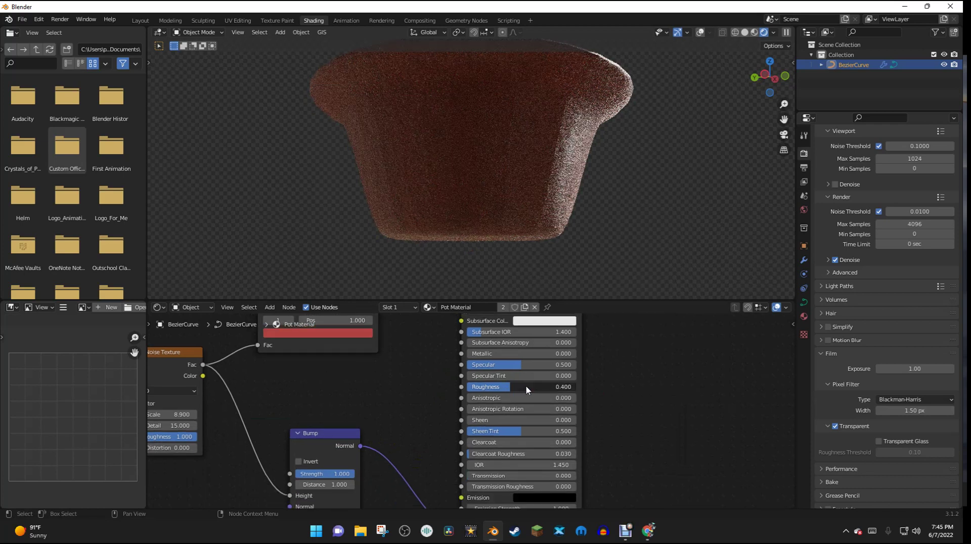
left_click_drag(527, 388, 542, 392)
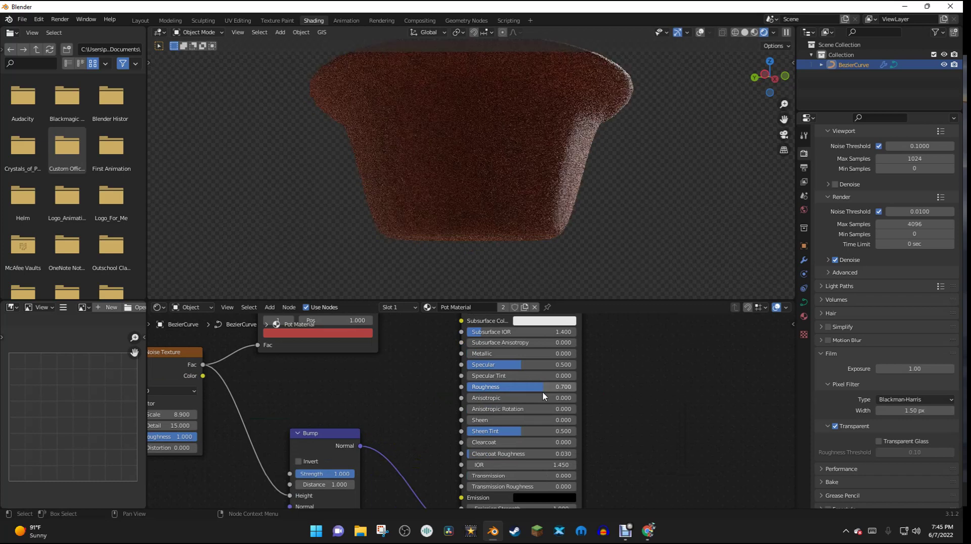
Inspect the bowl's rendered surface from above, from the side and up close from below
middle_click_drag(599, 213, 546, 228)
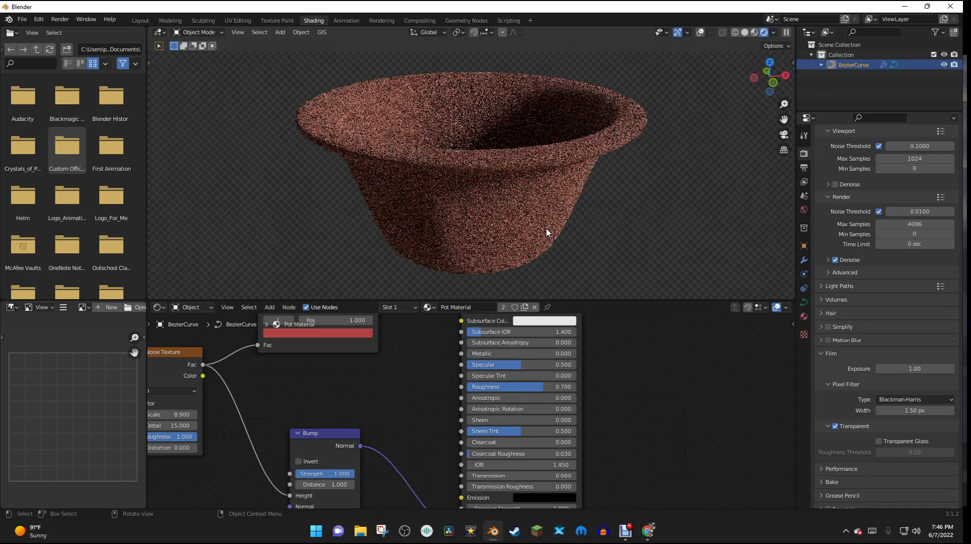
right_click(466, 216)
left_click(466, 216)
middle_click_drag(670, 169, 592, 180)
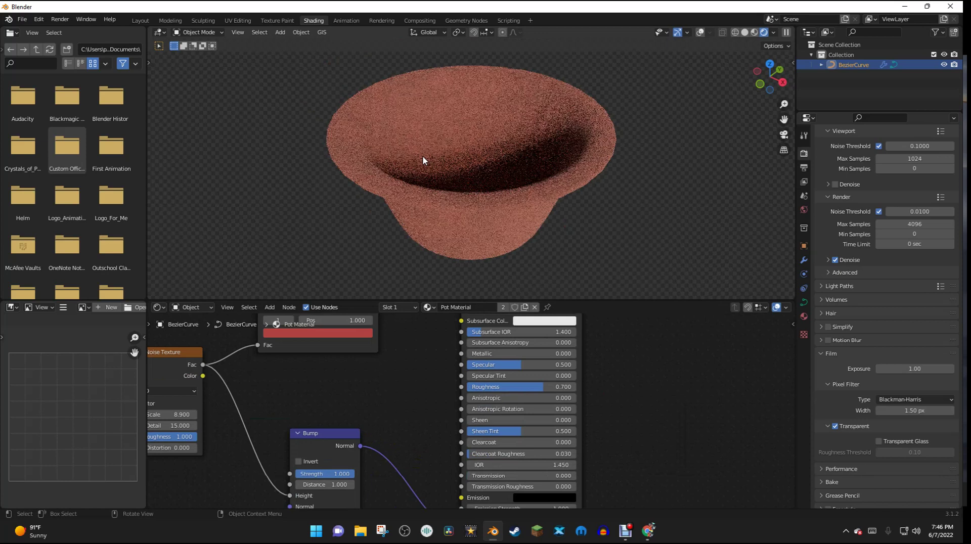
middle_click_drag(439, 197, 506, 158)
scroll(542, 185, "down", 3)
scroll(507, 158, "up", 5)
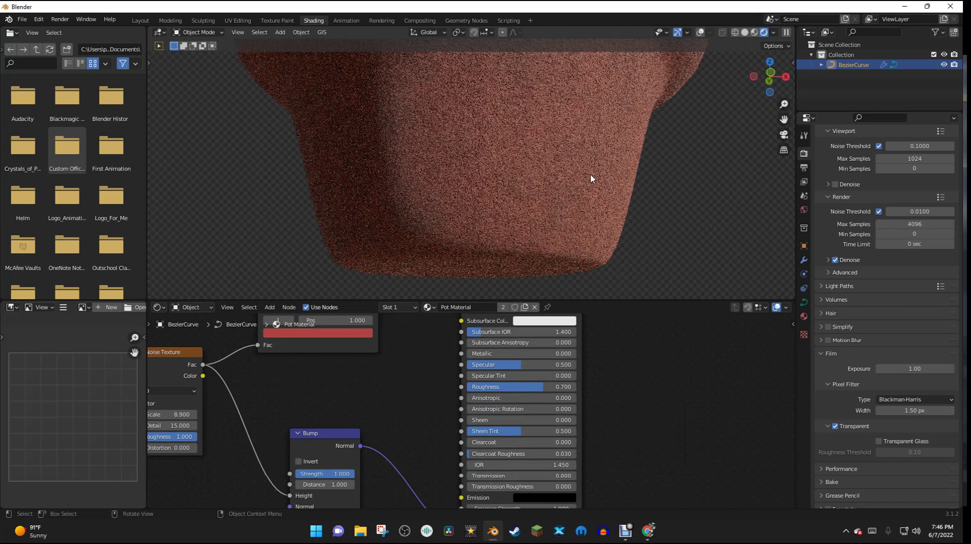
Preview the Bump node's normal output on the bowl and switch the viewport to Material Preview shading
left_click(326, 438, "ctrl+shift")
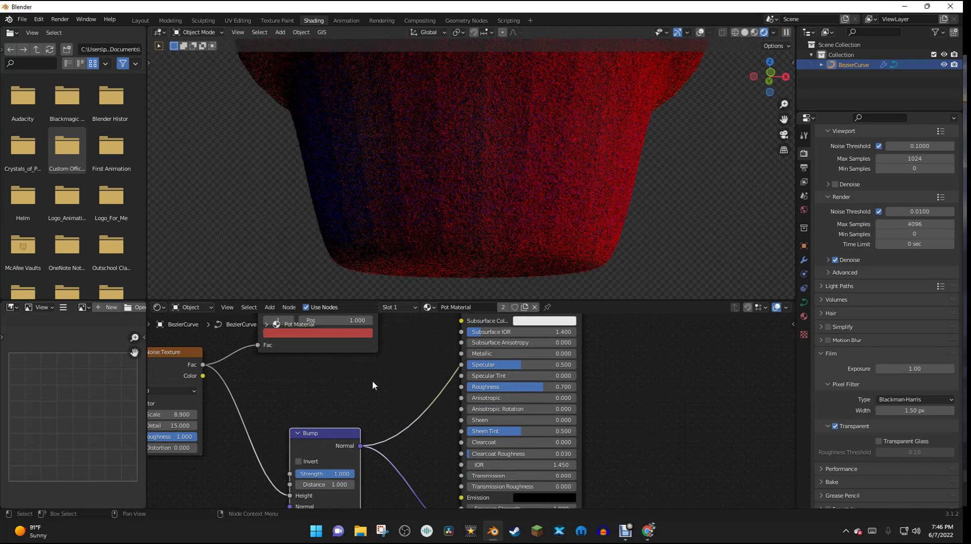
scroll(544, 138, "down", 4)
scroll(551, 211, "up", 4)
left_click(754, 33)
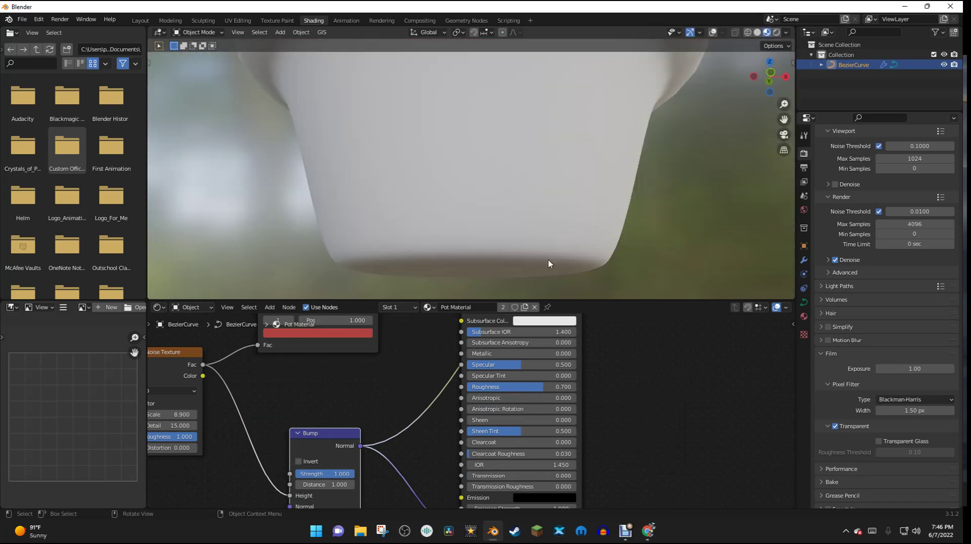
key("z")
scroll(556, 178, "down", 4)
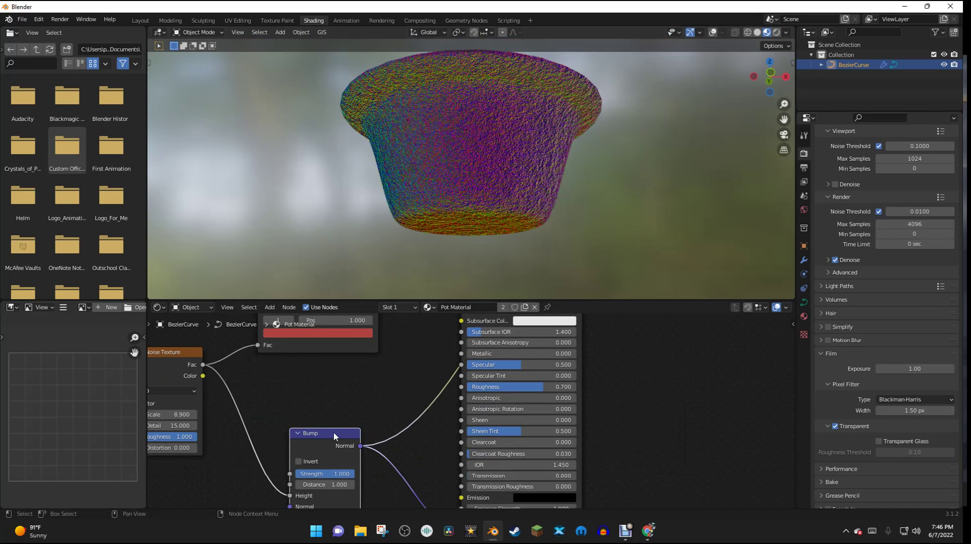
Set the Bump node's strength to 0.050
middle_click_drag(355, 393, 378, 307)
scroll(425, 377, "up", 7)
middle_click_drag(425, 377, 589, 410)
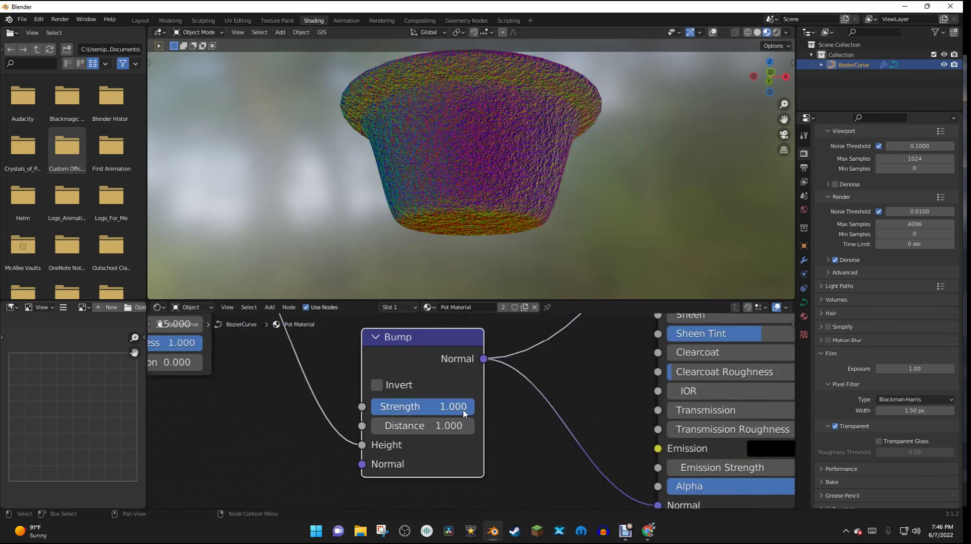
left_click_drag(452, 413, 362, 411)
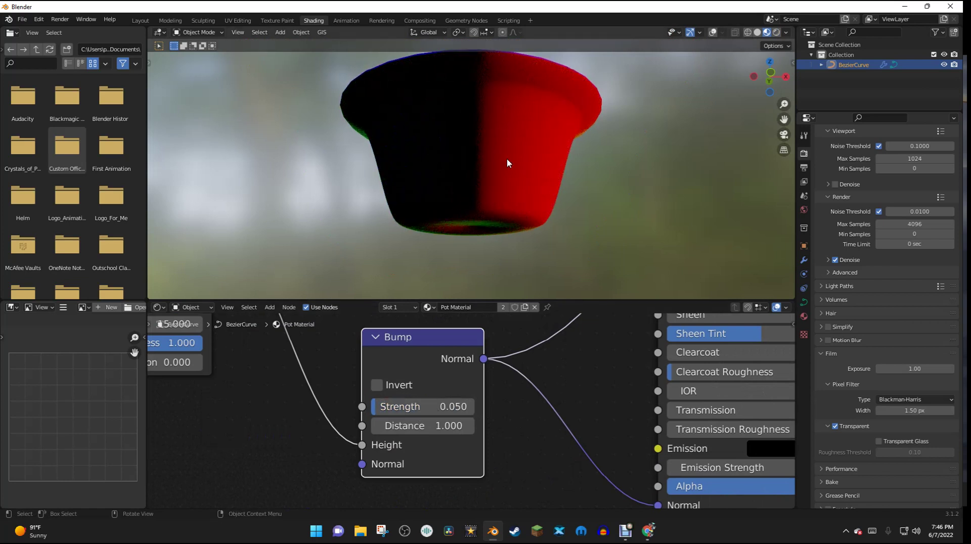
Return the viewport to Rendered shading and restore the Principled BSDF in place of the Bump preview on the bowl
scroll(506, 163, "up", 5)
scroll(629, 167, "down", 3)
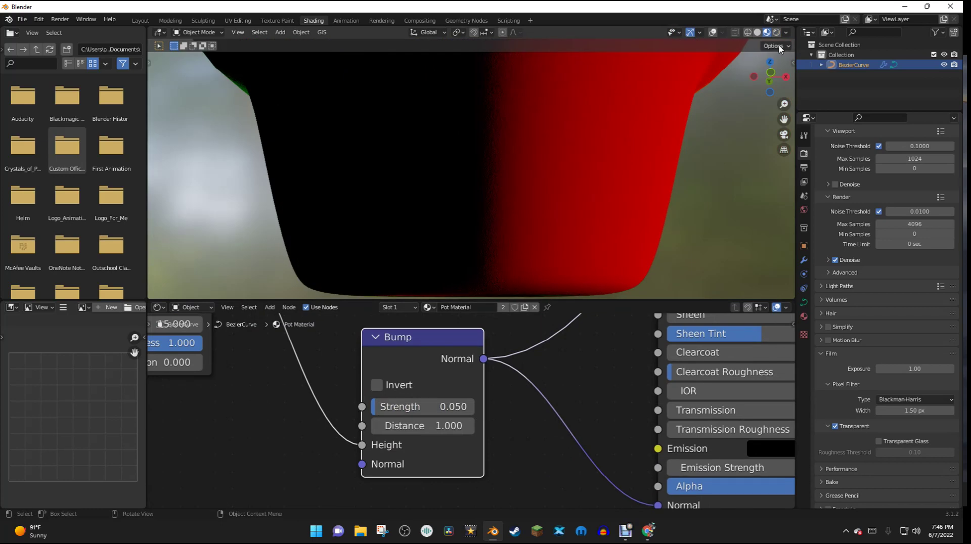
left_click(777, 33)
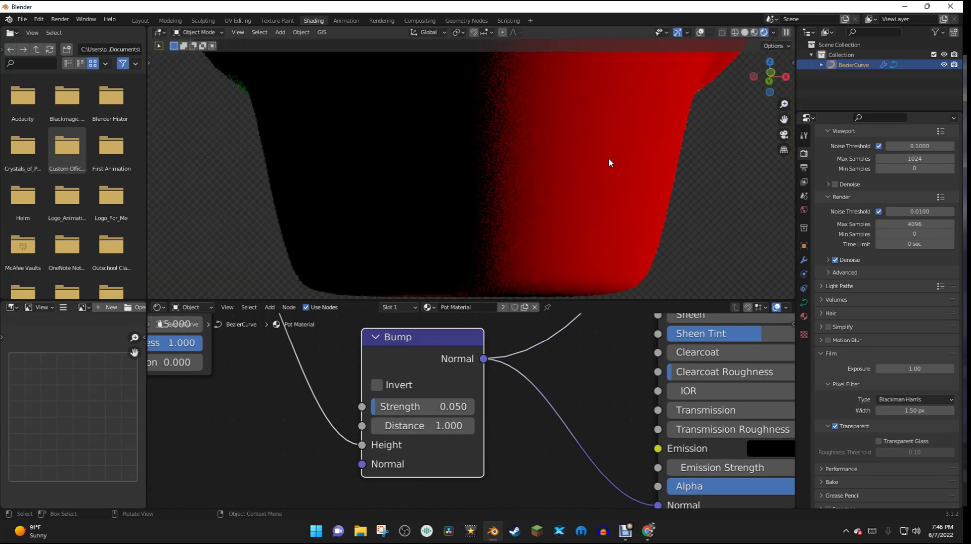
scroll(586, 197, "down", 4)
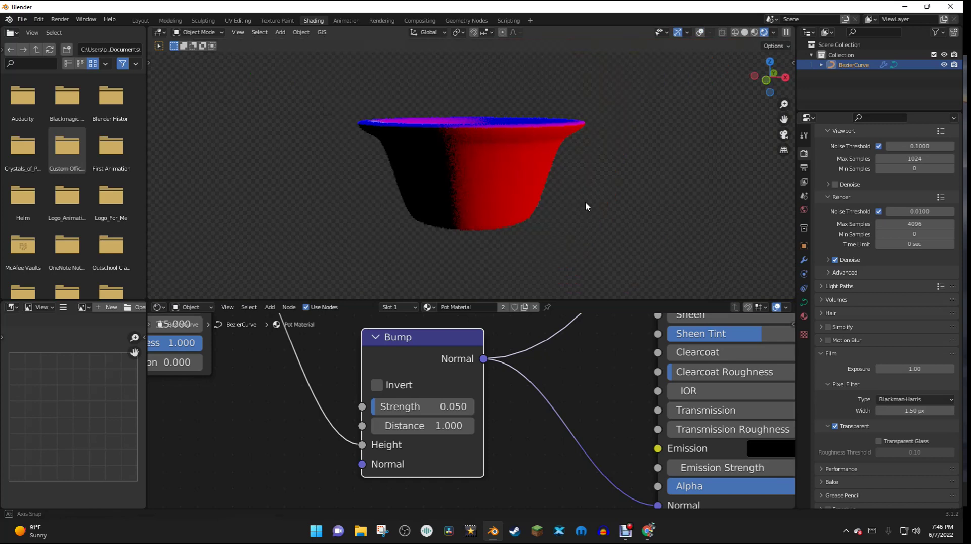
scroll(579, 373, "down", 5)
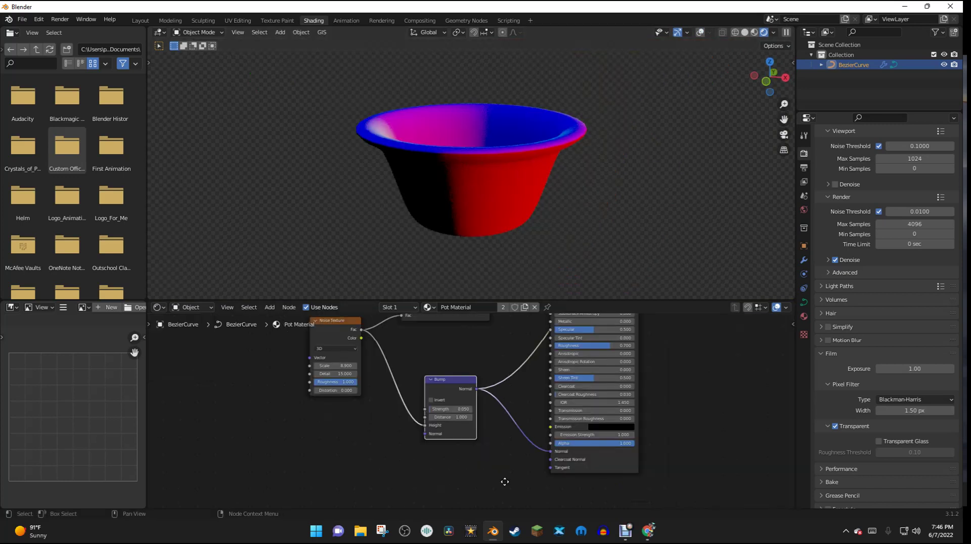
middle_click_drag(505, 482, 462, 543)
left_click(544, 327, "ctrl+shift")
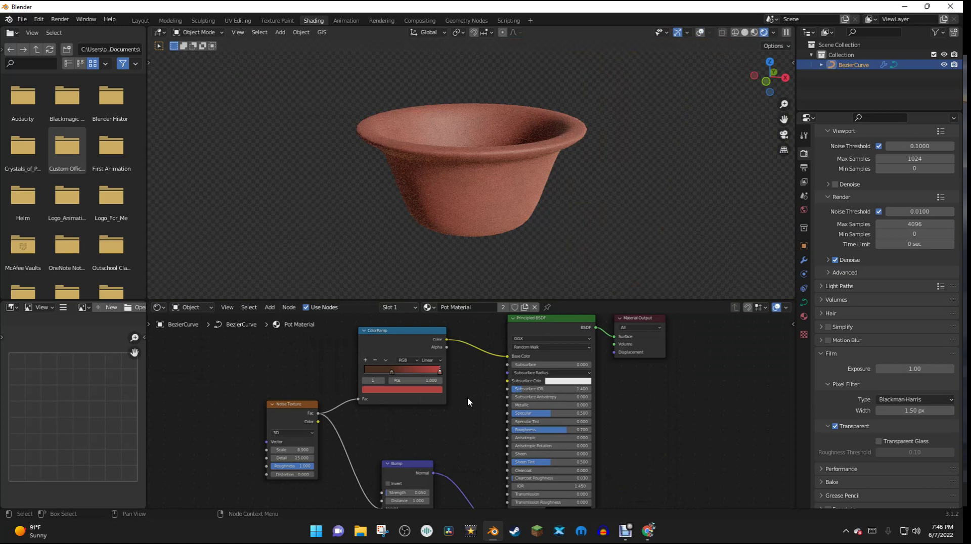
middle_click_drag(518, 242, 632, 174)
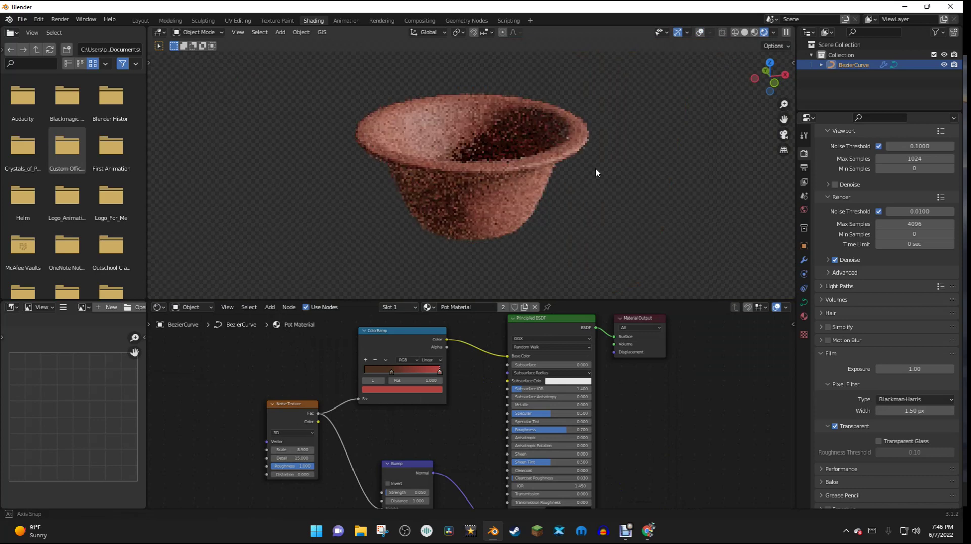
Switch to the Layout workspace and show the selected bowl in the front orthographic view
left_click(140, 20)
middle_click_drag(507, 248, 495, 283)
left_click(534, 299)
left_click(398, 232)
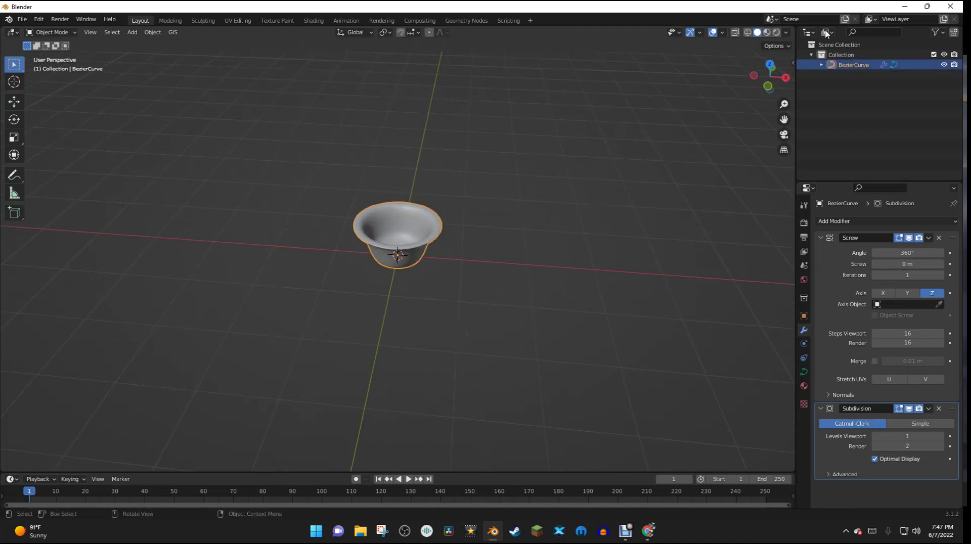
left_click(771, 91)
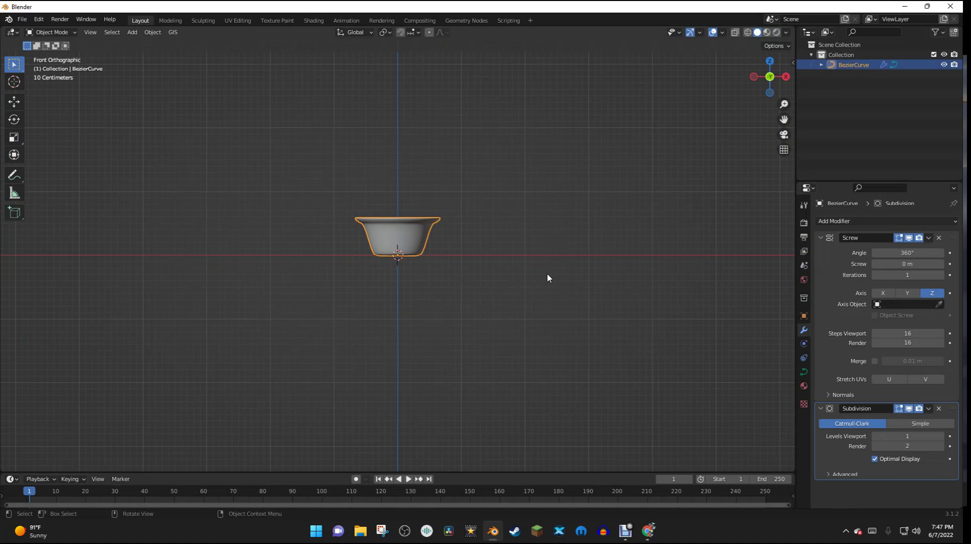
scroll(554, 265, "up", 1)
scroll(556, 266, "down", 2)
scroll(557, 267, "up", 3)
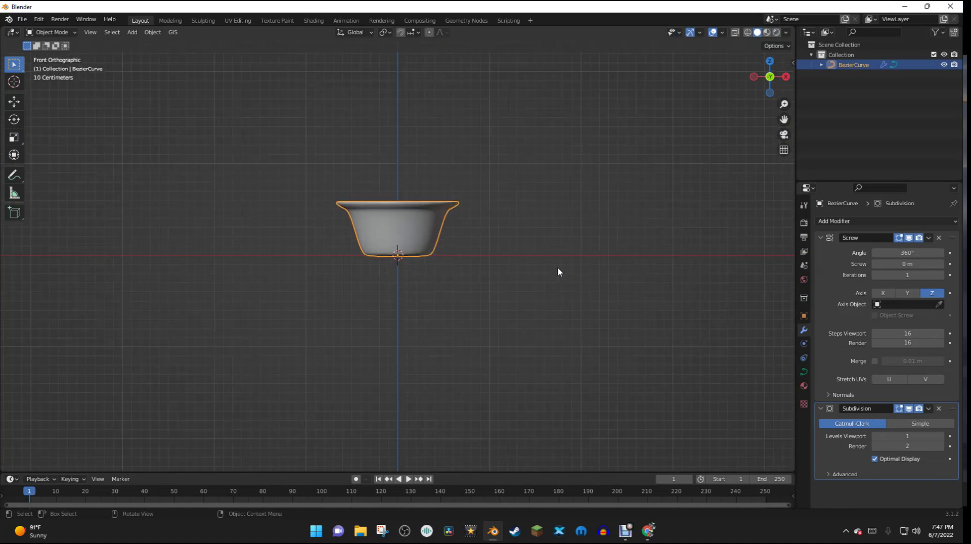
scroll(529, 248, "down", 2)
Duplicate the bowl and place the copy beside the original on its negative X side, leaving a gap between them
key("shift+d")
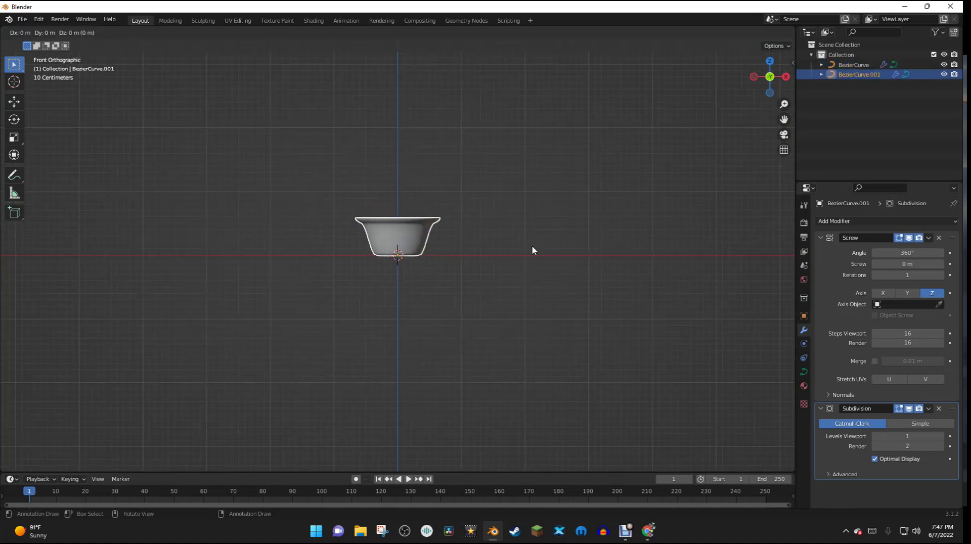
left_click(429, 258)
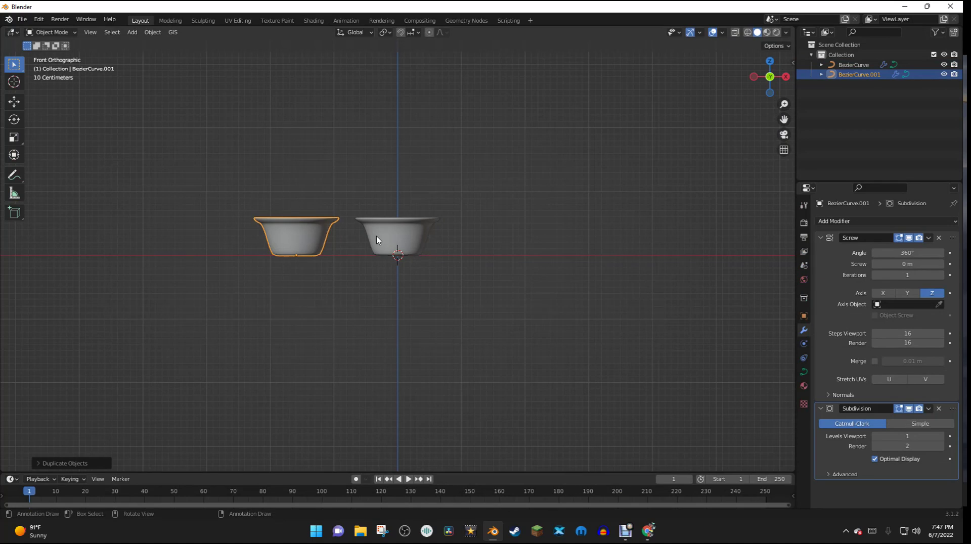
key("g")
left_click(375, 255)
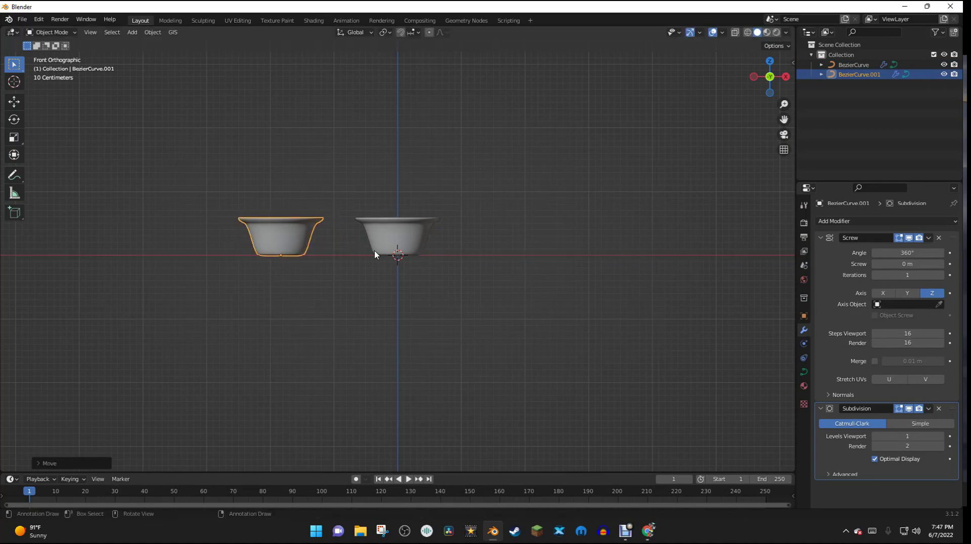
Delete all the profile curve points of the duplicated bowl in Edit Mode
key("Tab")
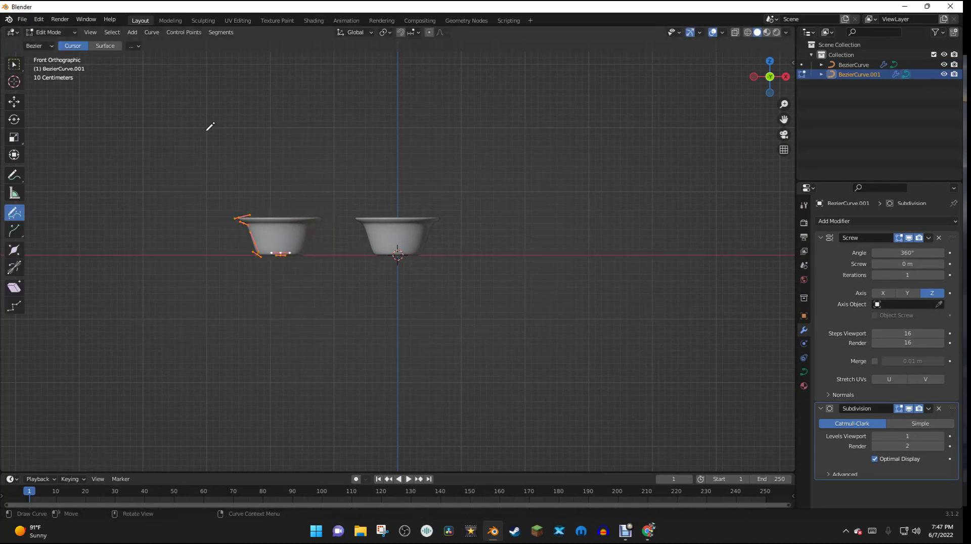
key("Tab")
key("Tab")
key("x")
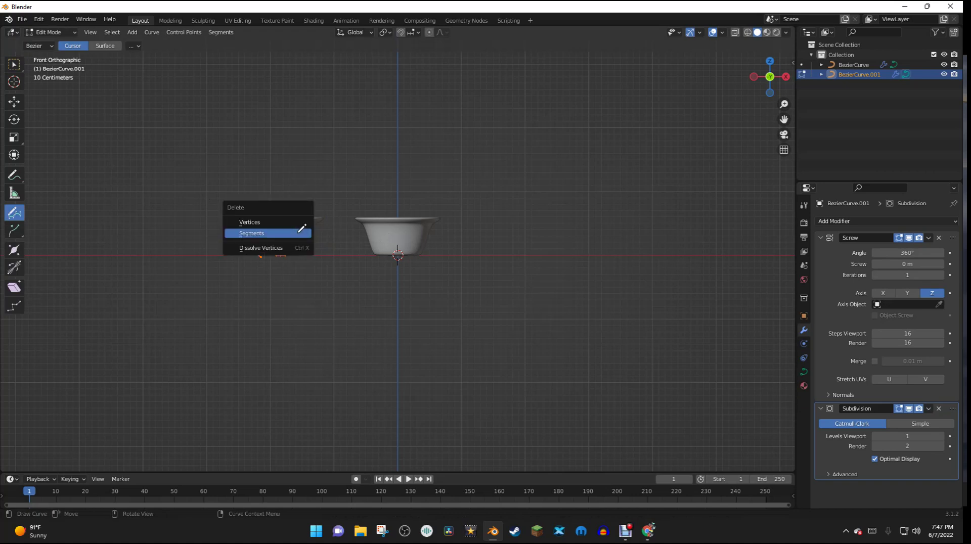
left_click(255, 232)
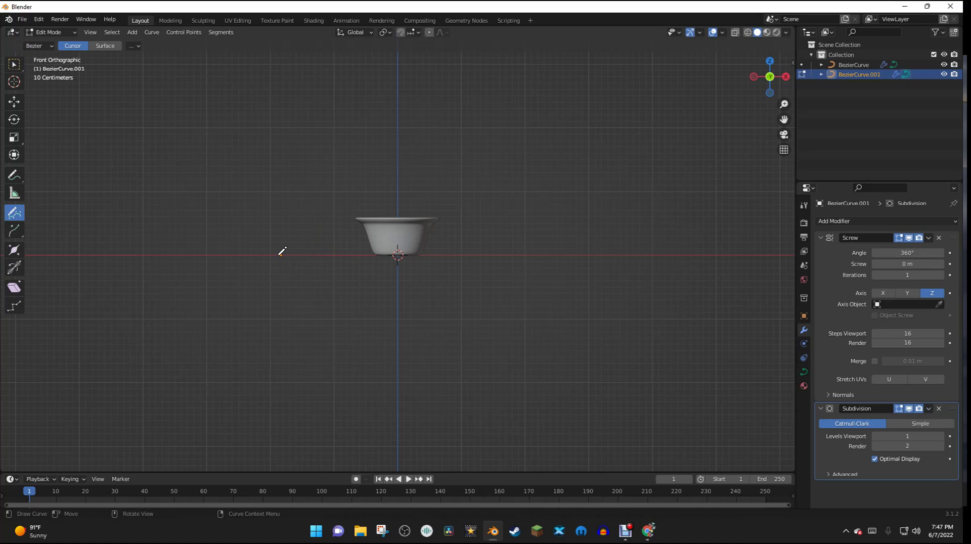
Draw a round-bellied vase profile with a narrow neck and flared lip from the copy's origin, and return to Object Mode
scroll(279, 255, "up", 3)
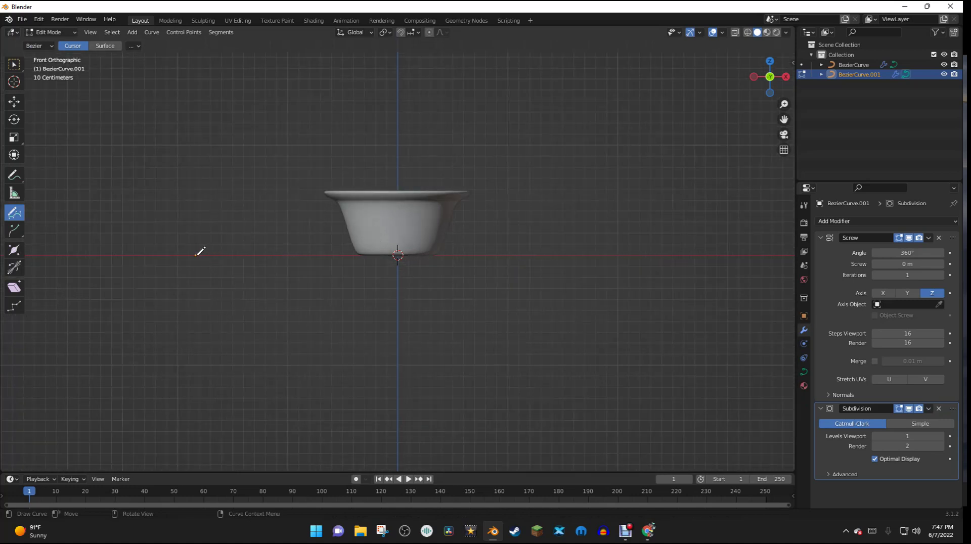
mouse_move(196, 255)
left_mouse_down()
mouse_move(162, 244)
mouse_move(186, 200)
mouse_move(176, 191)
mouse_move(190, 192)
mouse_move(171, 235)
mouse_move(202, 248)
left_mouse_up()
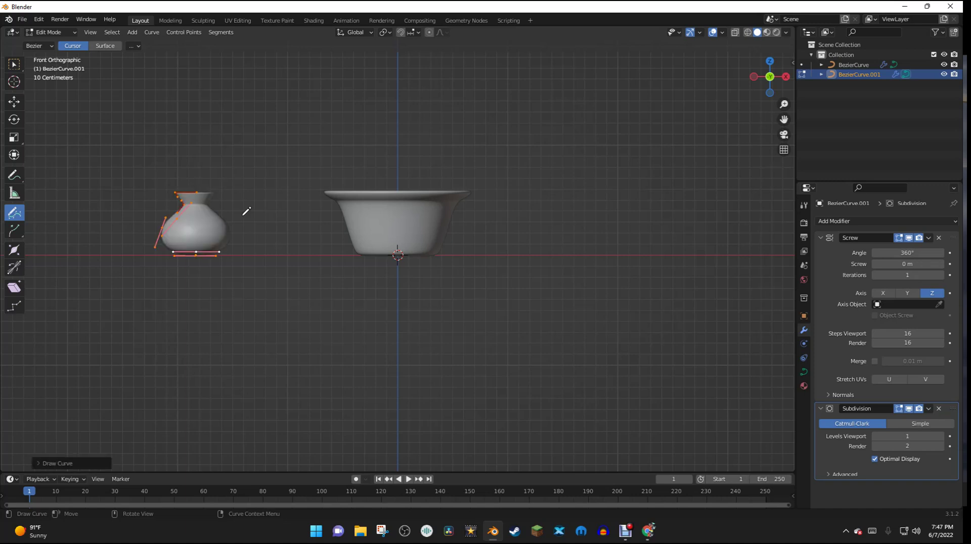
middle_click_drag(250, 192, 282, 242)
key("Tab")
Inspect the vase and bowl from several angles in Rendered shading with overlays hidden, and restore Solid shading with overlays
middle_click_drag(313, 293, 375, 264)
scroll(439, 251, "up", 5)
scroll(412, 282, "down", 3)
scroll(400, 260, "up", 5)
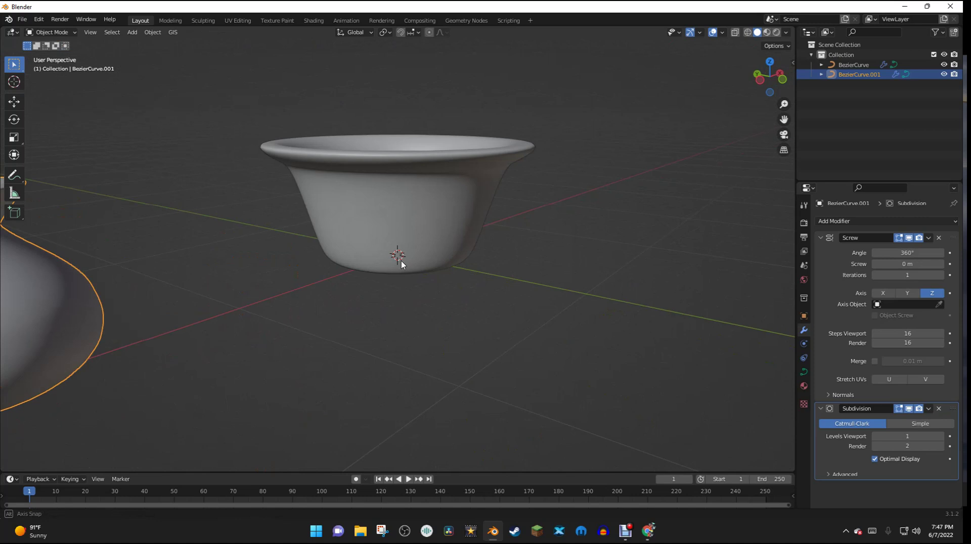
left_click(776, 32)
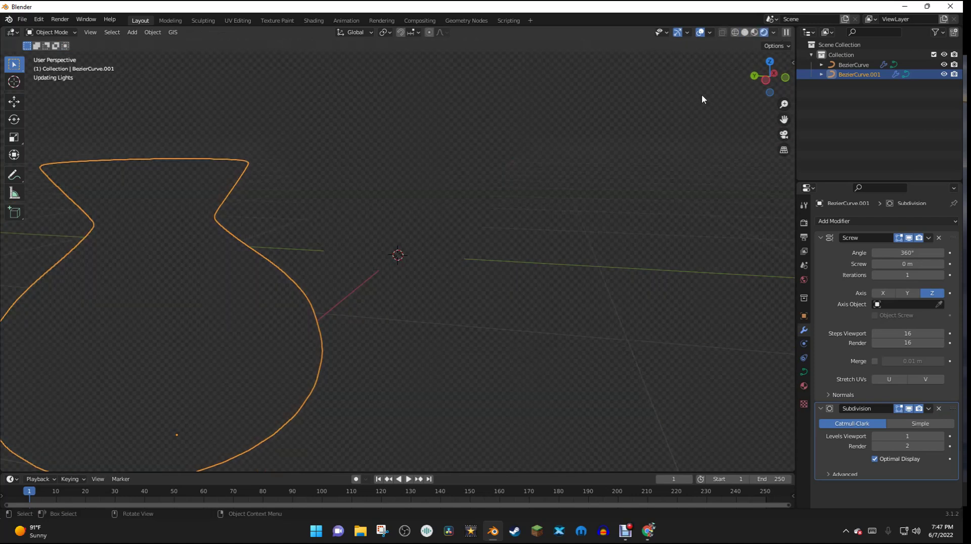
scroll(523, 201, "down", 4)
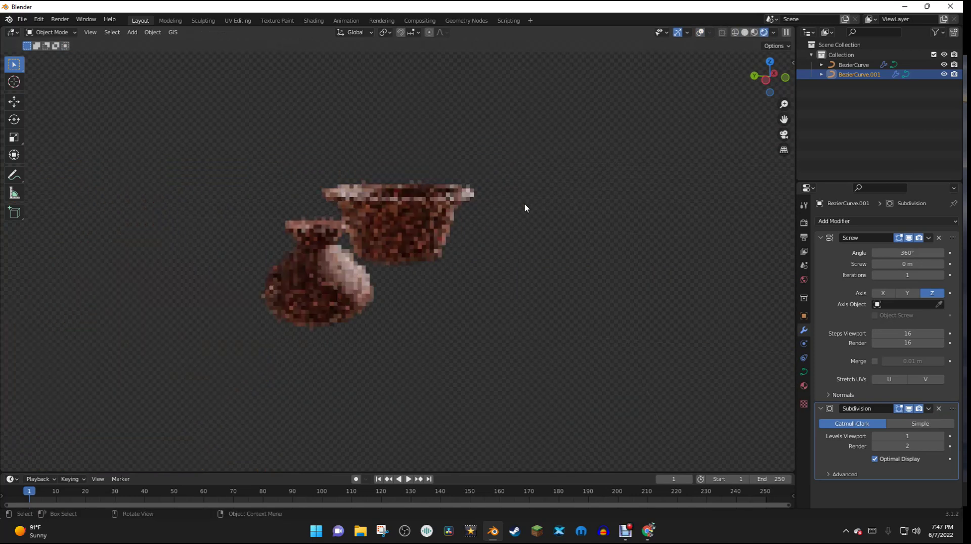
middle_click_drag(524, 202, 578, 208)
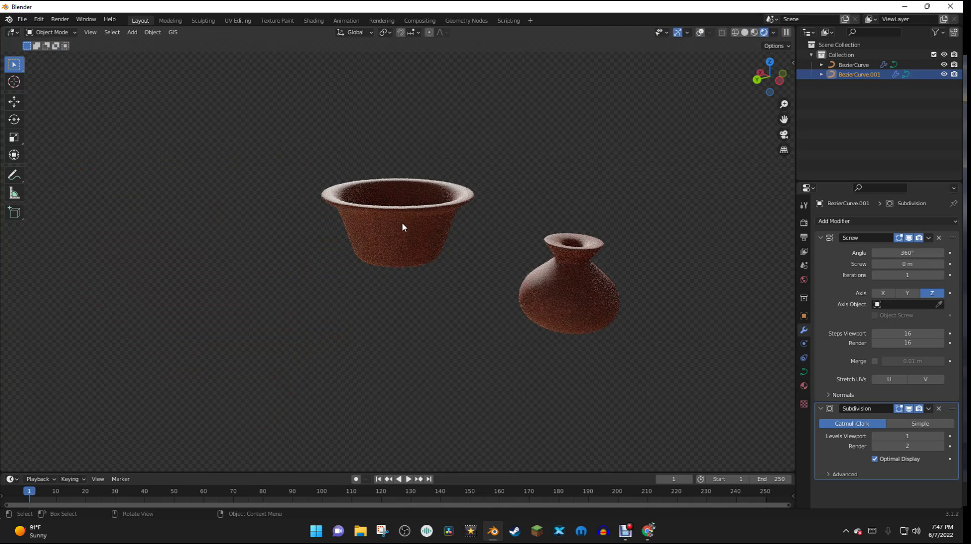
middle_click_drag(426, 225, 174, 234)
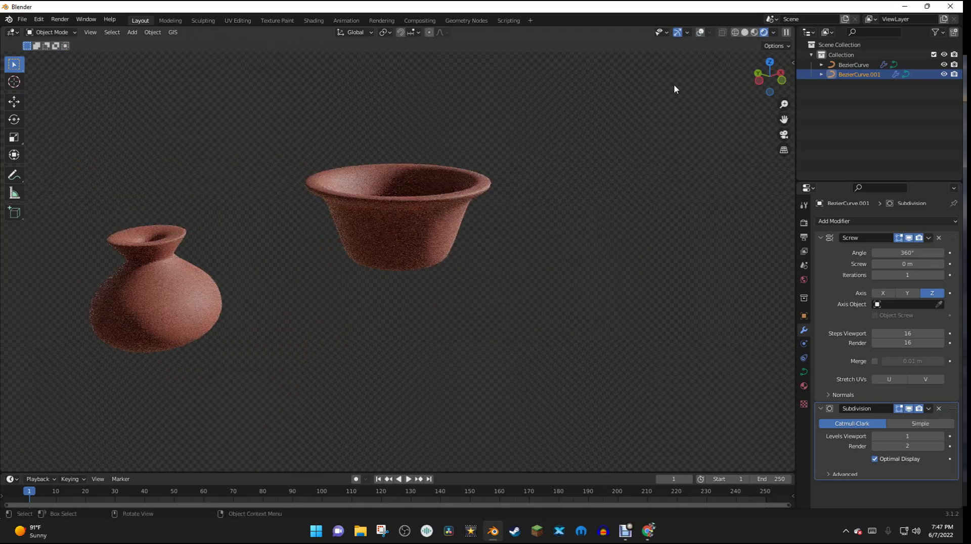
left_click(744, 33)
key("shift+alt+z")
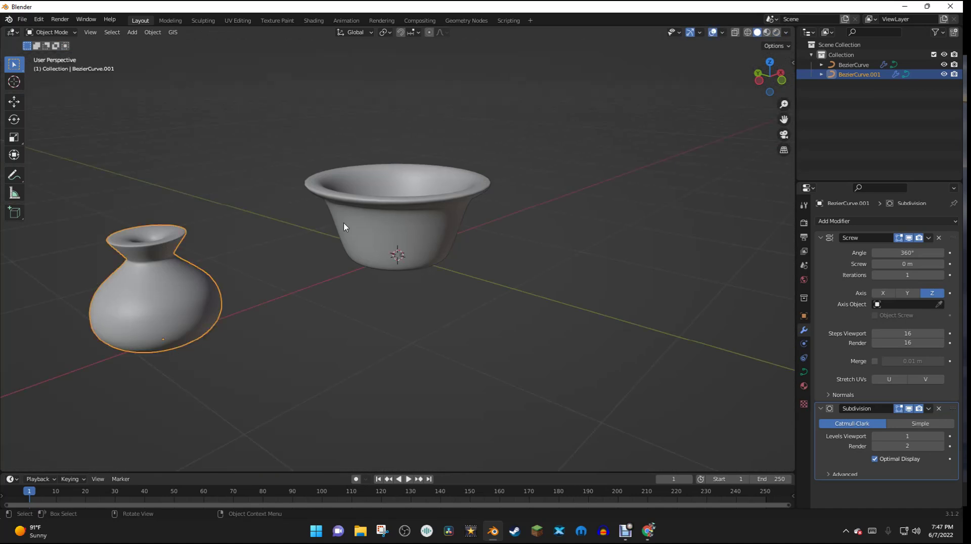
In the front orthographic view, duplicate the vase along X and place the copy on the bowl's positive X side
scroll(343, 225, "down", 4)
left_click(783, 80)
scroll(435, 325, "up", 3)
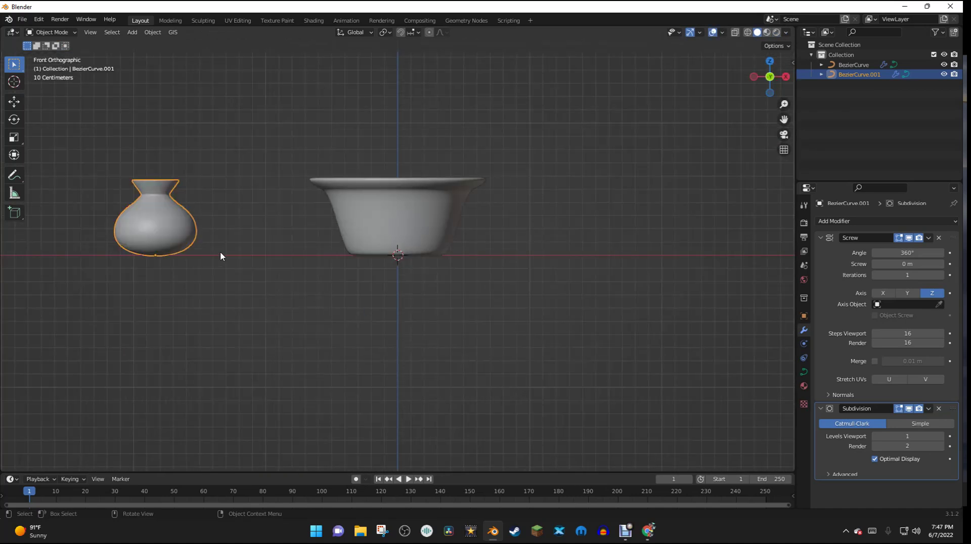
key("shift+d")
key("x")
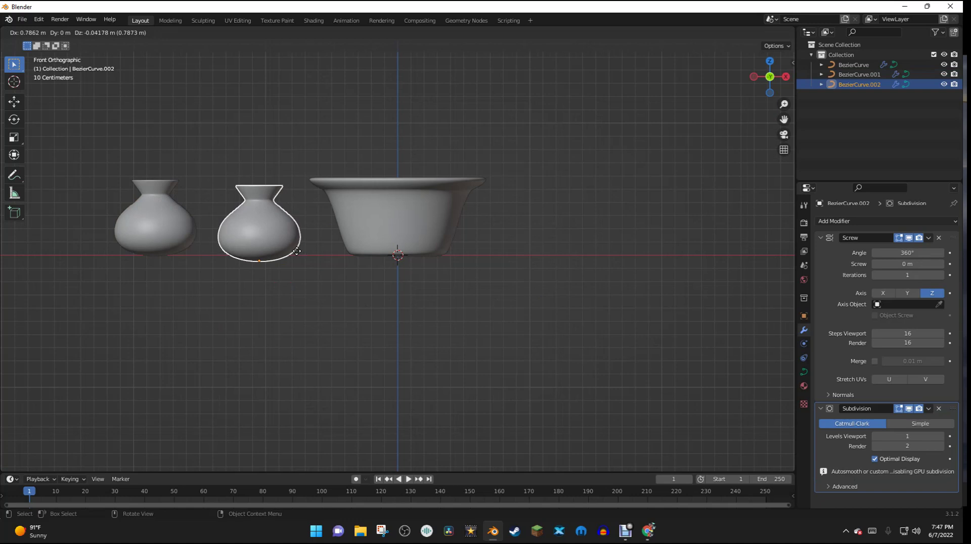
left_click(561, 256)
Move the original vase closer to the bowl and its copy slightly farther out on the positive X side
left_click(149, 228)
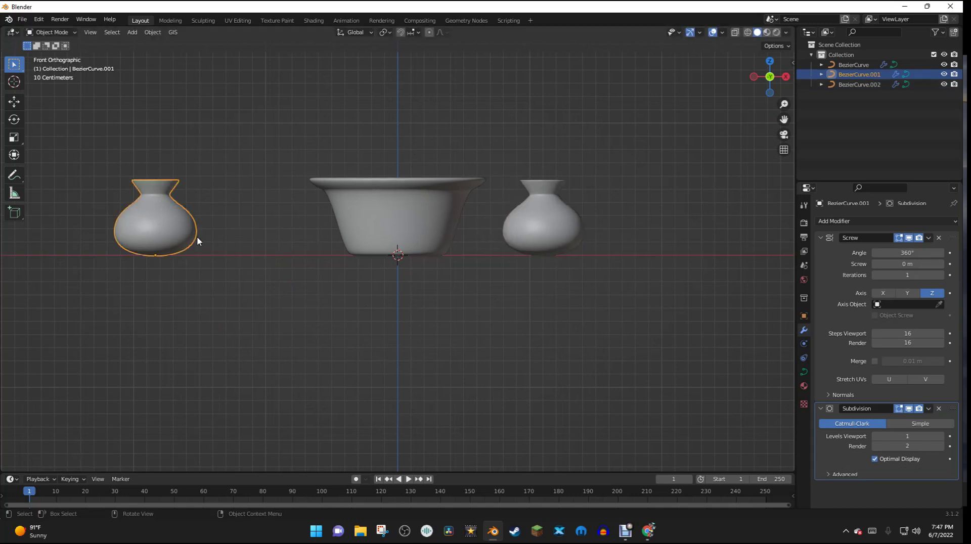
key("g")
left_click(291, 236)
left_click(539, 238)
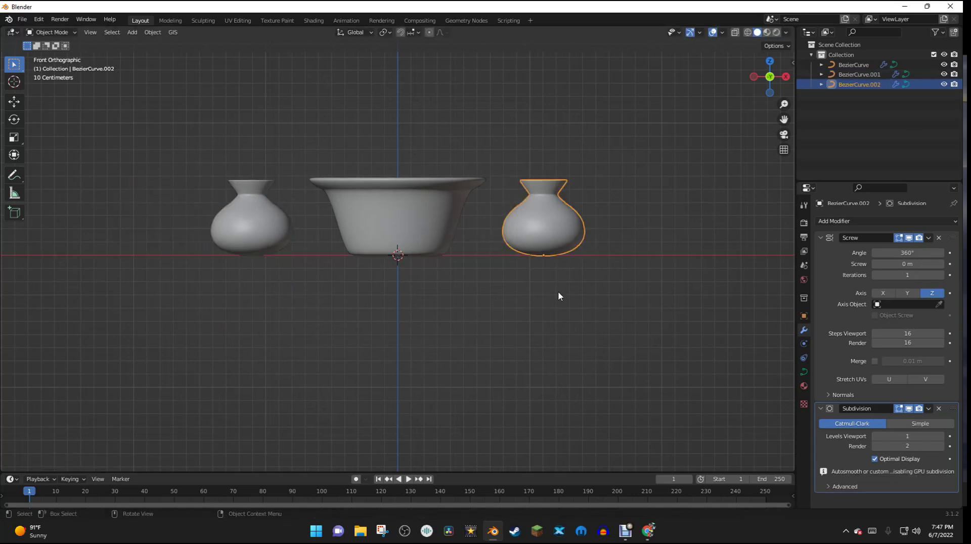
key("g")
left_click(604, 282)
Delete the copied vase's profile points and draw a low, slightly flared cup profile in their place
key("Tab")
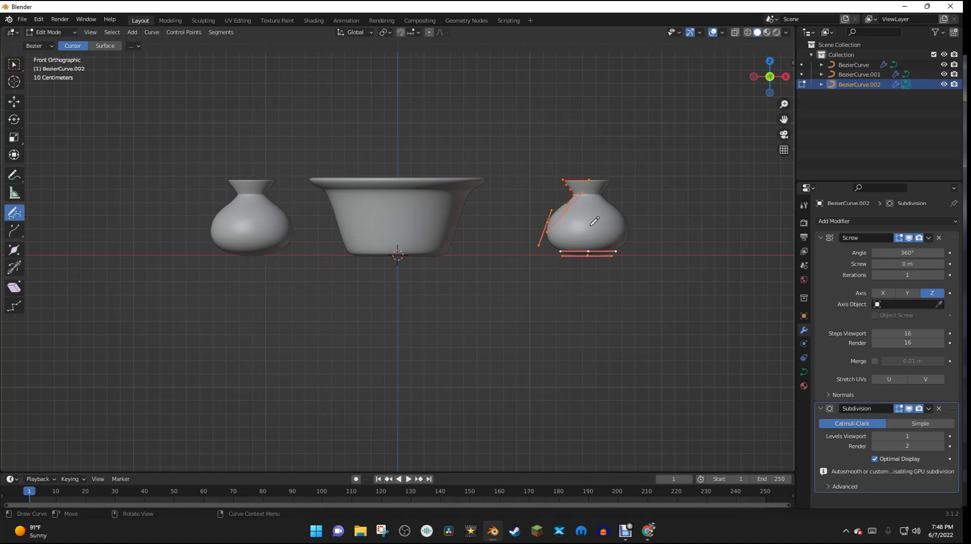
key("x")
left_click(592, 223)
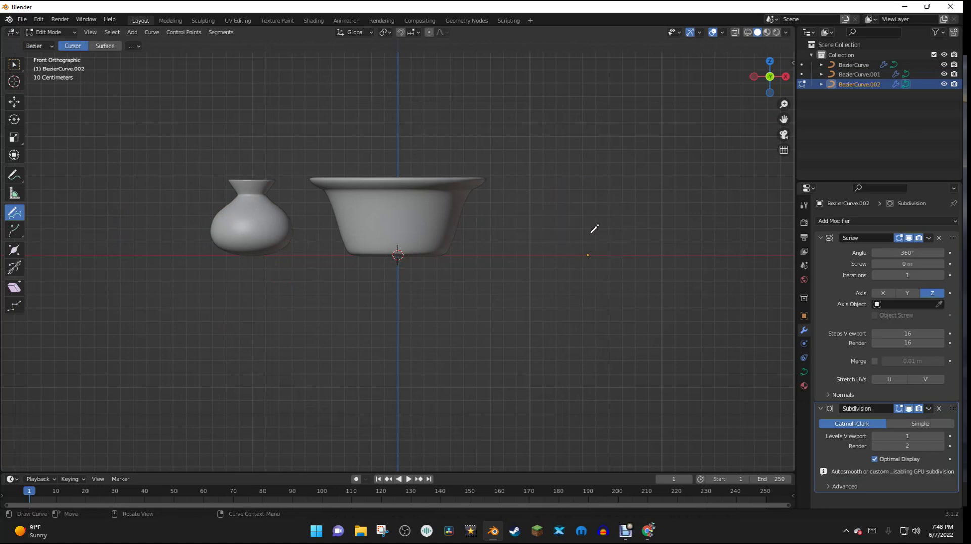
mouse_move(588, 255)
left_mouse_down()
mouse_move(550, 255)
mouse_move(534, 203)
mouse_move(542, 200)
mouse_move(556, 247)
mouse_move(597, 246)
left_mouse_up()
key("Tab")
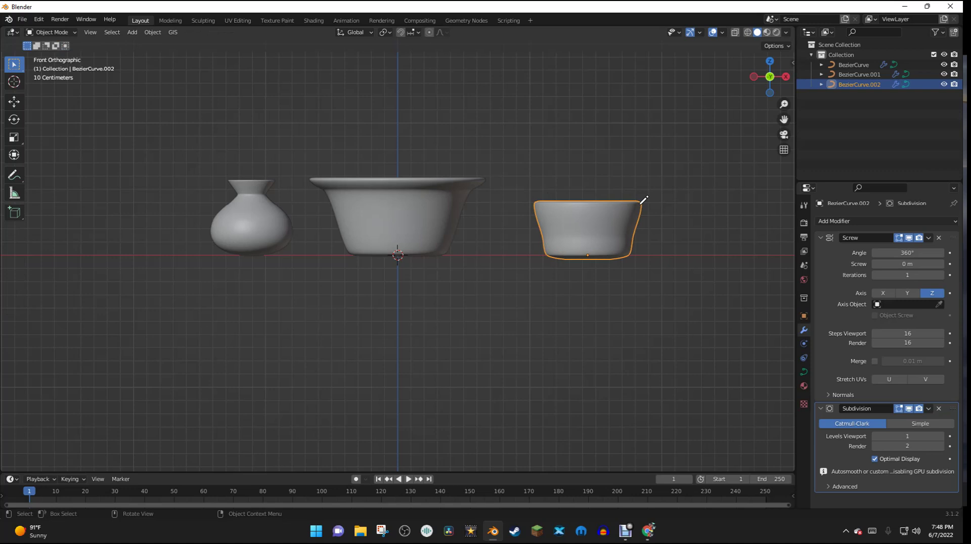
Inspect the three pots in Material Preview and Rendered shading, and return the viewport to Solid shading with overlays
mouse_move(640, 199)
middle_mouse_down()
mouse_move(635, 252)
mouse_move(572, 247)
mouse_move(587, 238)
middle_mouse_up()
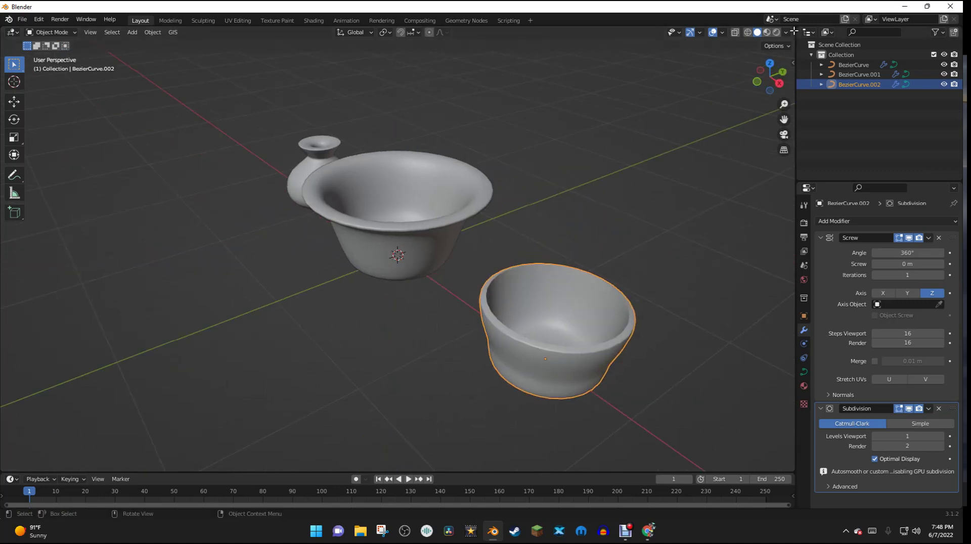
left_click(767, 32)
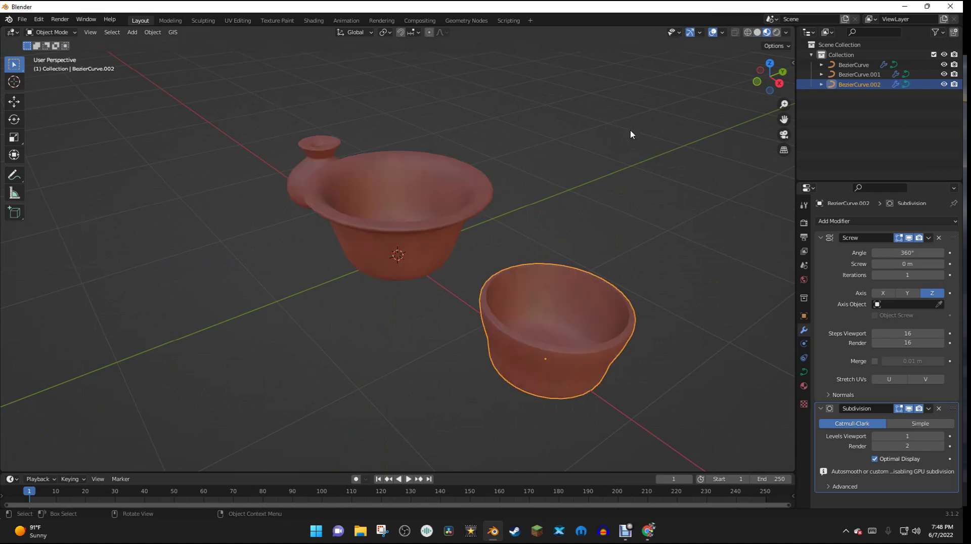
left_click(776, 32)
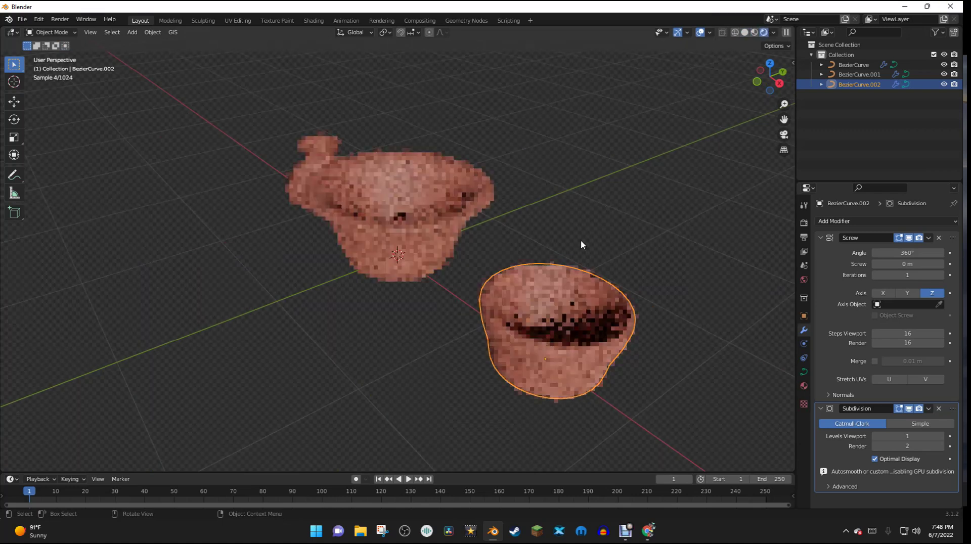
middle_click_drag(584, 235, 606, 73)
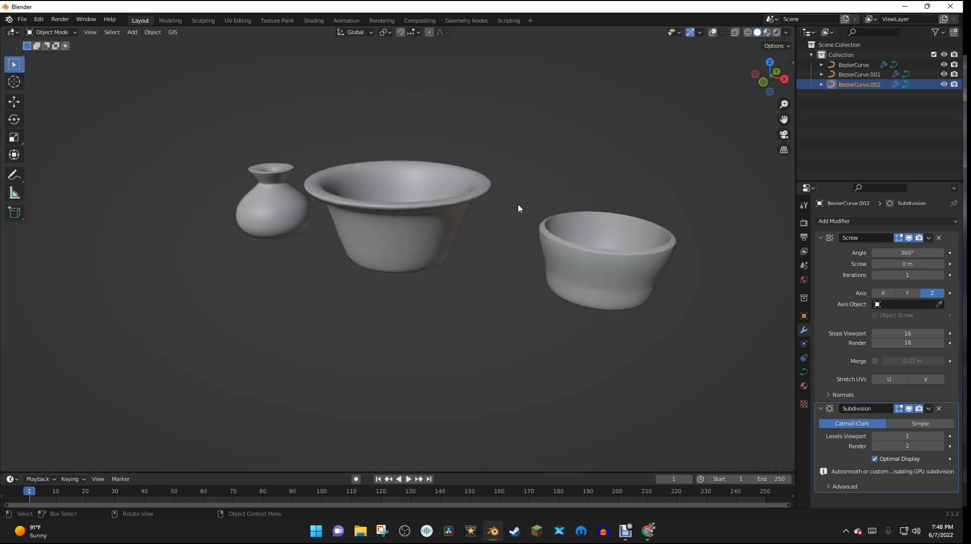
scroll(483, 232, "down", 2)
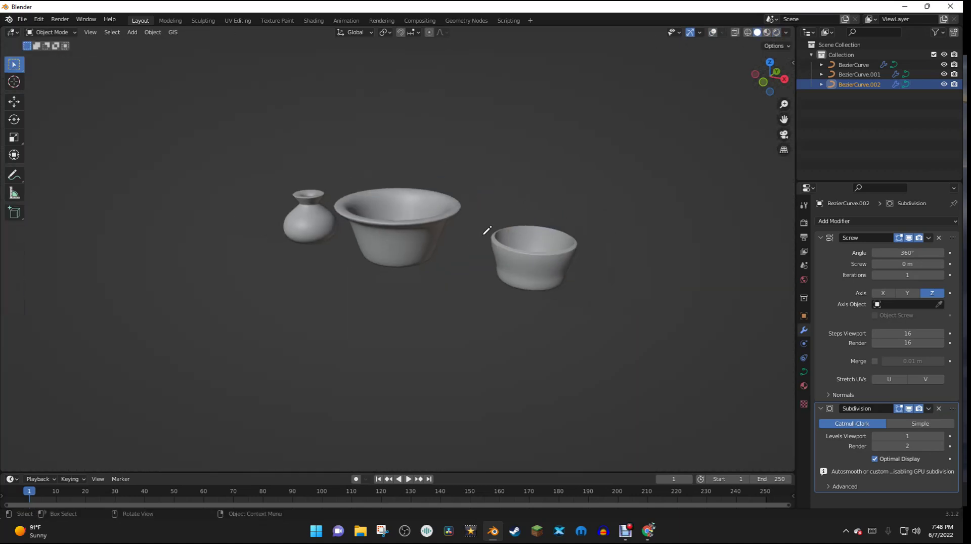
key("shift+alt+z")
In the front orthographic view, duplicate the cup along X and place the copy beyond the round vase on the negative X side
scroll(490, 232, "down", 4)
middle_click_drag(491, 234, 614, 186)
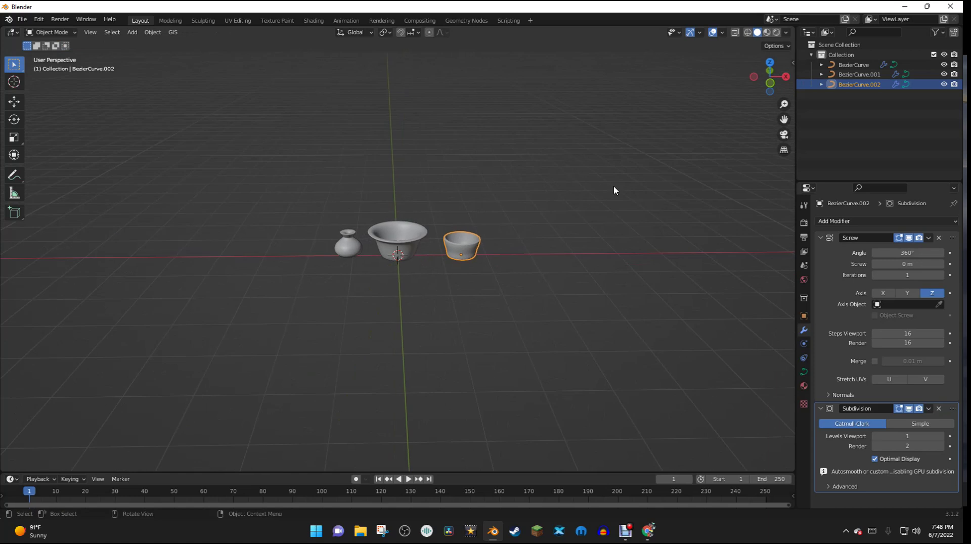
left_click(770, 80)
key("KP_1")
scroll(524, 249, "up", 2)
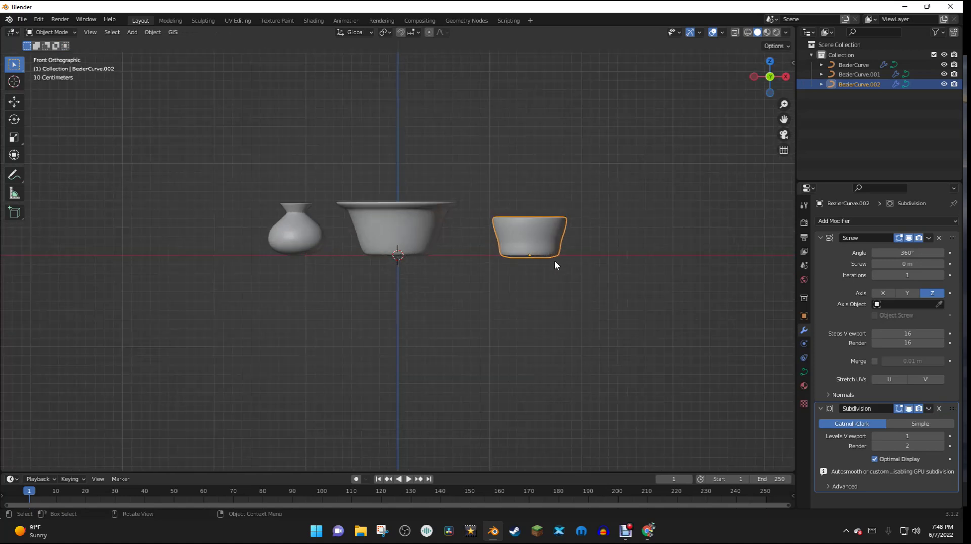
key("shift+d")
key("x")
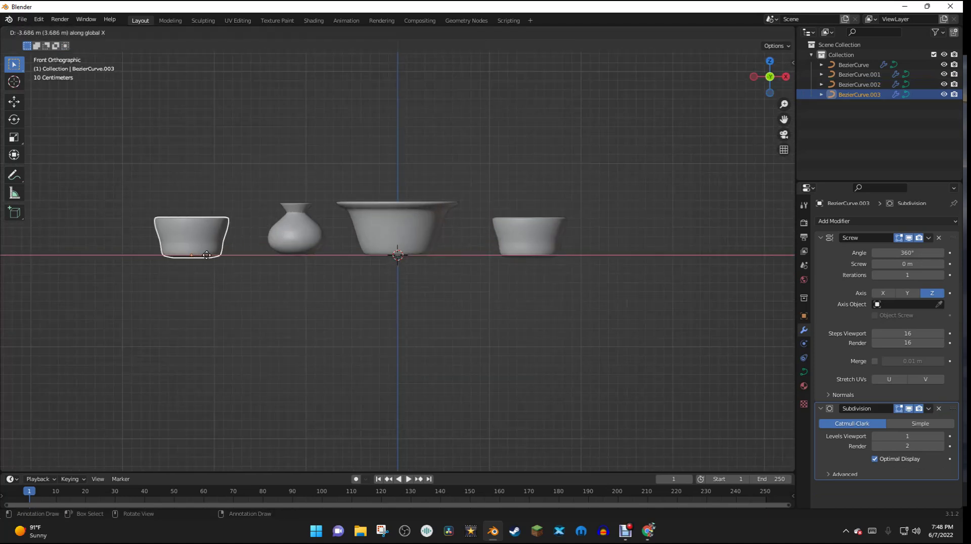
left_click(207, 253)
Replace the copied cup's profile points with a drawn taller vase profile that has a wide base and tapering neck
key("Tab")
key("x")
left_click(198, 247)
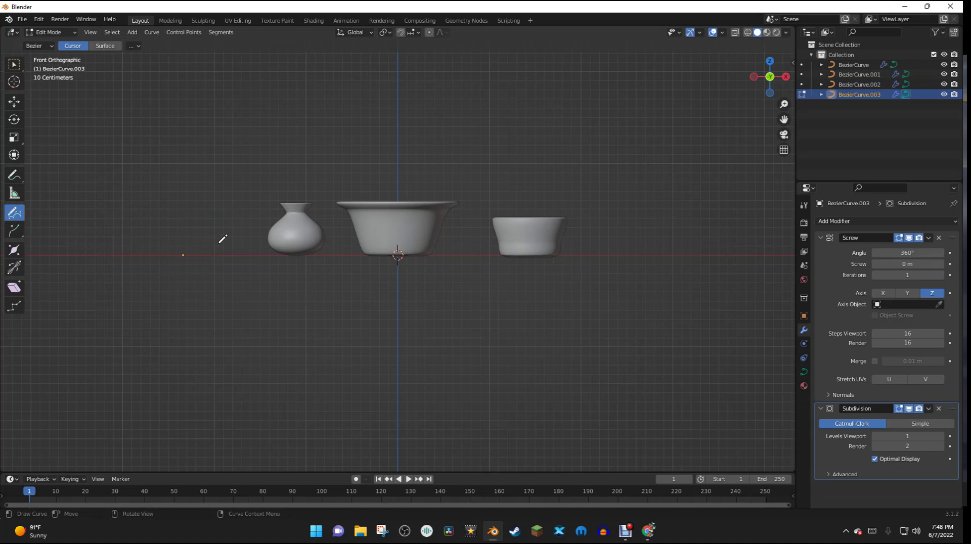
scroll(191, 245, "up", 1)
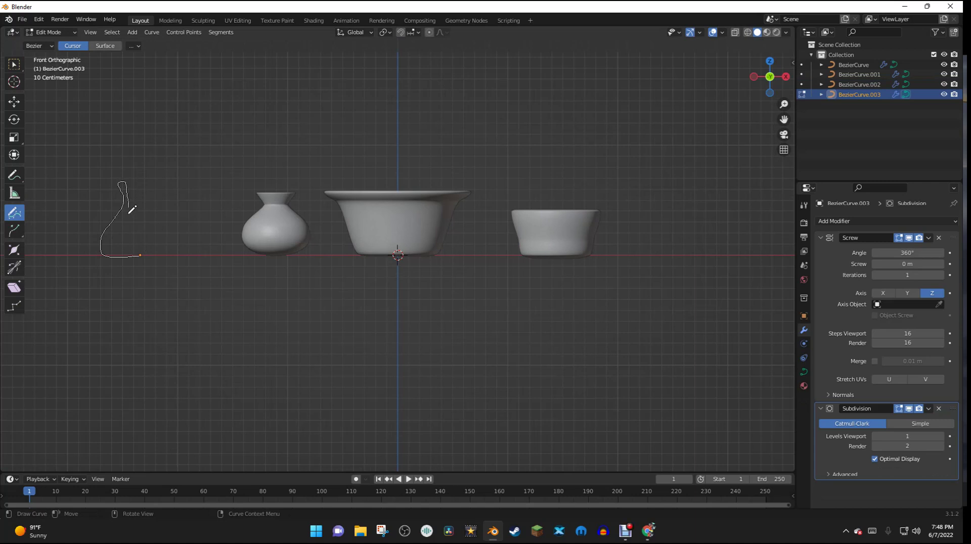
left_click_drag(143, 247, 143, 248)
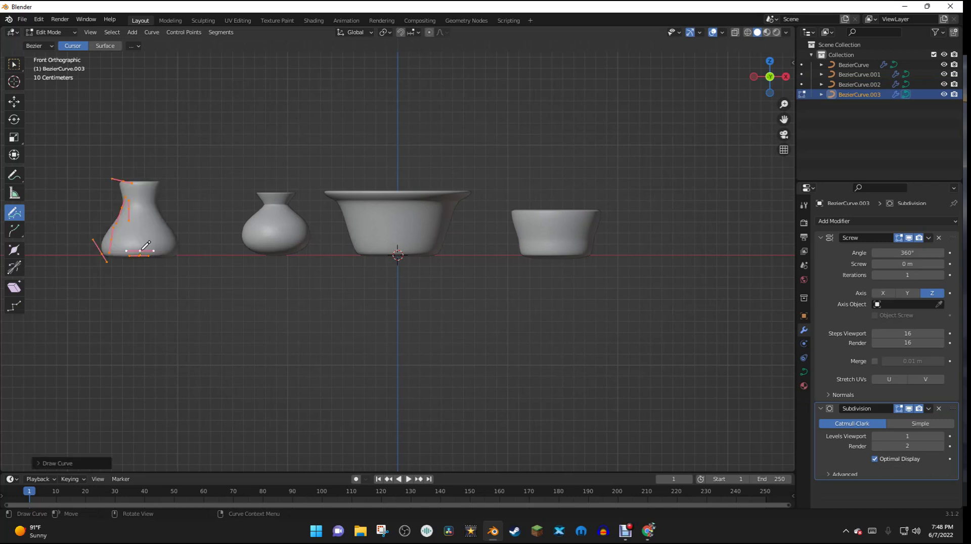
key("Tab")
Check the pots in Rendered shading, move the tall vase about 0.33 m along X toward the round vase, and restore Solid shading
middle_click_drag(217, 233, 441, 233)
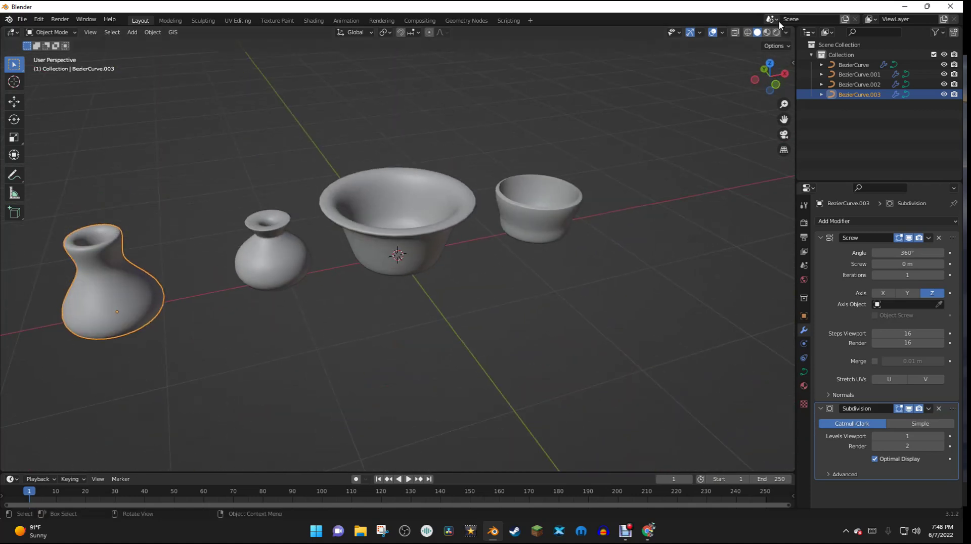
left_click(777, 33)
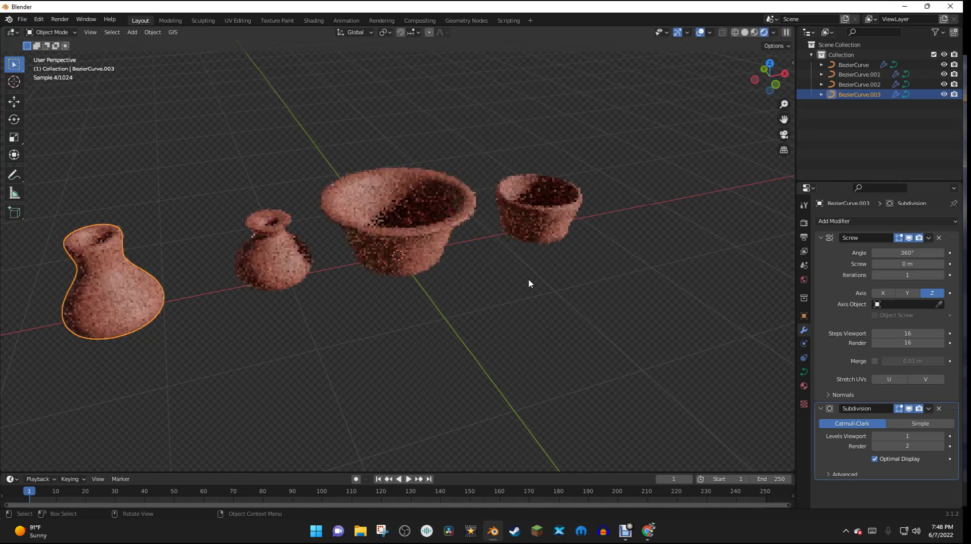
key("g")
key("x")
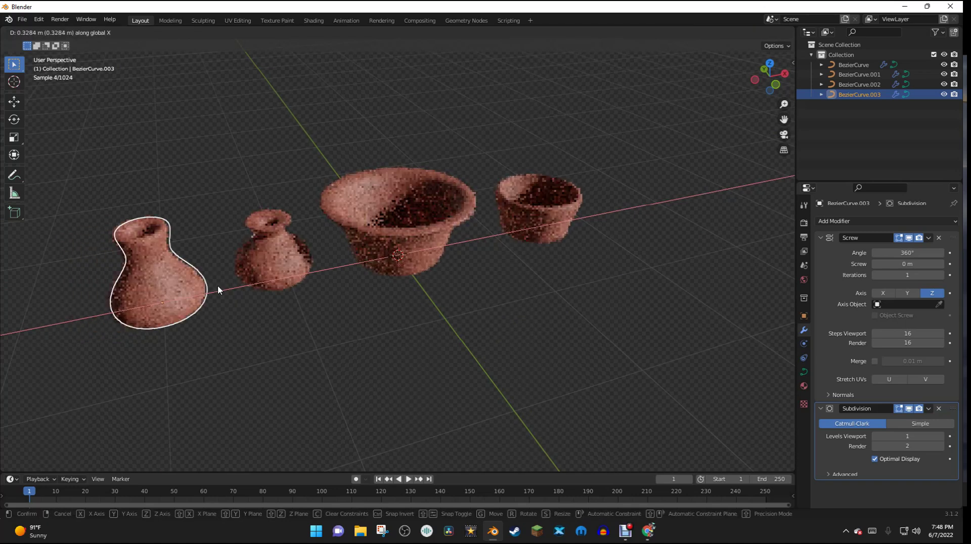
left_click(218, 284)
left_click(757, 33)
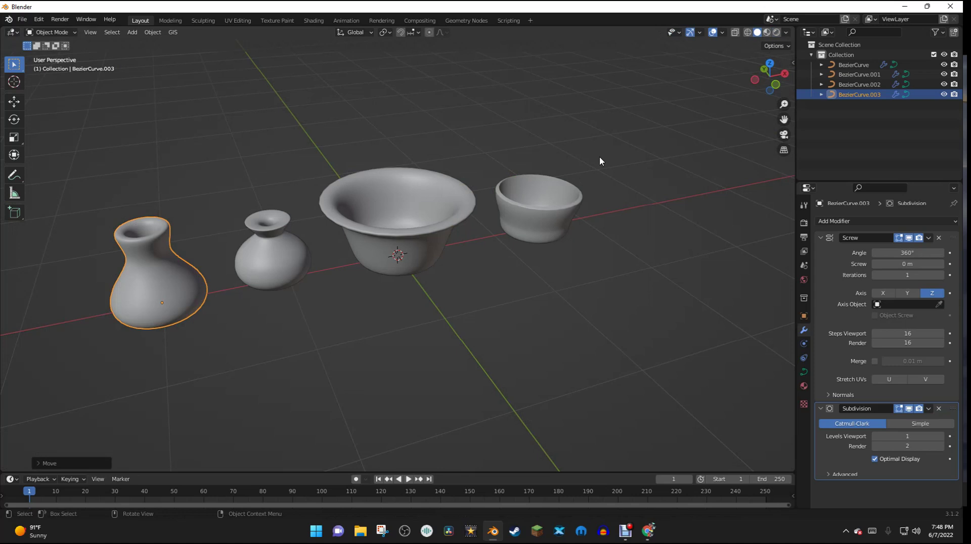
In the front orthographic view, duplicate the tall vase about 5.08 m along X, placing the copy beyond the cup on the positive X side
left_click(776, 86)
key("Tab")
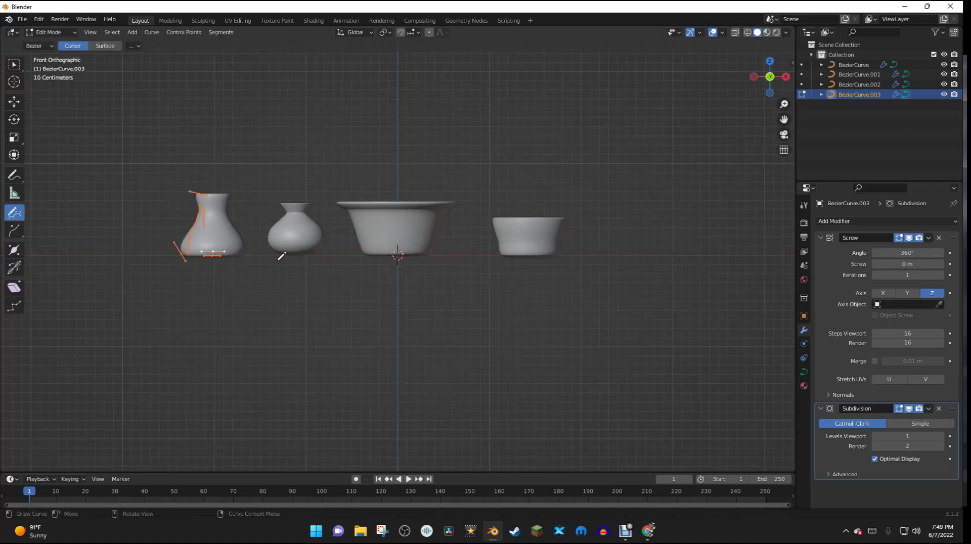
key("Tab")
scroll(273, 255, "down", 3)
key("shift+d")
key("x")
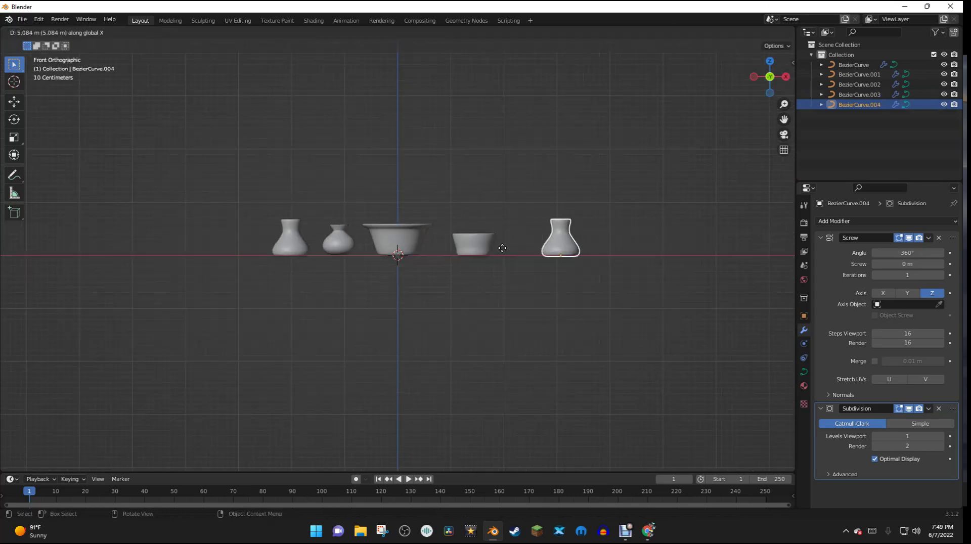
left_click(500, 248)
Delete the profile segments of the copied vase in Edit Mode to clear its shape
key("Tab")
scroll(578, 260, "up", 2)
key("x")
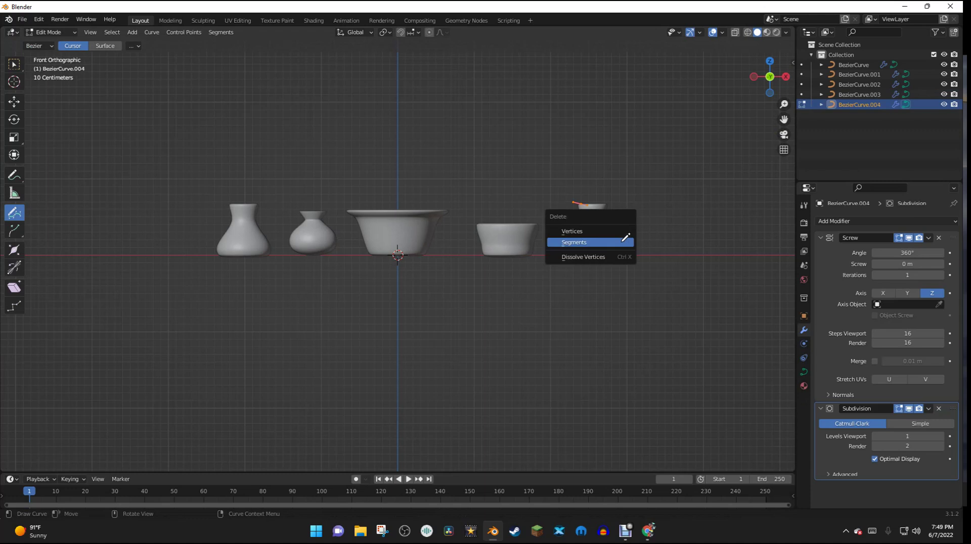
left_click(626, 241)
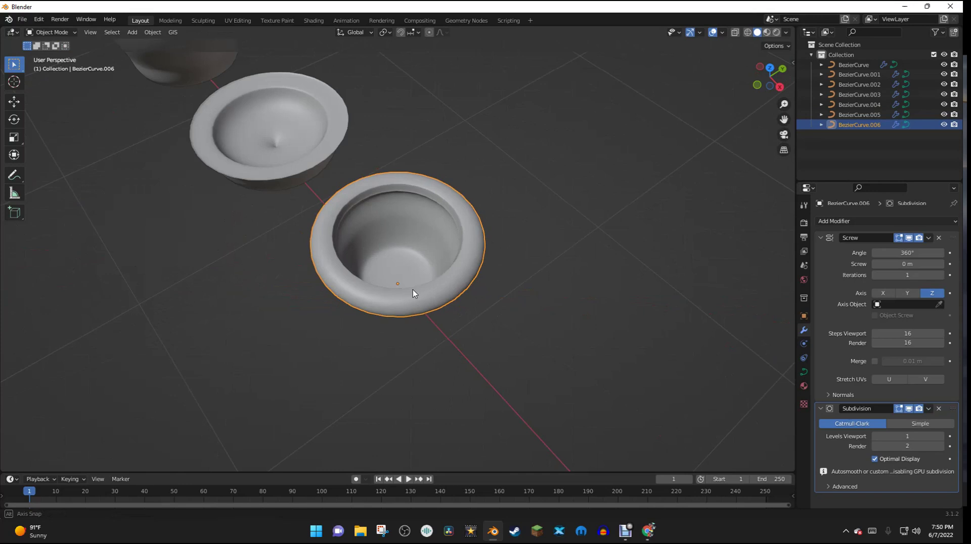
Inspect the row of seven pots in Rendered shading, from the whole row down to the thick-rimmed pot at its end
scroll(500, 264, "down", 6)
middle_click_drag(487, 266, 620, 190)
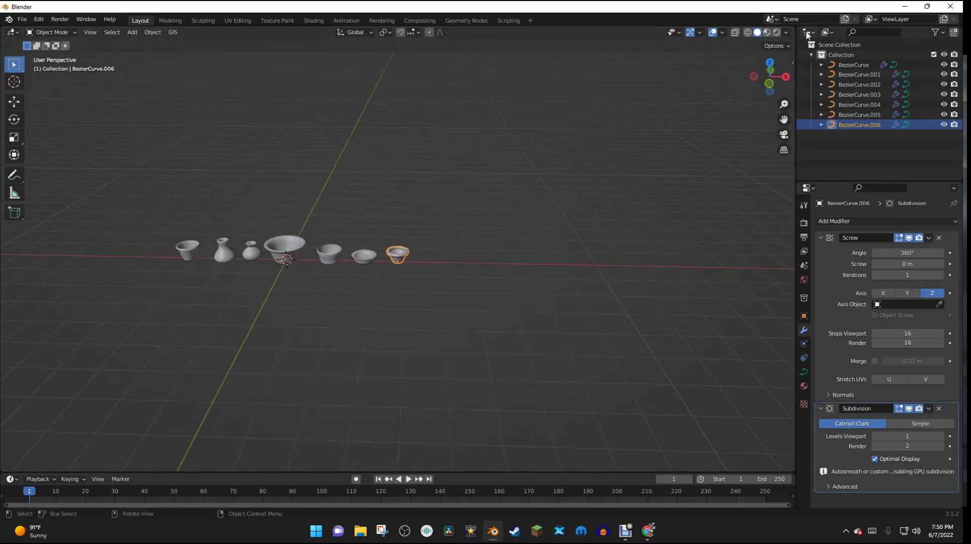
left_click(779, 32)
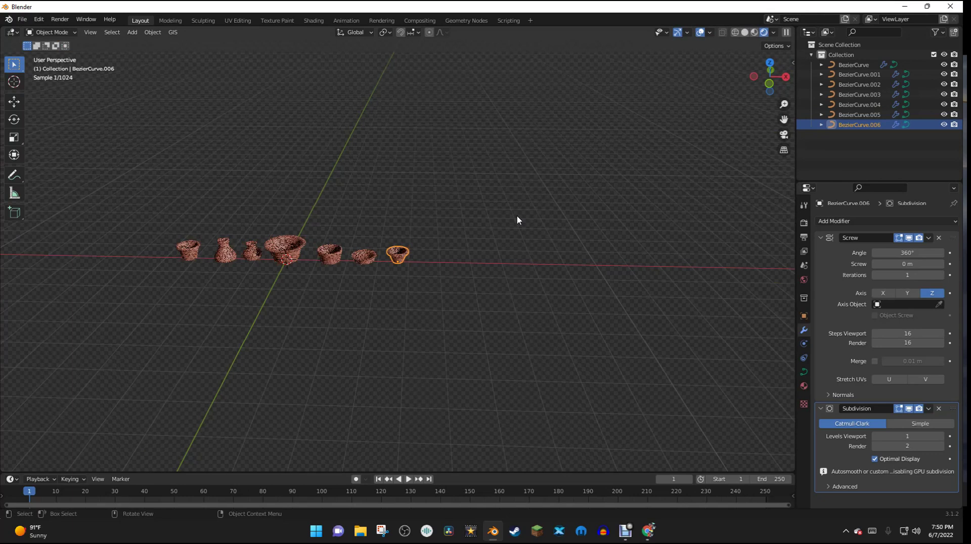
middle_click_drag(516, 219, 466, 197)
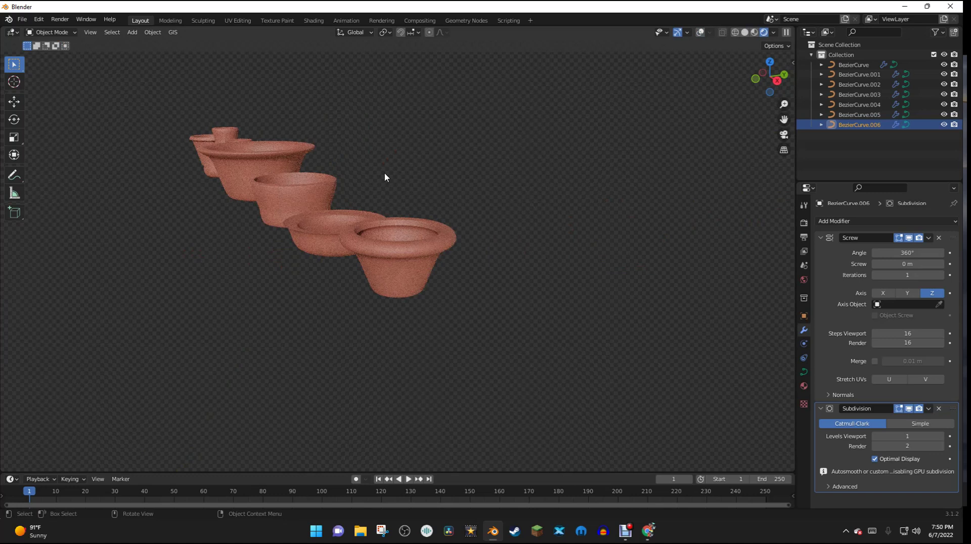
middle_click_drag(461, 182, 459, 229)
scroll(458, 230, "up", 5)
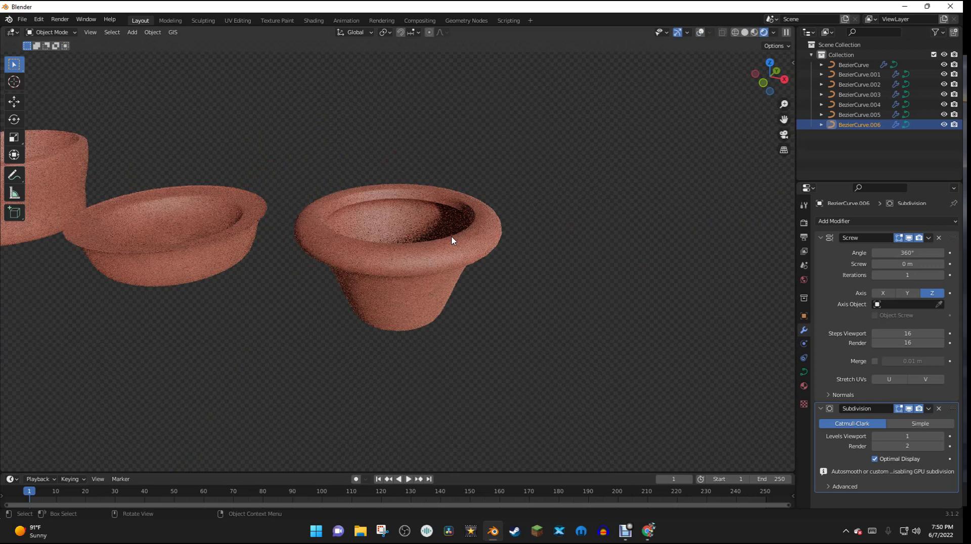
scroll(461, 215, "down", 8)
middle_click_drag(430, 221, 432, 213)
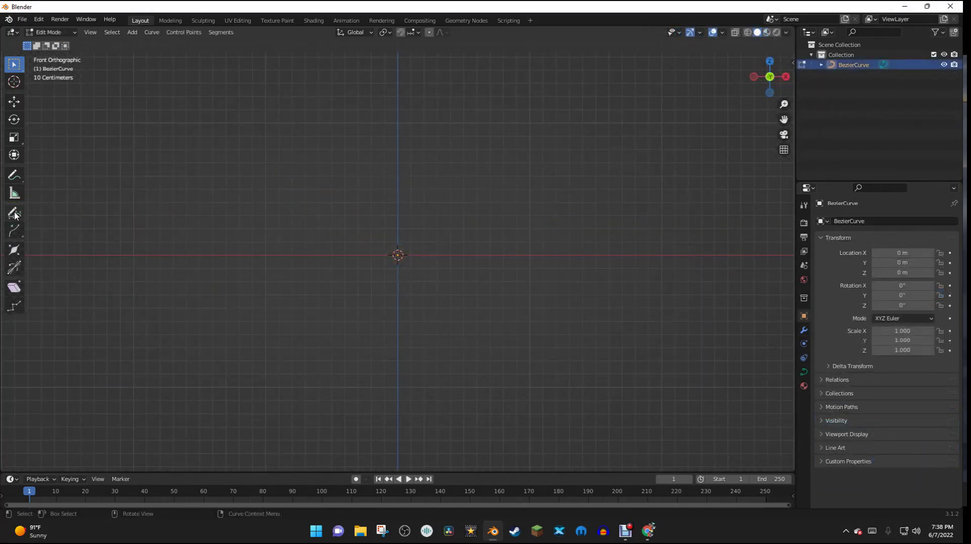
Draw a pot profile on the empty Bezier curve, running from the origin along the base toward negative X and up to a flared rim
left_click(14, 213)
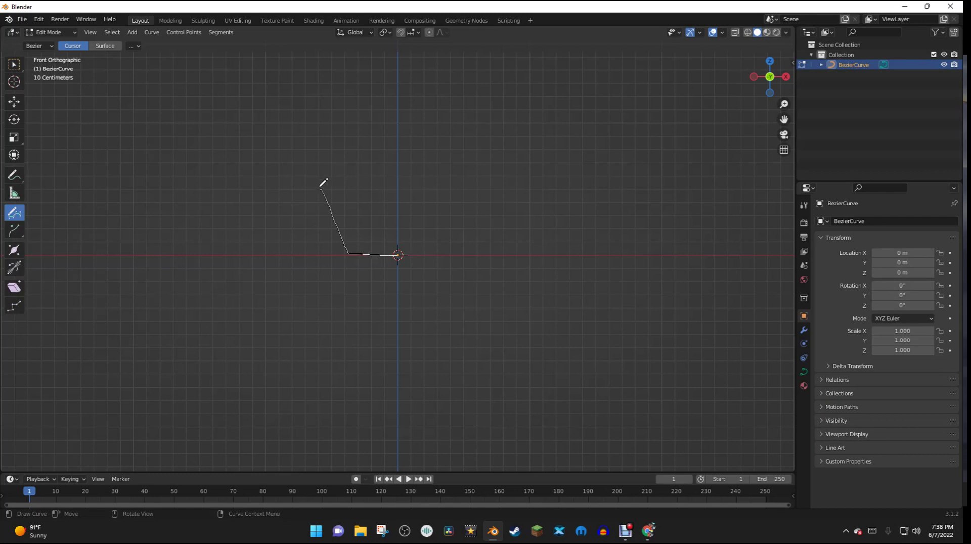
left_click_drag(374, 248, 398, 251)
key("Tab")
Add a Screw modifier to the drawn curve to revolve it 360° around the Z axis
left_click(803, 330)
left_click(838, 222)
left_click(781, 334)
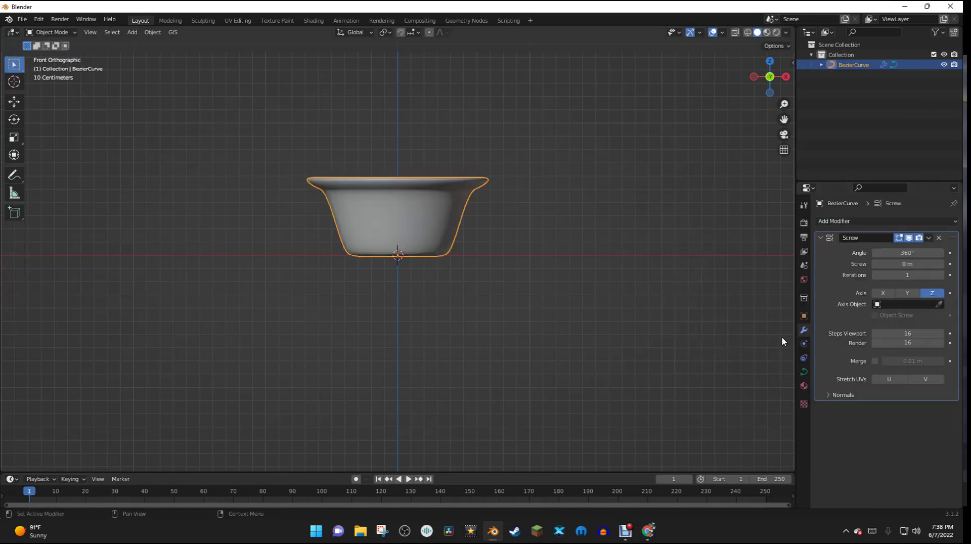
Add a Subdivision Surface modifier to the revolved pot and inspect its smoothed shape inside and out
mouse_move(594, 207)
middle_mouse_down()
mouse_move(538, 233)
mouse_move(459, 195)
mouse_move(507, 241)
mouse_move(516, 193)
mouse_move(586, 175)
mouse_move(652, 213)
middle_mouse_up()
left_click(849, 221)
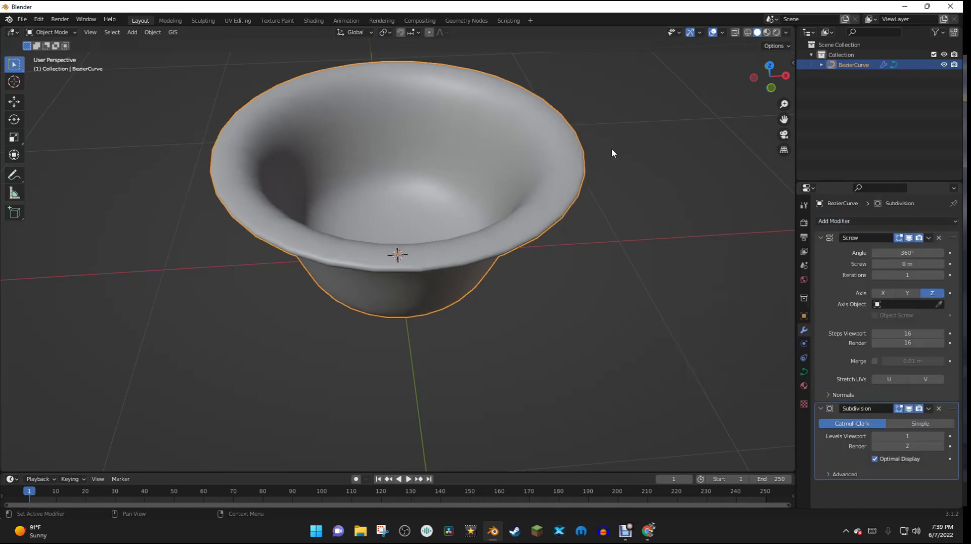
middle_click_drag(612, 150, 602, 172)
scroll(596, 131, "down", 5)
middle_click_drag(587, 85, 558, 224)
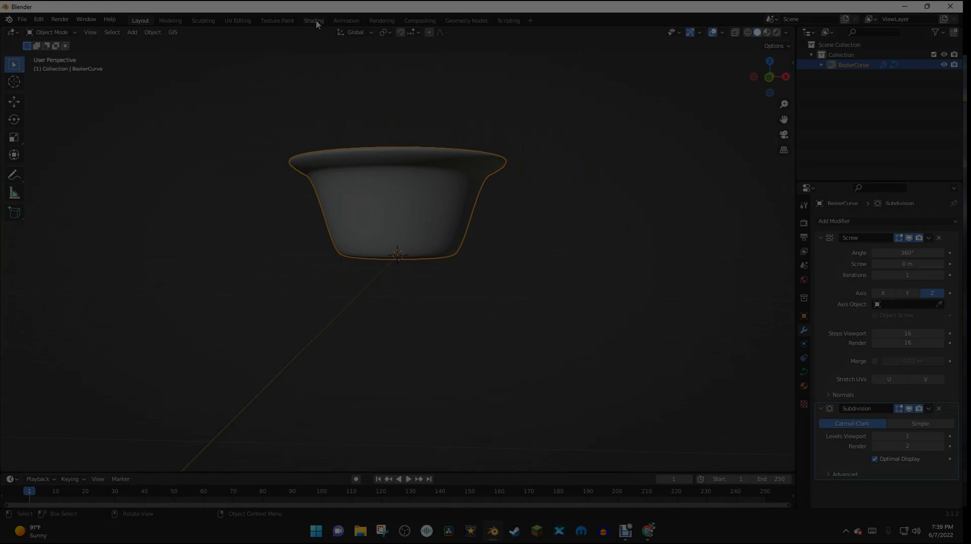